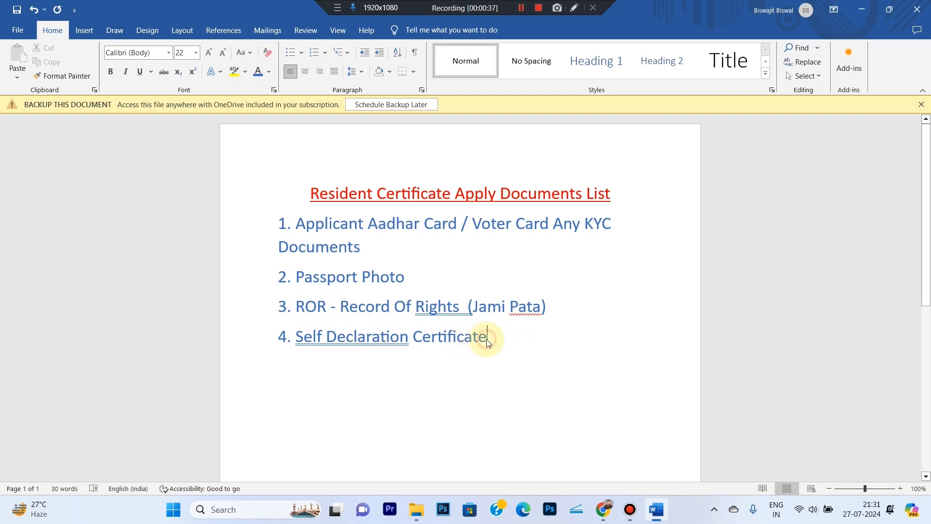
- Start a new line below the four-item documents list in Word
key(Return)
key(Return)
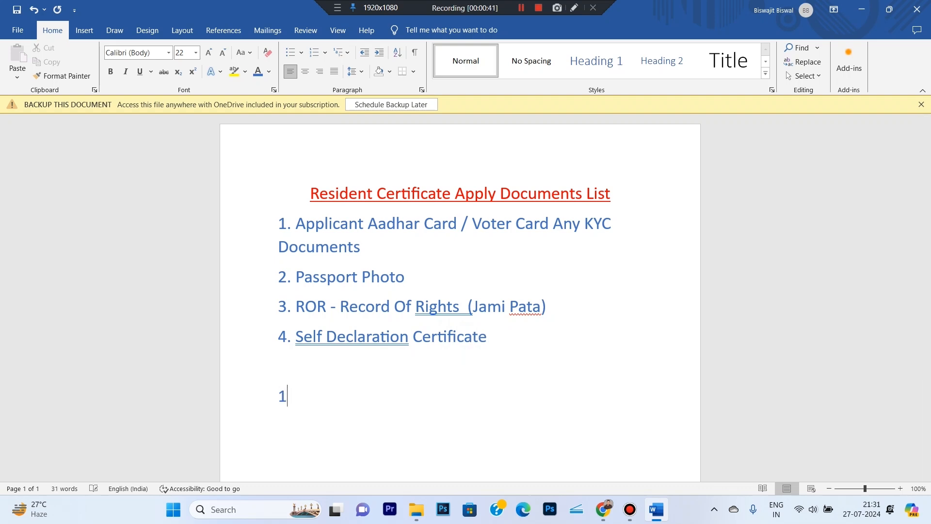
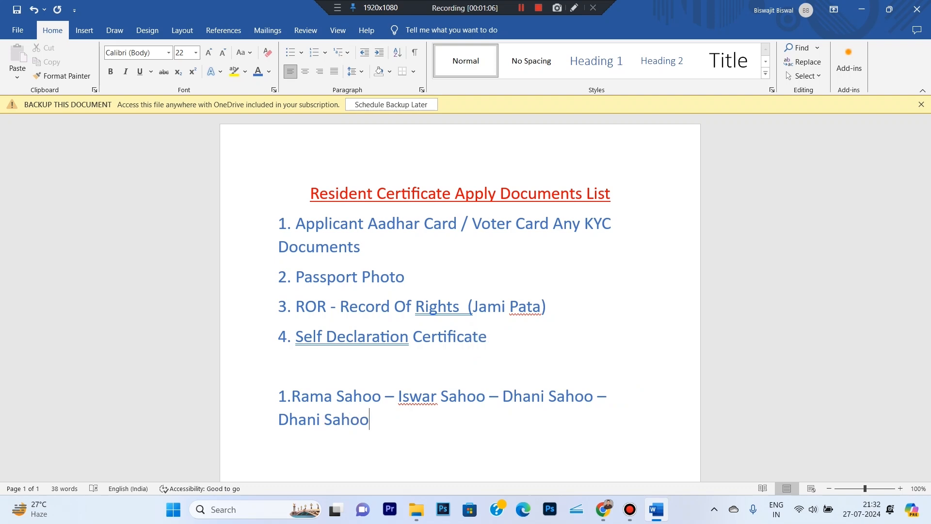
- Type a numbered line of the applicant's three family lineage names joined by dashes, correcting typos
key(Return)
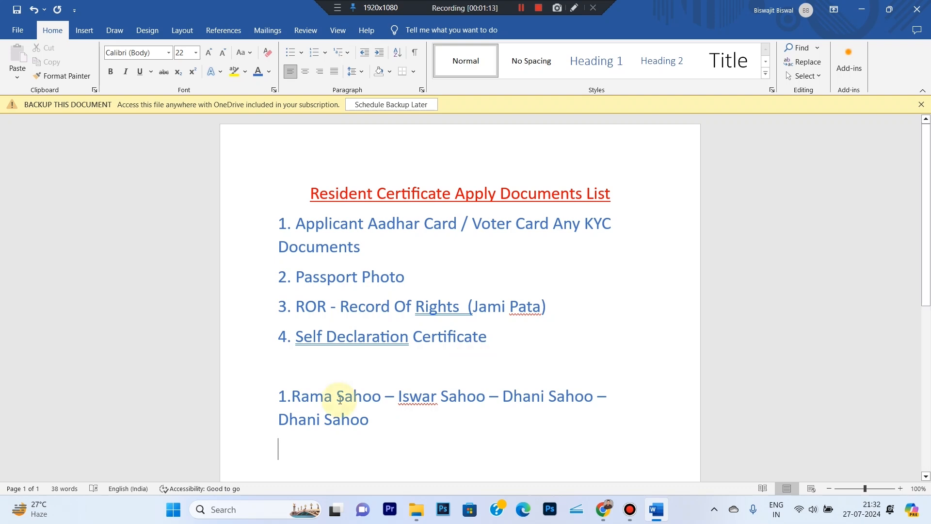
- Add an unnumbered 'Service Plus' line below the lineage names
drag(924, 149, 927, 239)
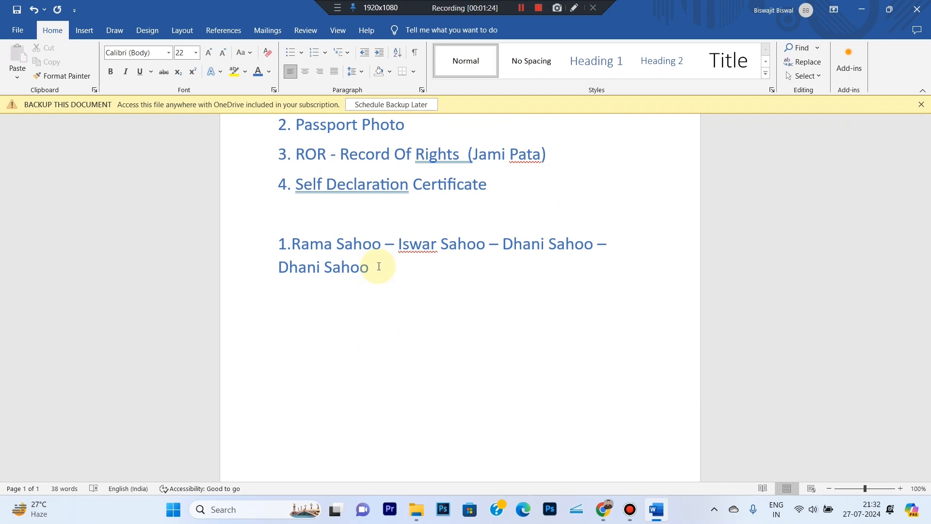
key(Return)
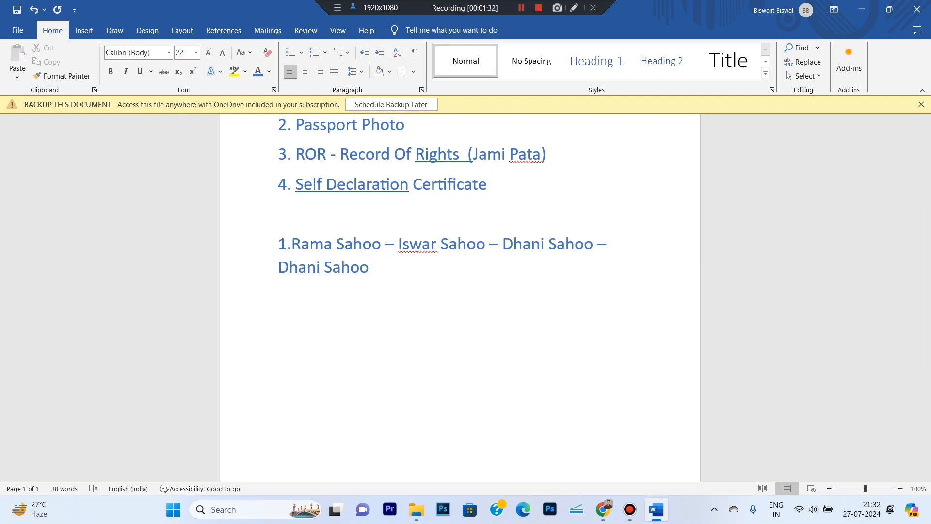
text(1.)
key(BackSpace)
key(BackSpace)
click(376, 273)
text(Service Plus)
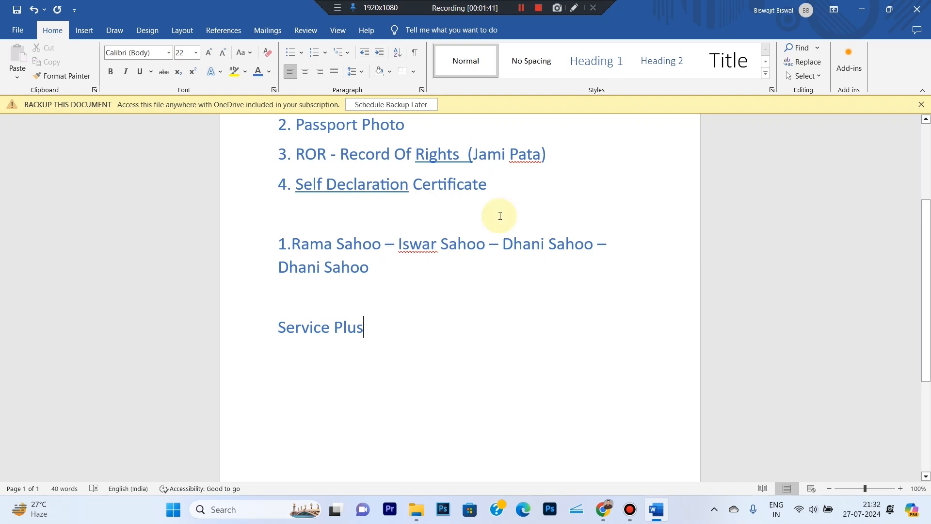
- In Chrome, load serviceonline.gov.in from the 'ser' address suggestion
key(alt+Tab)
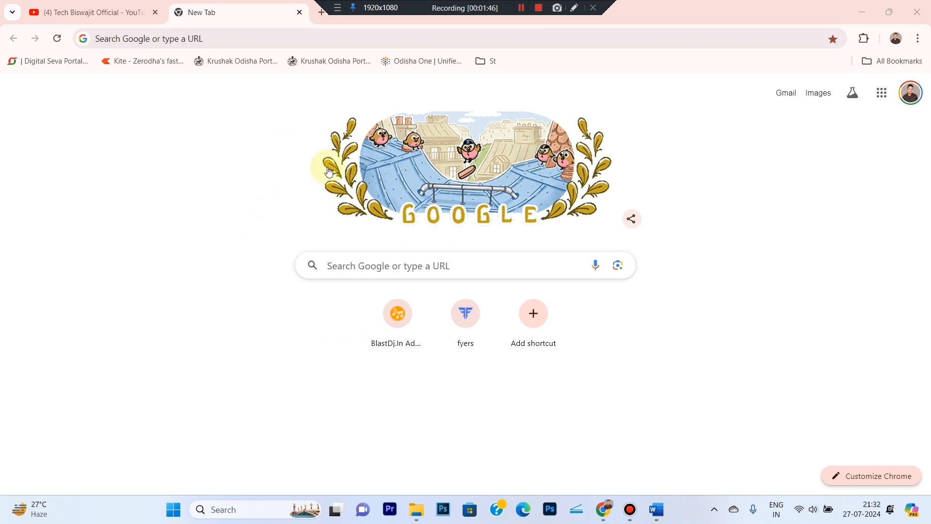
click(212, 42)
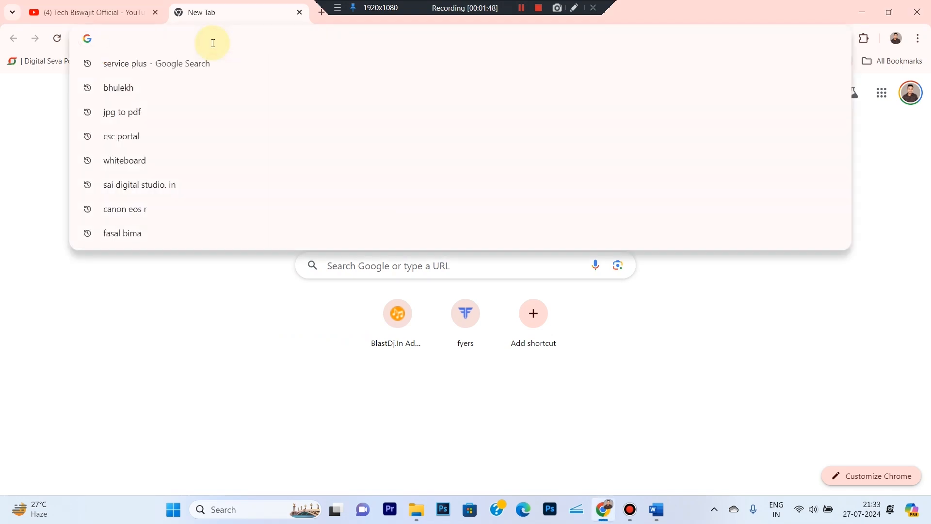
text(serviceonline.gov.in)
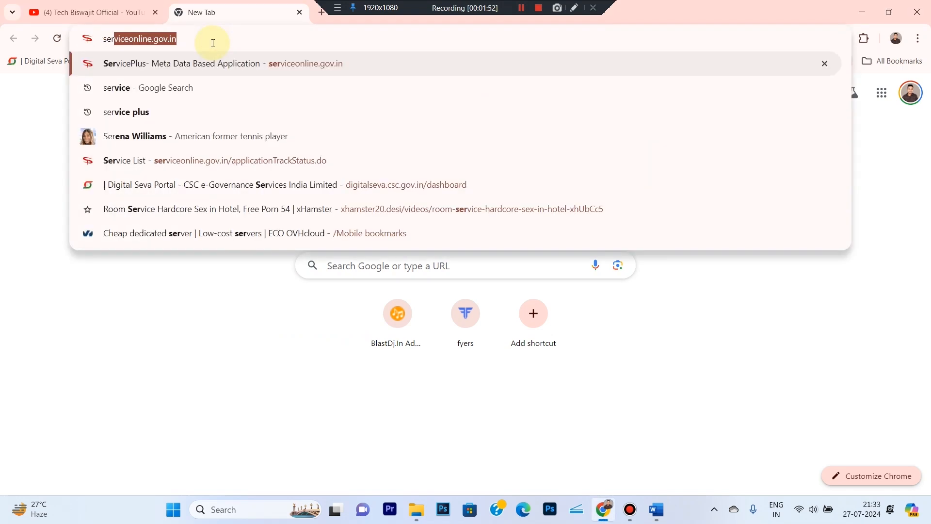
key(Return)
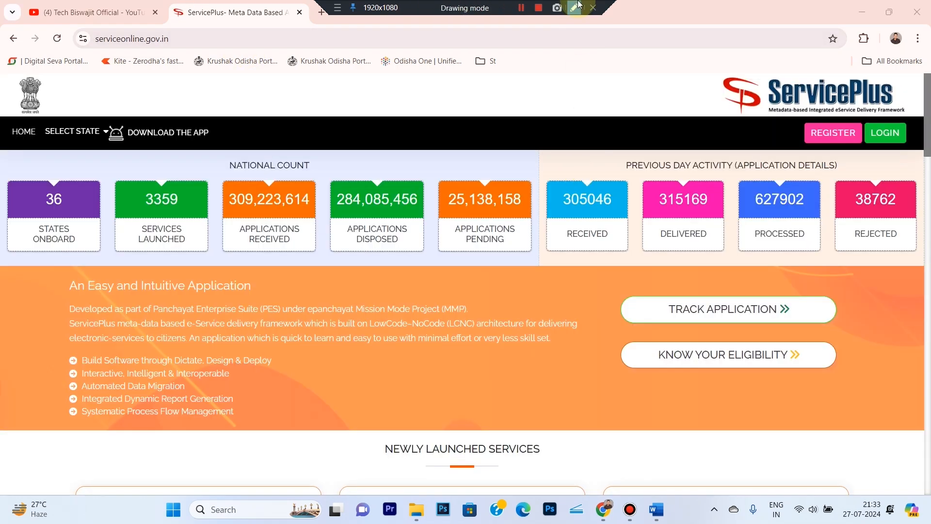
click(574, 8)
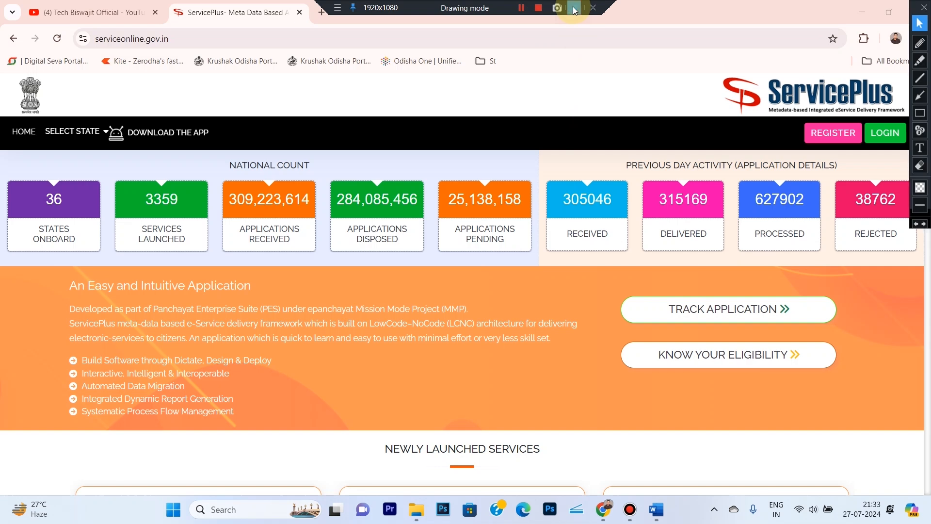
click(919, 113)
mouse_move(793, 117)
mouse_down()
mouse_move(871, 157)
mouse_move(864, 152)
mouse_up()
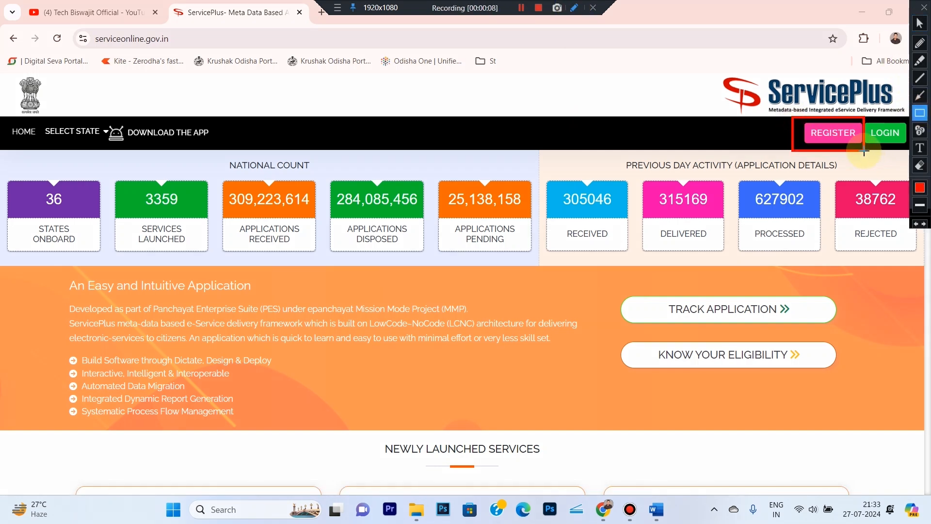
click(919, 23)
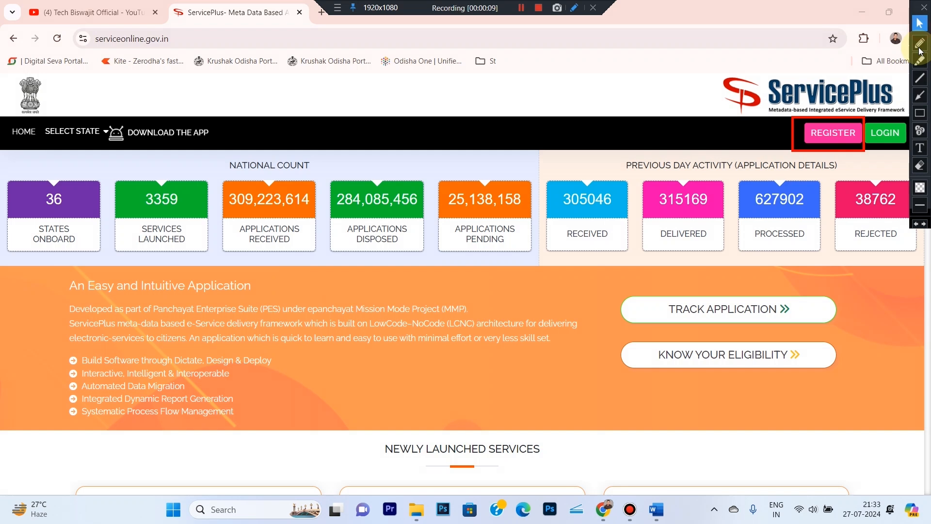
- Open the Citizen Registration form and outline its name, email, mobile and password fields in red
click(820, 138)
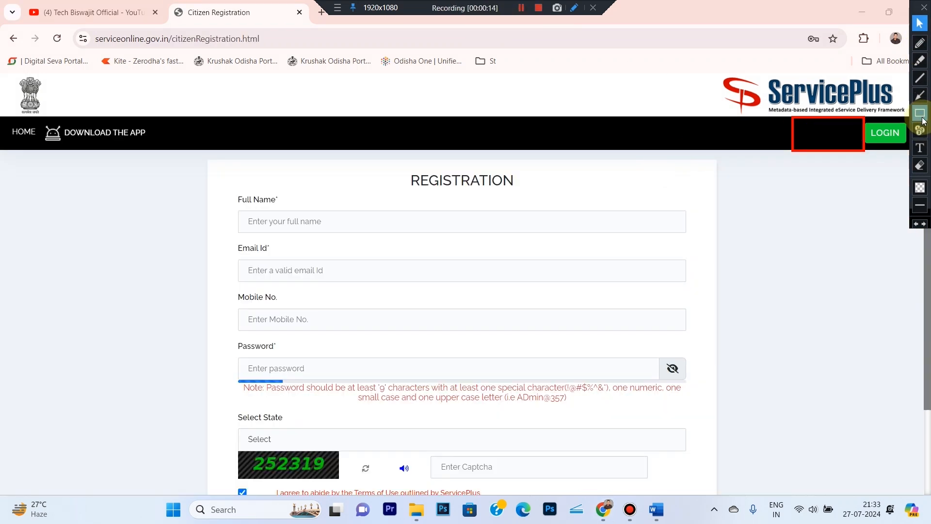
click(920, 113)
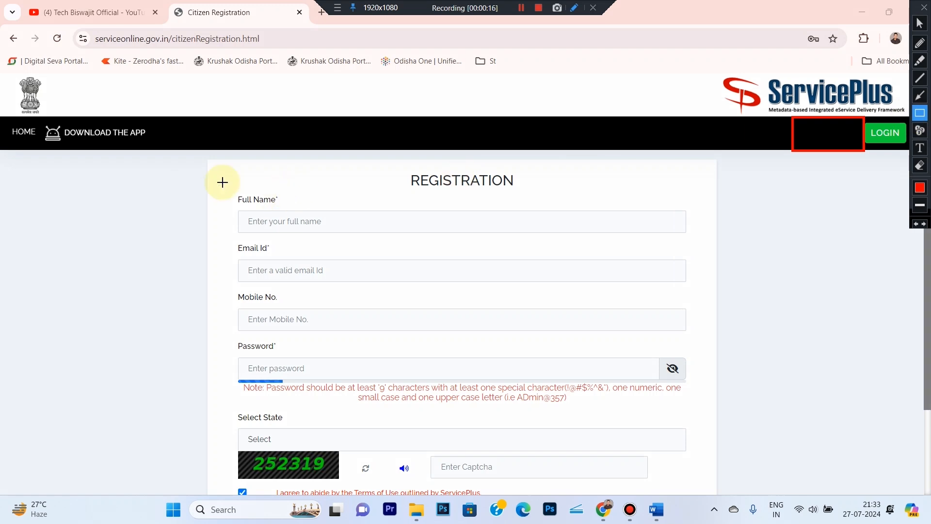
drag(222, 185, 422, 238)
drag(502, 238, 699, 238)
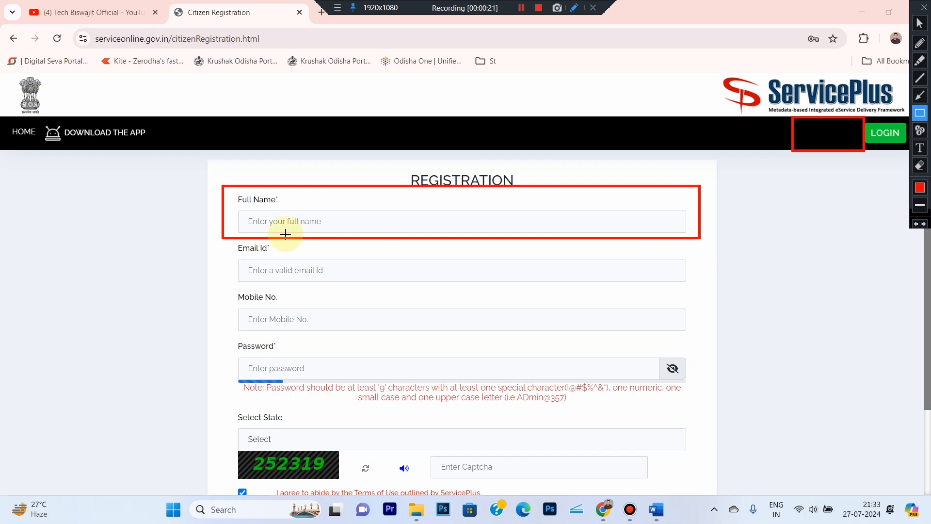
mouse_move(221, 237)
mouse_down()
mouse_move(370, 279)
mouse_move(503, 292)
mouse_move(692, 289)
mouse_up()
mouse_move(211, 285)
mouse_down()
mouse_move(353, 328)
mouse_move(696, 335)
mouse_up()
mouse_move(221, 338)
mouse_down()
mouse_move(361, 395)
mouse_move(656, 388)
mouse_move(702, 411)
mouse_up()
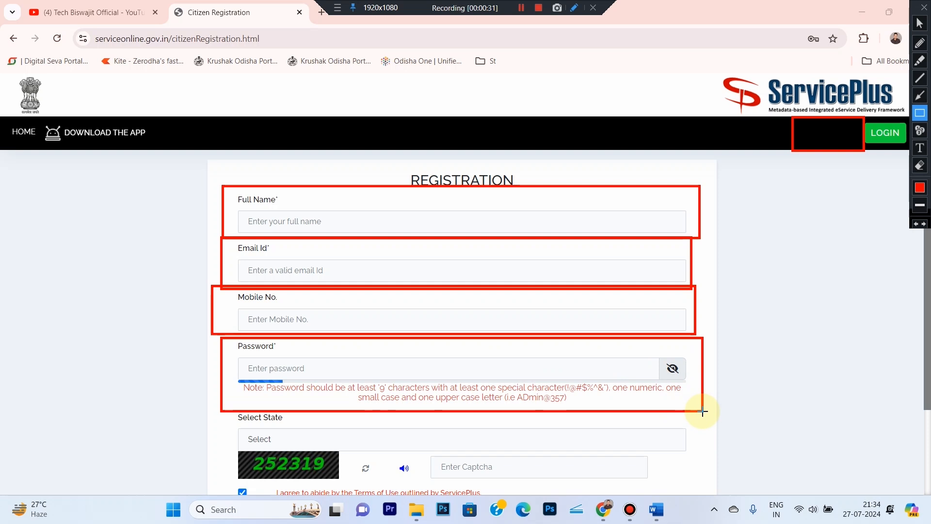
click(919, 148)
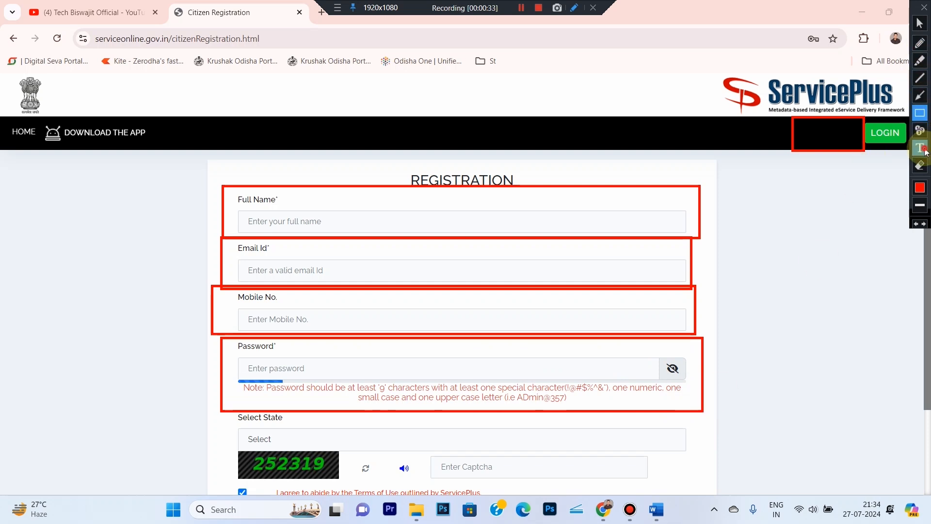
click(101, 275)
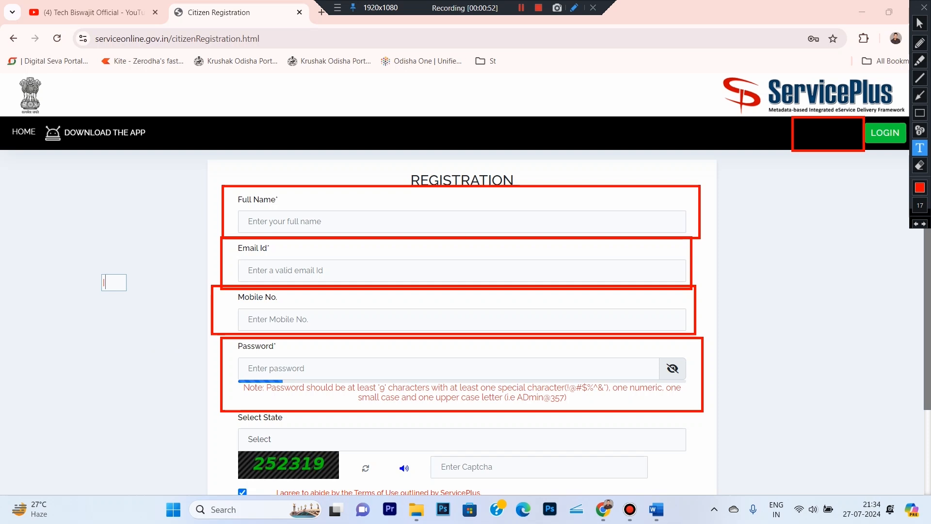
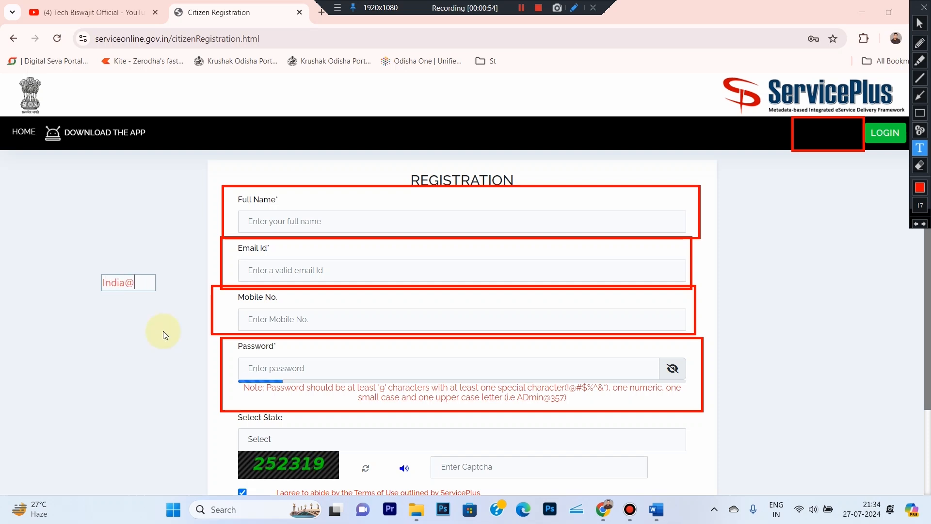
key(ctrl+a)
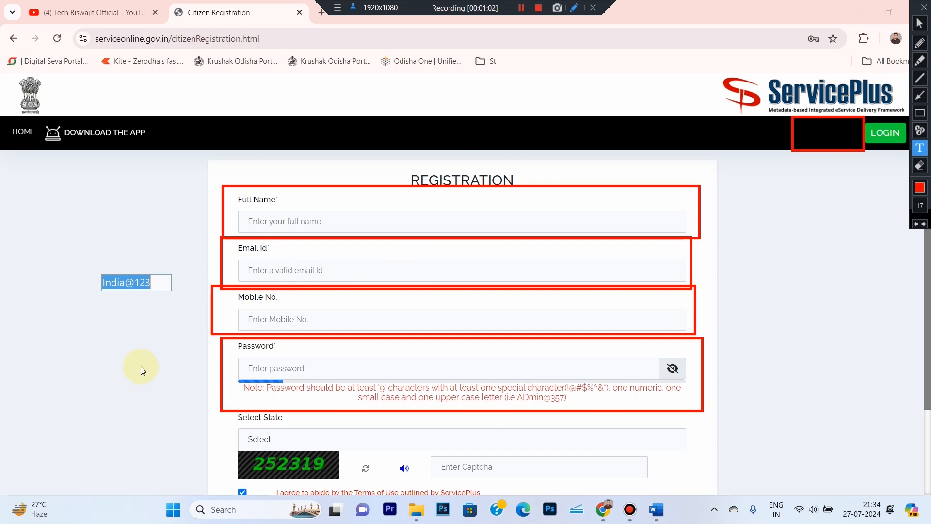
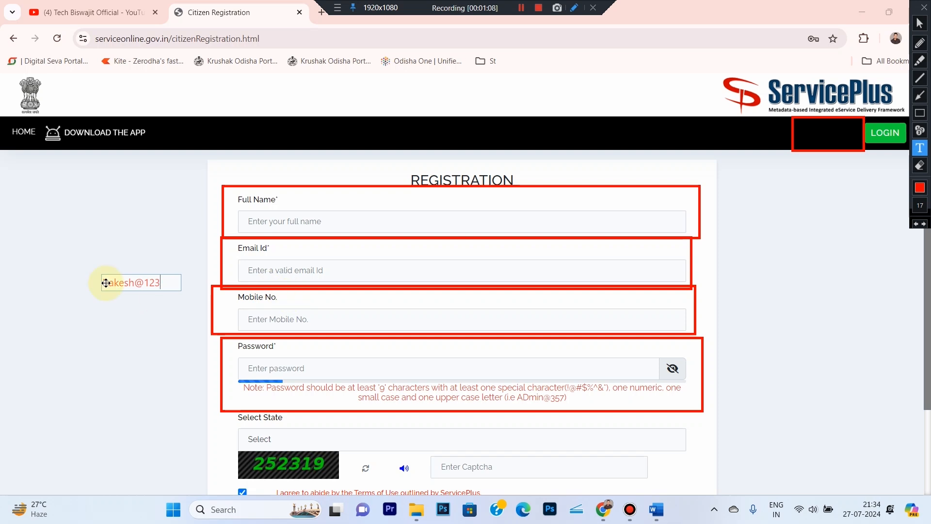
click(919, 113)
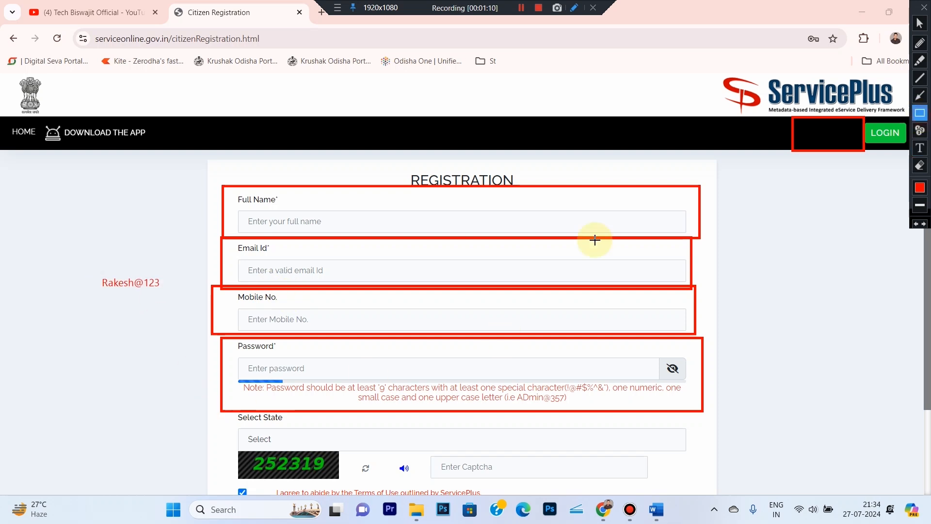
drag(219, 411, 434, 451)
drag(617, 440, 713, 449)
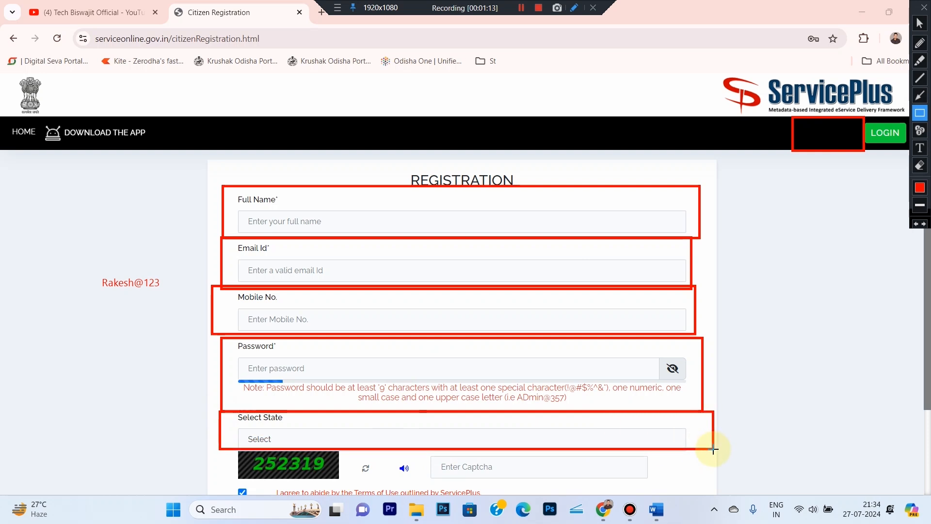
click(920, 44)
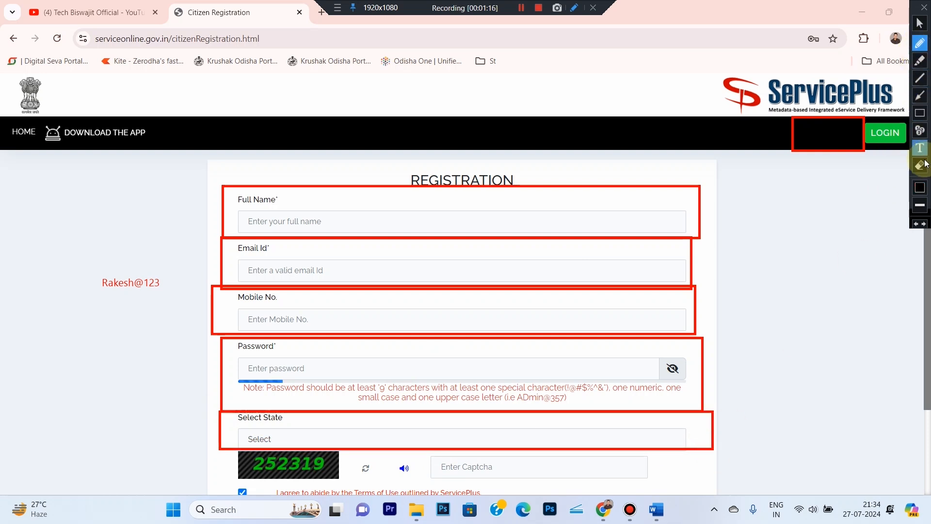
click(920, 187)
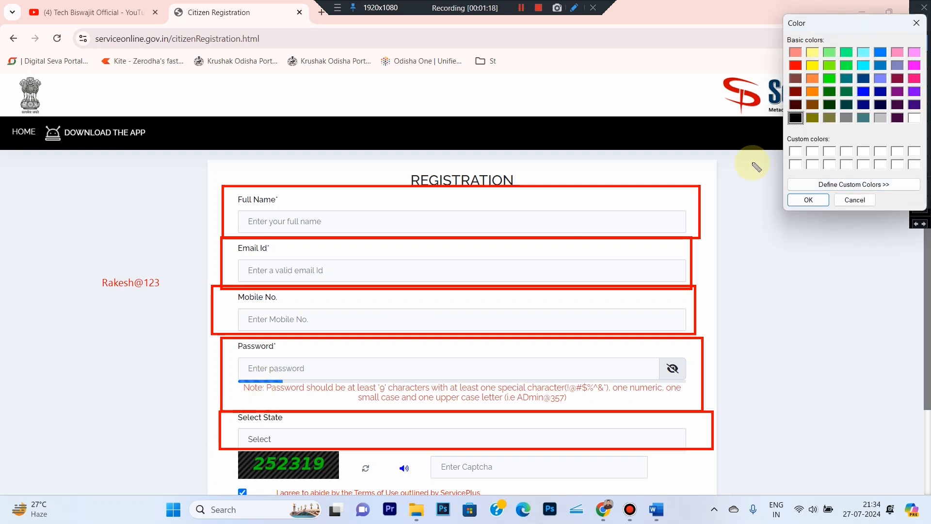
click(808, 200)
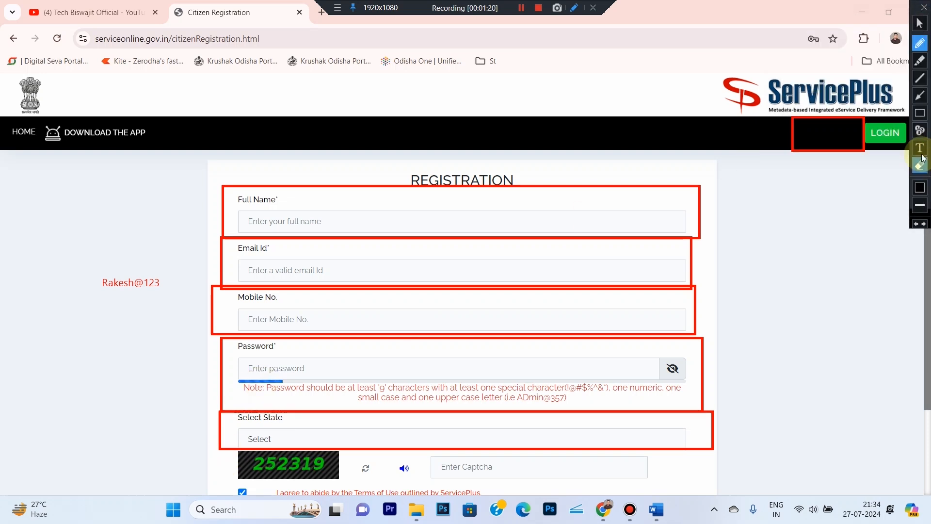
click(920, 116)
drag(226, 445, 351, 486)
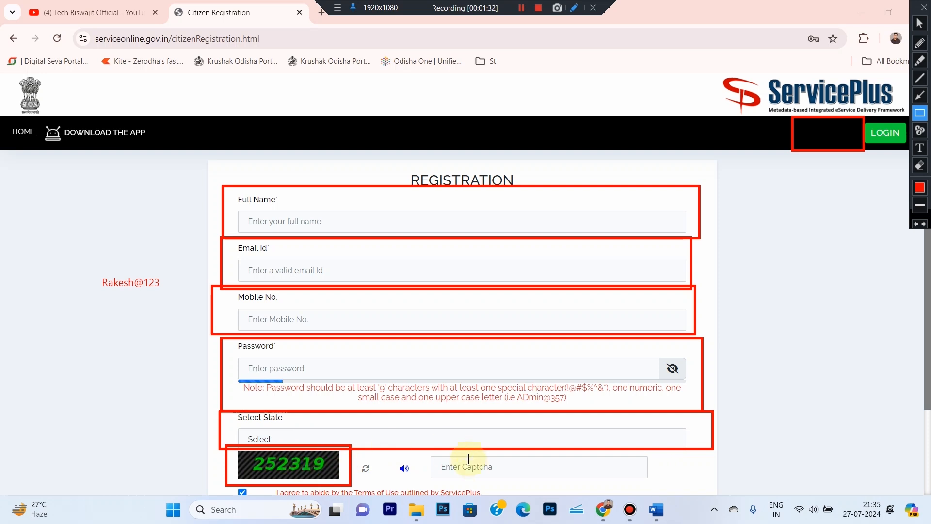
mouse_move(418, 449)
mouse_down()
mouse_move(505, 499)
mouse_move(603, 481)
mouse_move(653, 484)
mouse_up()
click(920, 23)
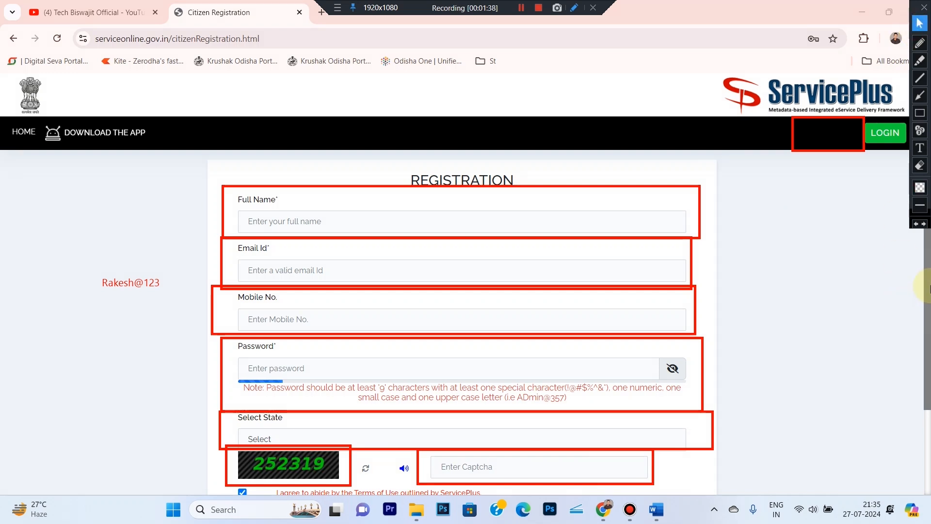
- Scroll down and outline the registration Submit button and terms-of-use checkbox in red
scroll(928, 286, down, 3)
click(920, 113)
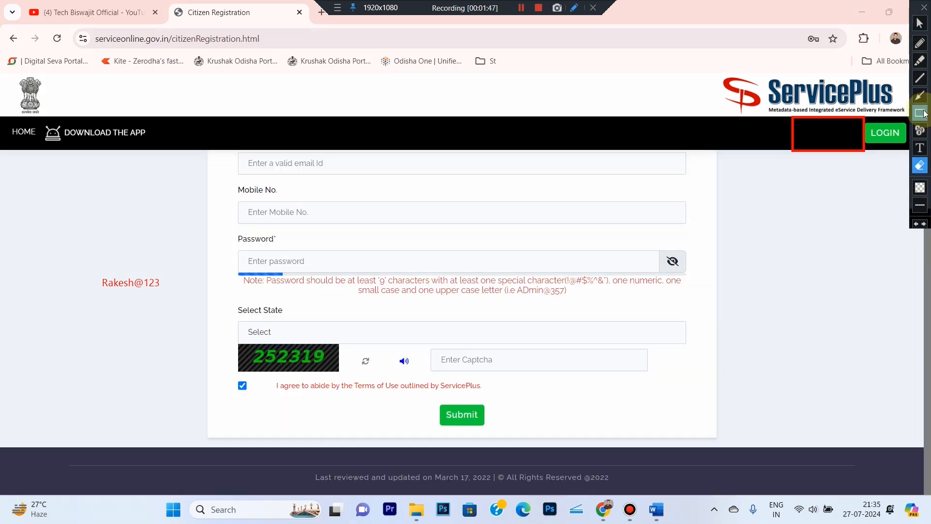
drag(422, 399, 527, 435)
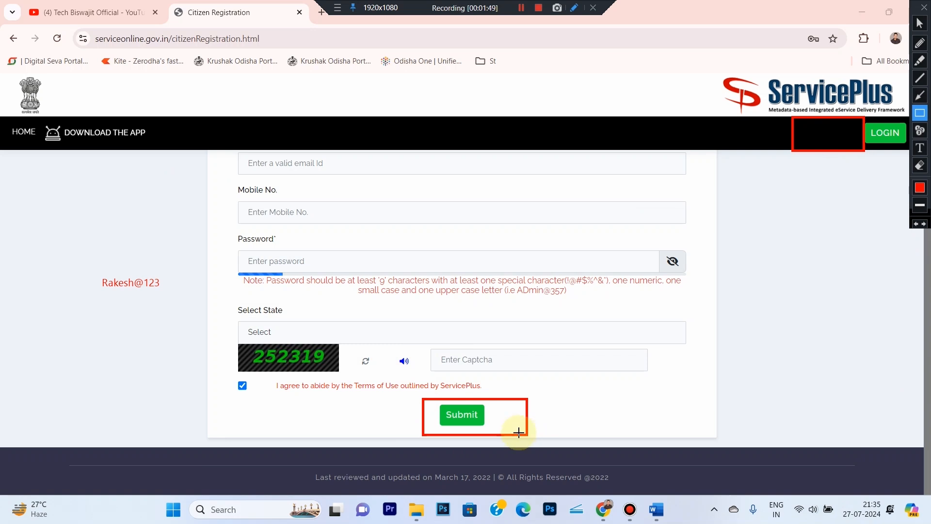
drag(233, 375, 251, 389)
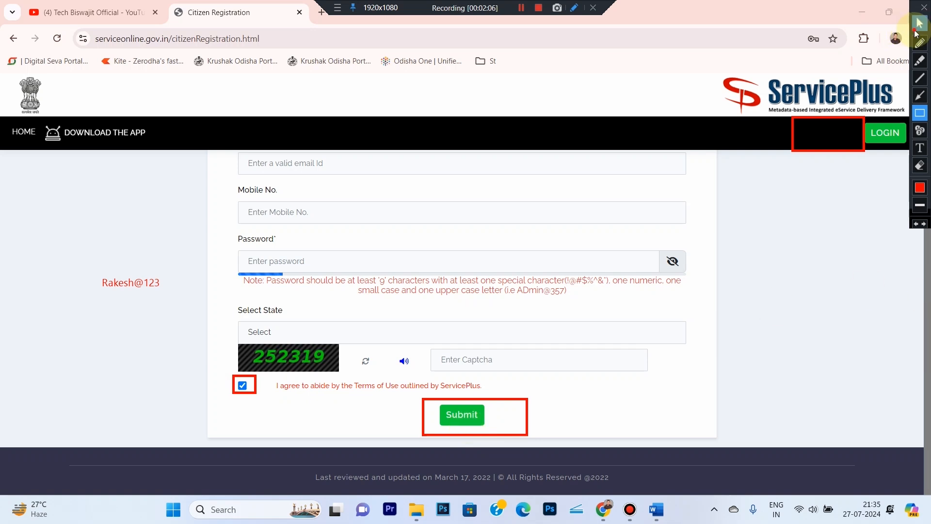
click(919, 23)
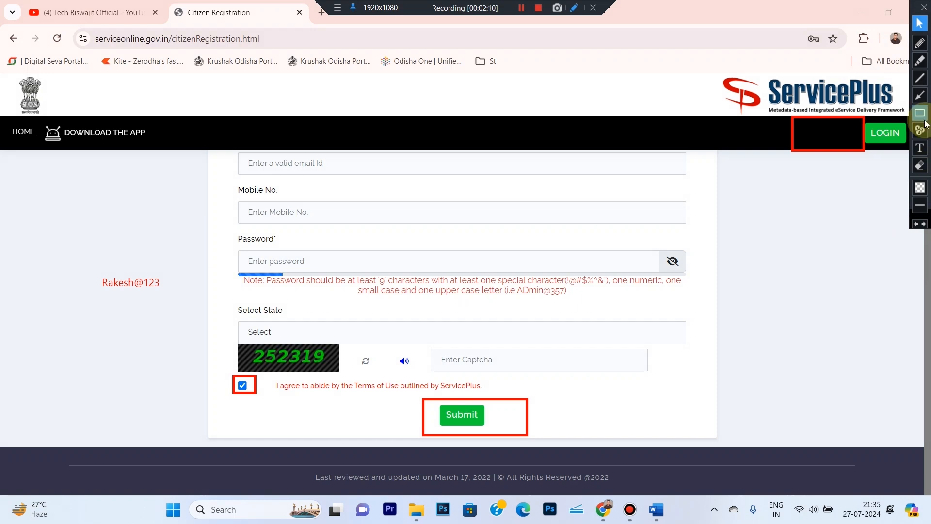
- Box the LOGIN link in red and go to the citizen login page
click(919, 43)
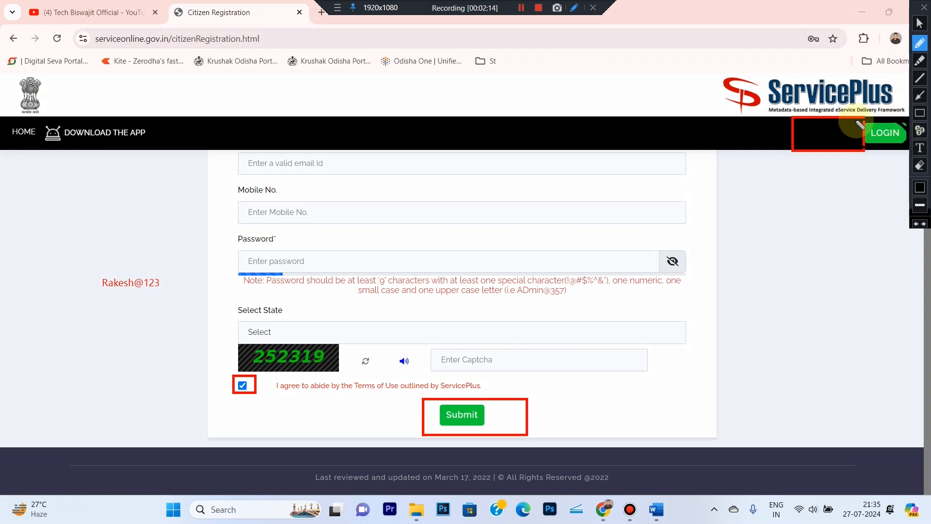
click(920, 187)
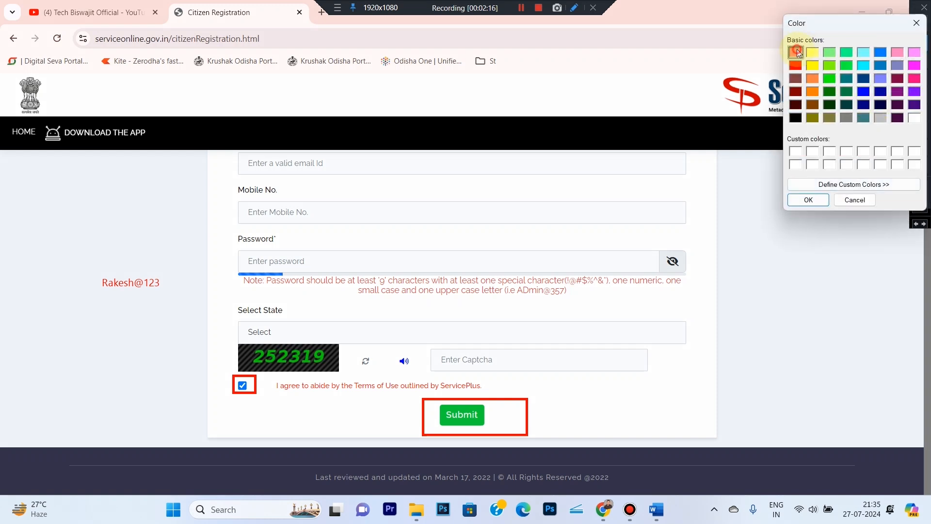
click(916, 23)
click(920, 112)
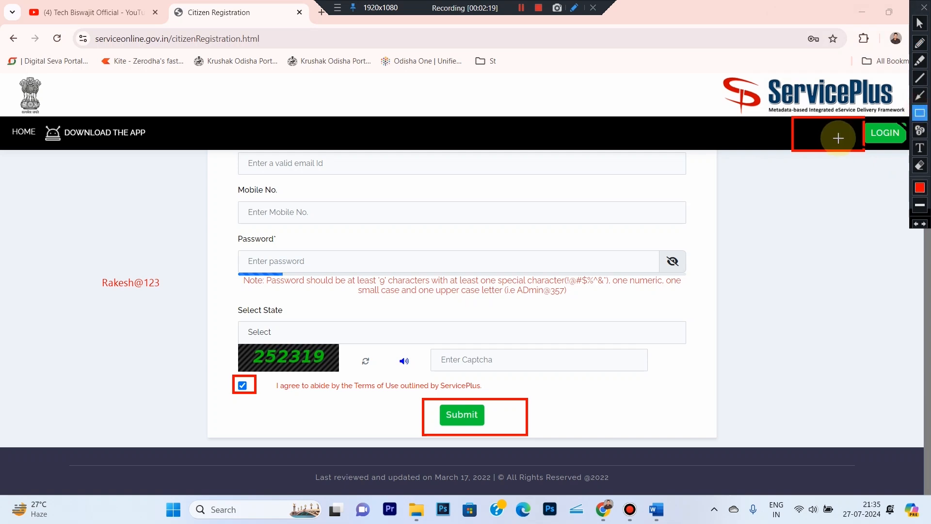
drag(850, 111, 908, 149)
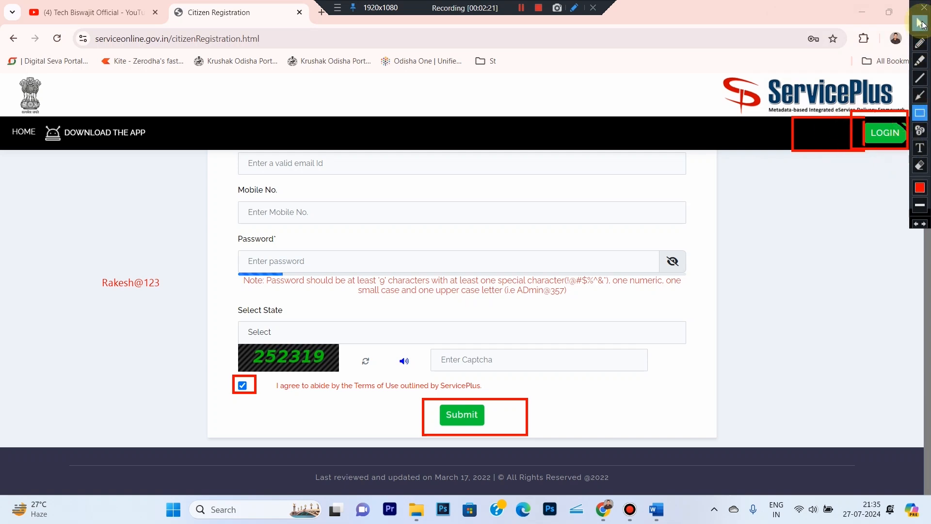
click(920, 22)
click(885, 133)
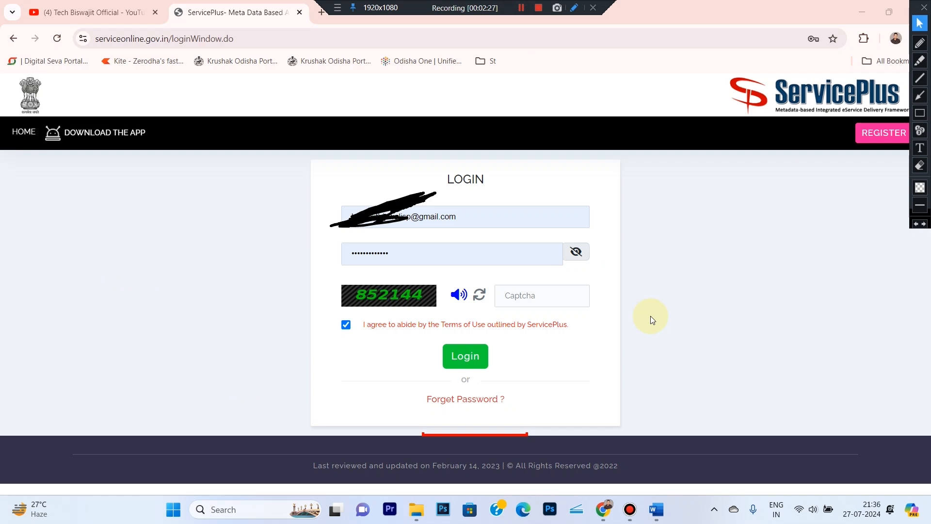
- Outline the e-mail, password and captcha fields, then enter the displayed captcha and log in
click(920, 112)
mouse_move(306, 194)
mouse_down()
mouse_move(521, 235)
mouse_move(614, 236)
mouse_up()
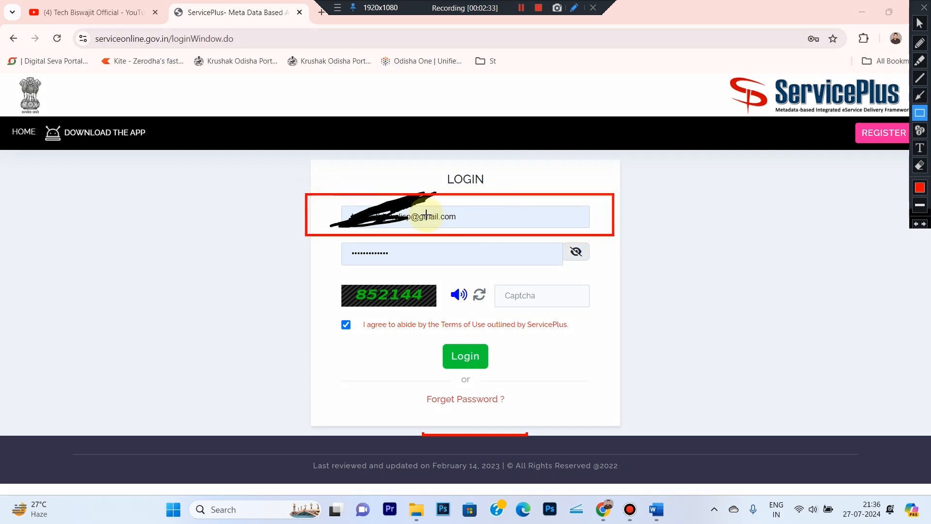
mouse_move(315, 231)
mouse_down()
mouse_move(468, 315)
mouse_move(597, 275)
mouse_up()
drag(321, 278, 446, 312)
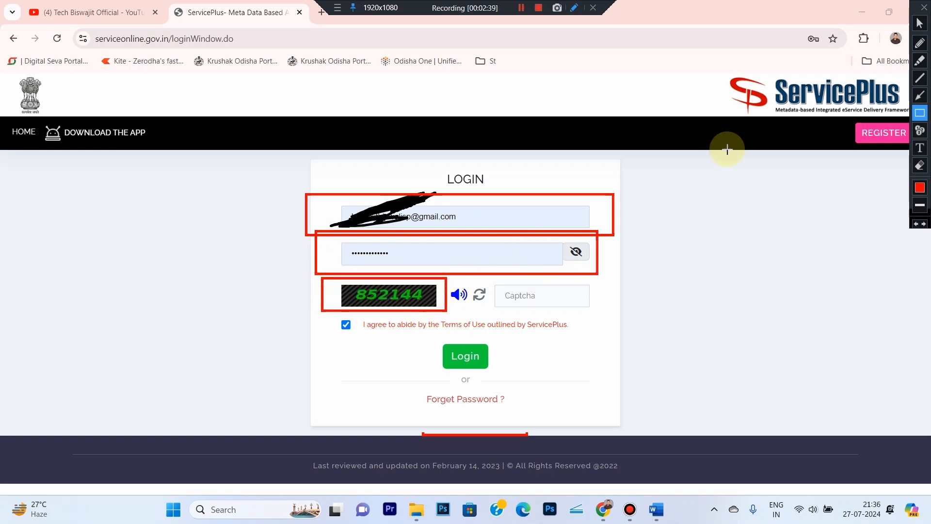
click(918, 27)
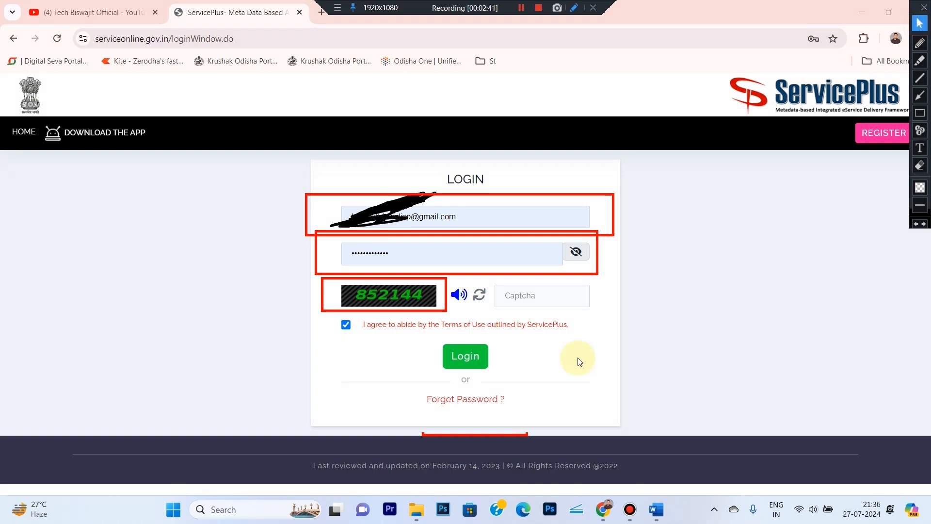
click(519, 293)
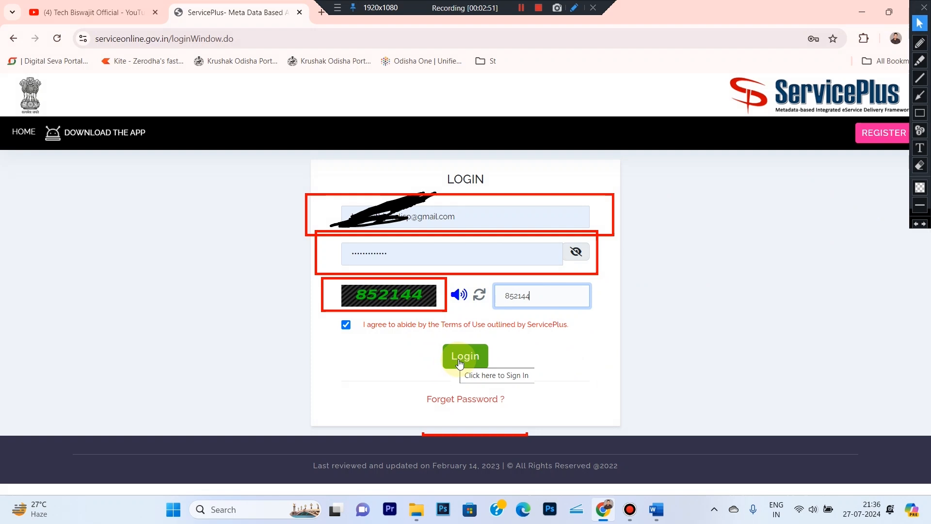
click(460, 359)
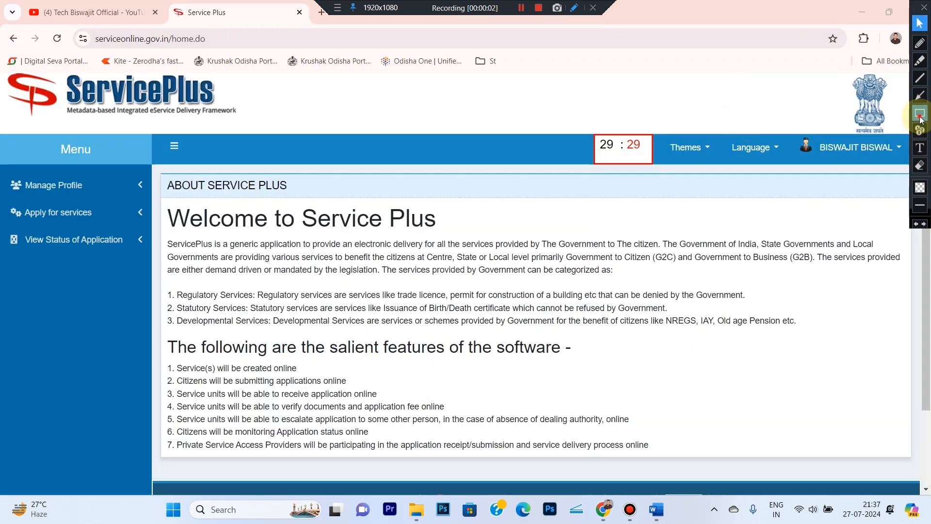
- Highlight Apply for services in the menu and open View all available services
click(920, 117)
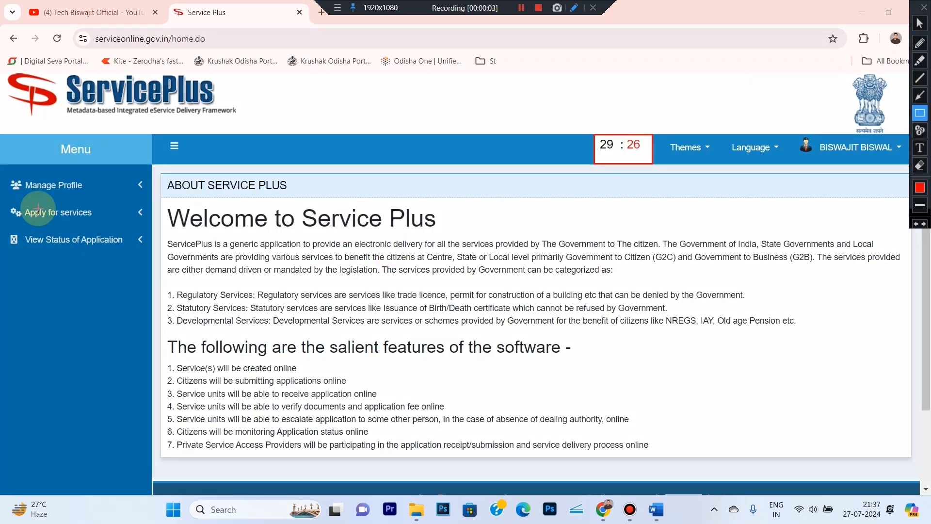
mouse_move(1, 200)
mouse_down()
mouse_move(89, 228)
mouse_move(153, 229)
mouse_up()
click(920, 22)
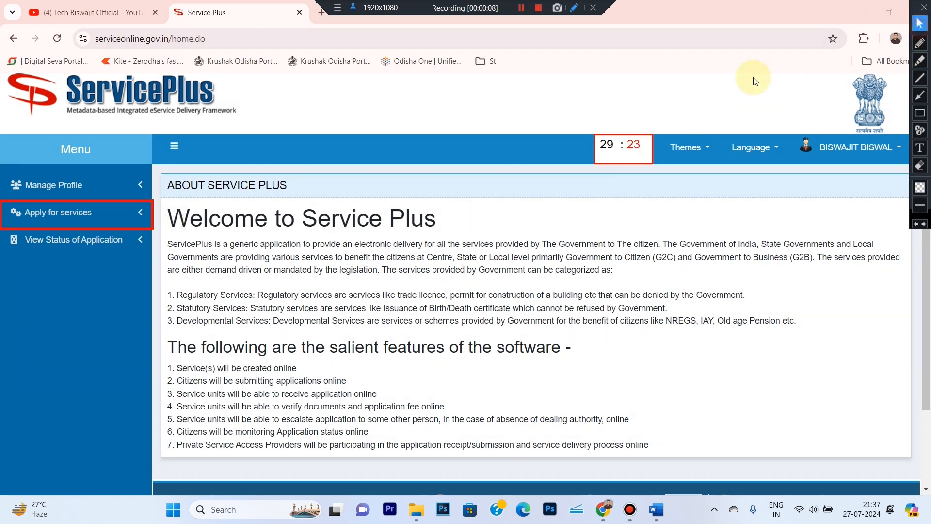
click(91, 222)
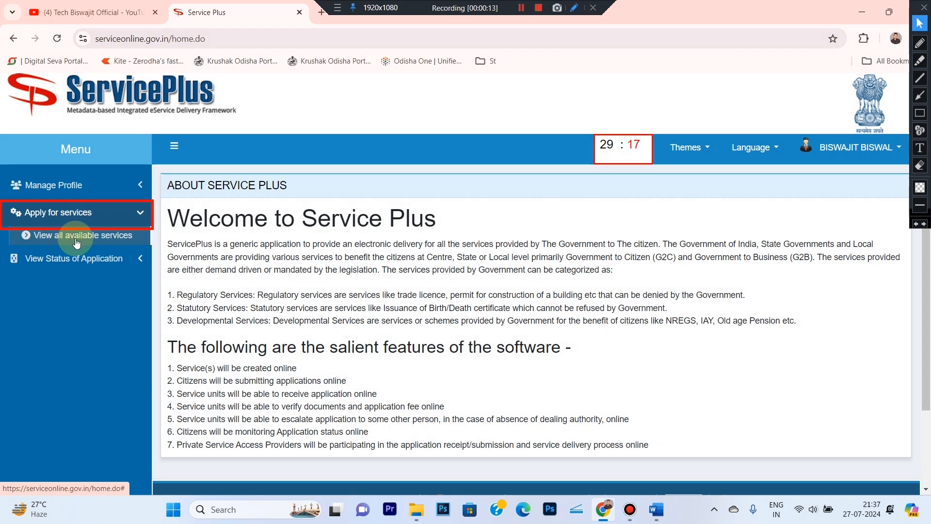
click(76, 241)
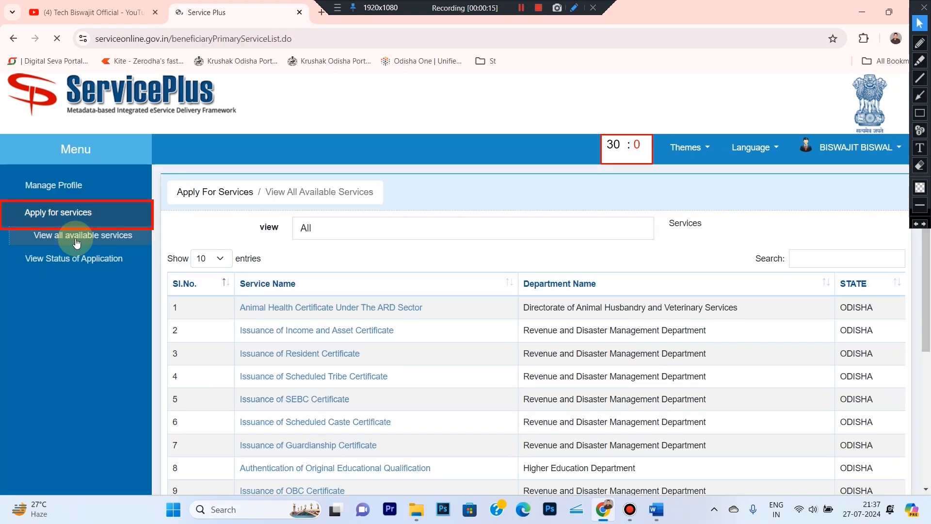
- Outline the services Search box and search for 'resident'
click(919, 113)
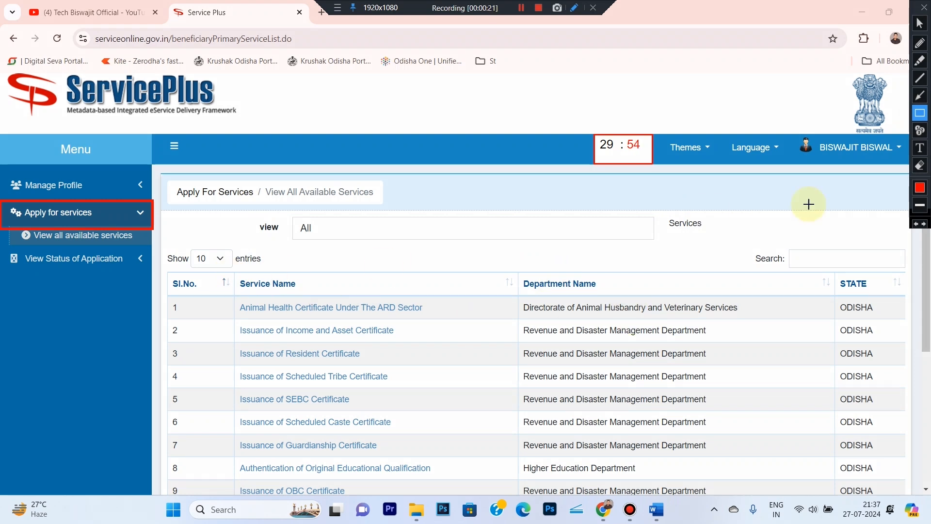
drag(736, 234, 908, 273)
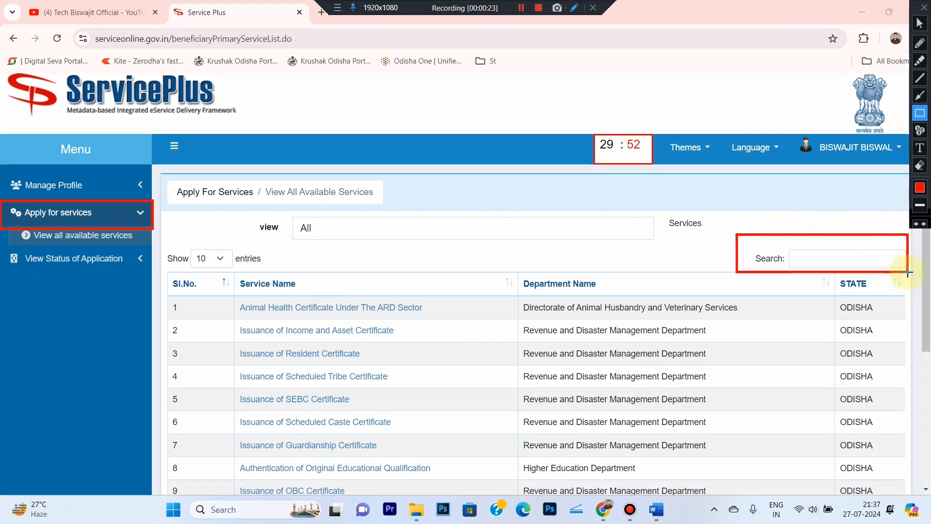
click(919, 23)
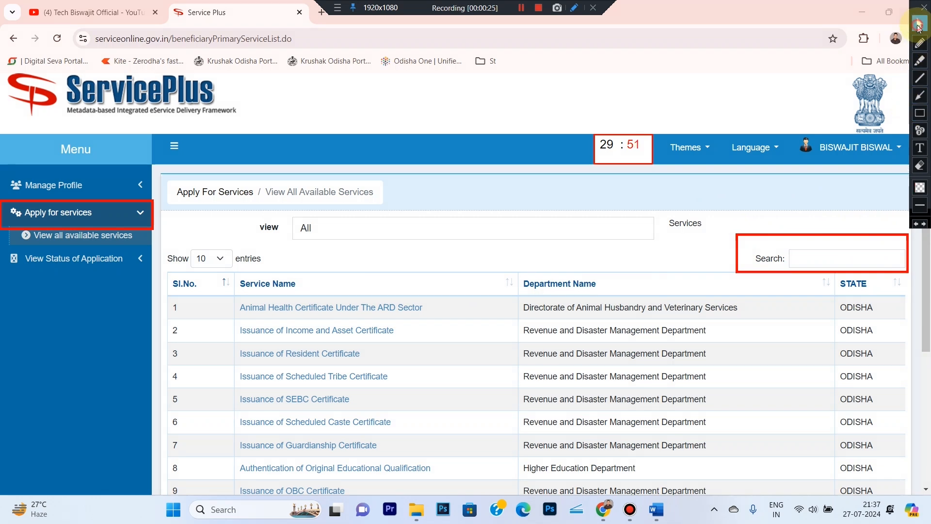
click(815, 265)
text(resi)
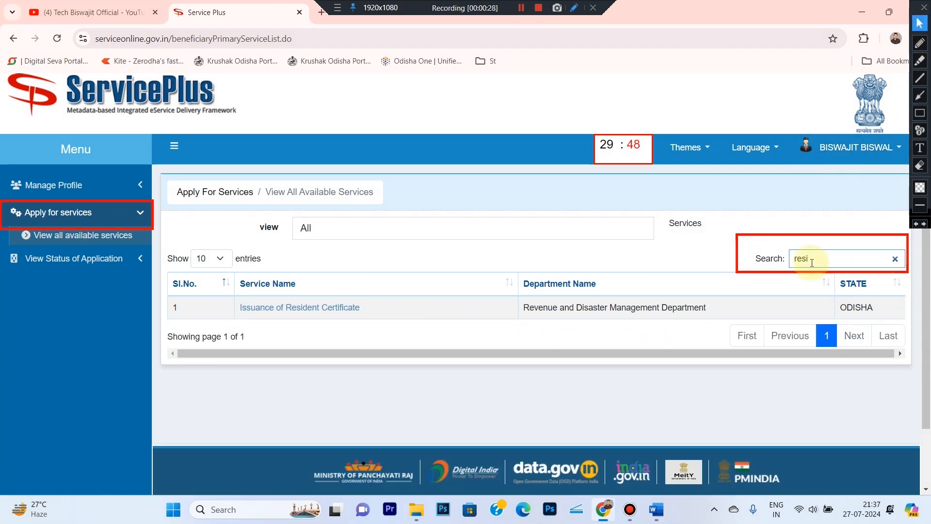
text(dent)
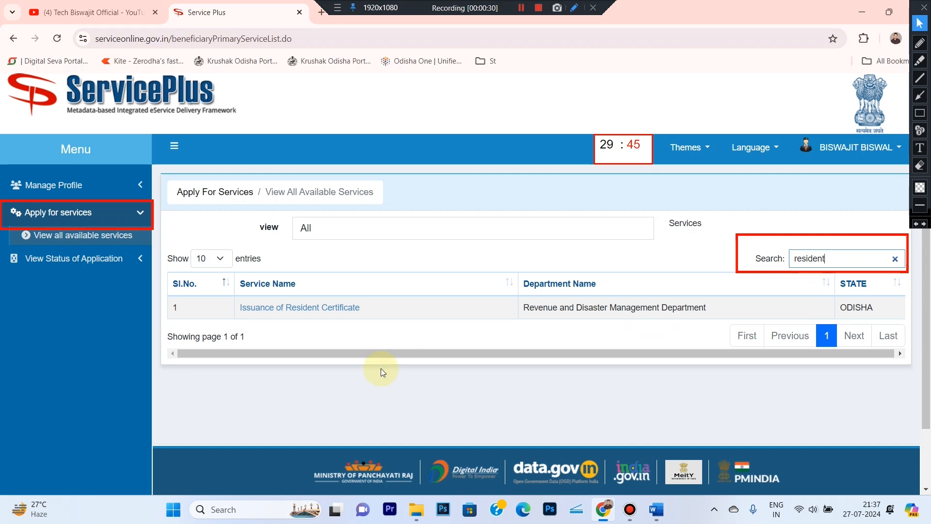
- Frame the Issuance of Resident Certificate result in red and open it
click(919, 113)
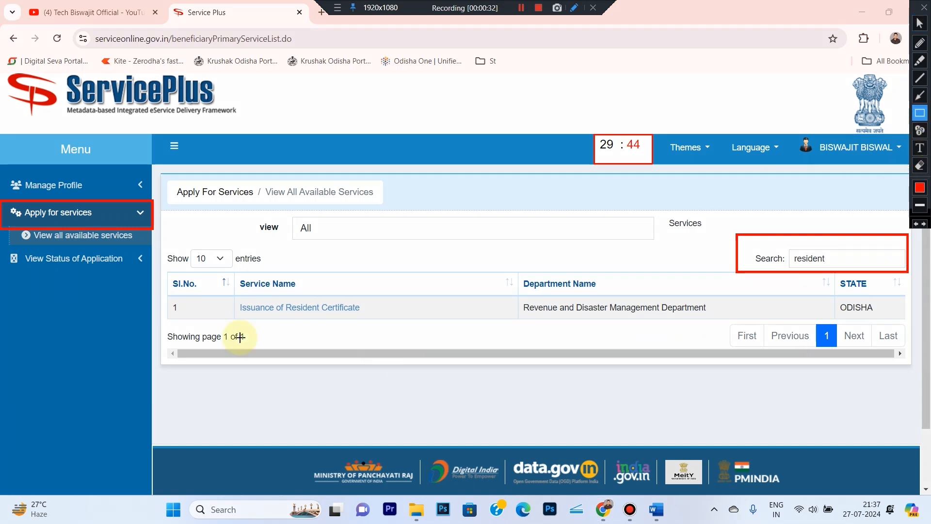
mouse_move(164, 283)
mouse_down()
mouse_move(530, 318)
mouse_move(713, 322)
mouse_up()
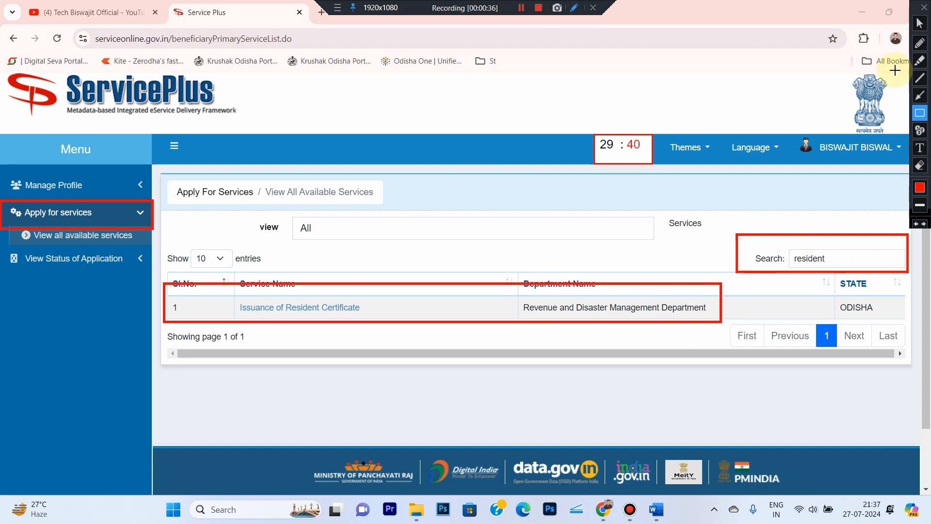
click(919, 23)
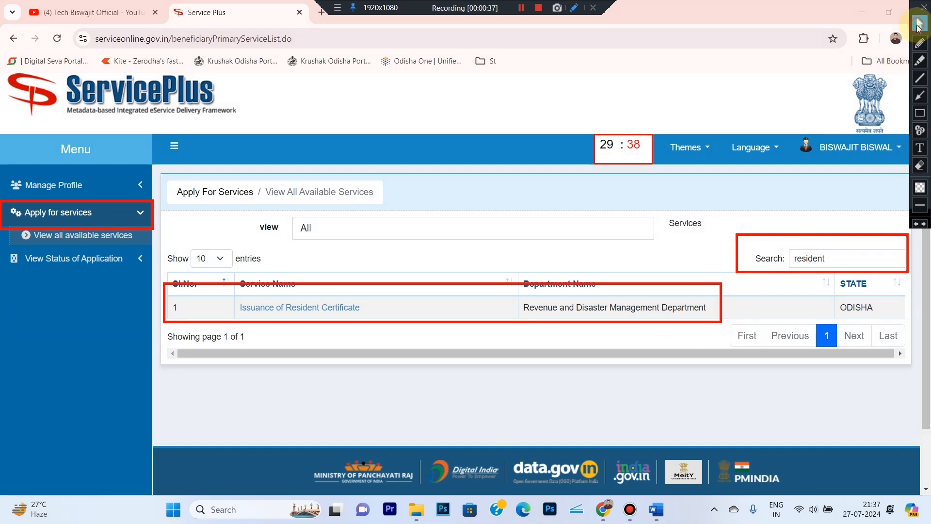
click(298, 310)
- Erase the old red boxes, frame the Salutation row, and set Salutation to Smt
click(921, 166)
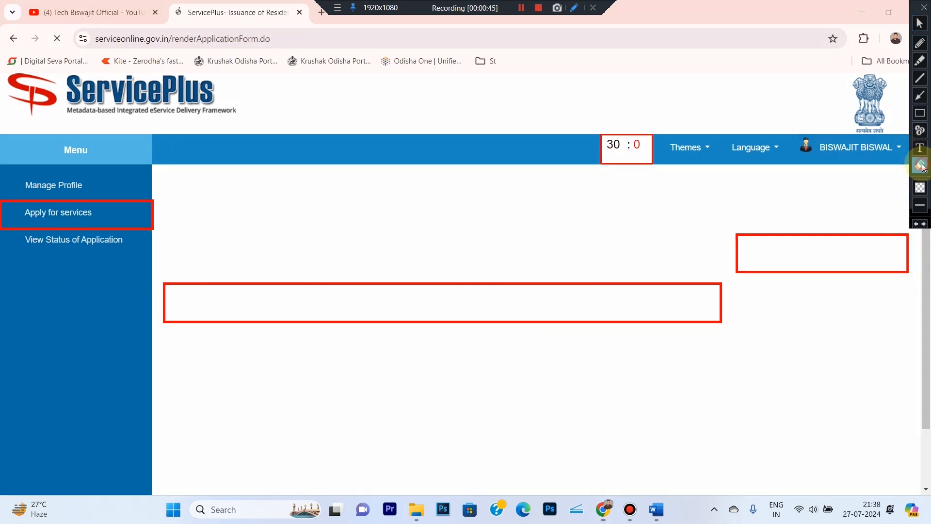
drag(2, 164, 514, 328)
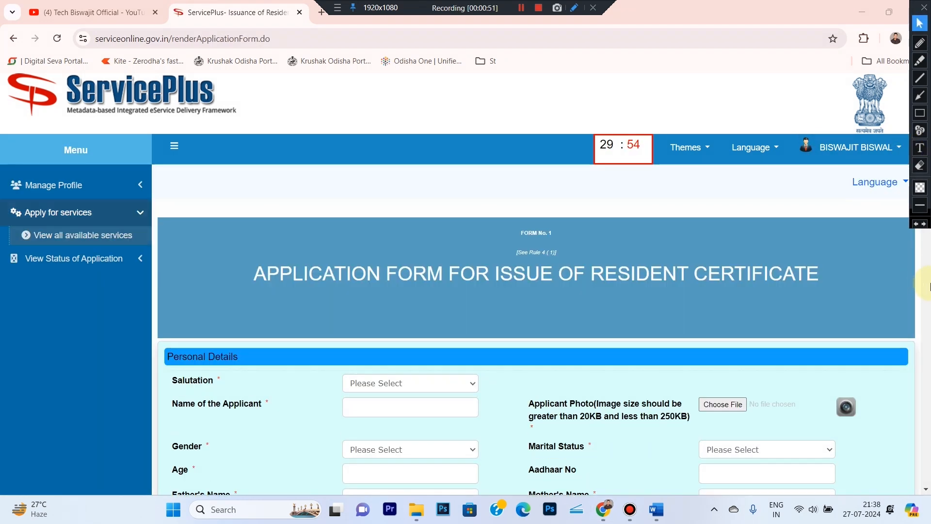
scroll(921, 271, down, 7)
scroll(915, 253, up, 4)
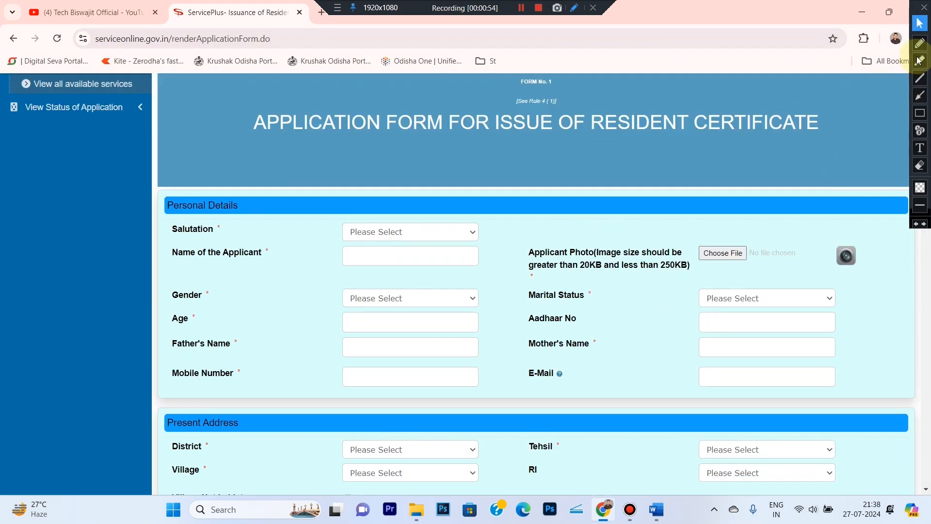
click(920, 113)
drag(151, 212, 497, 244)
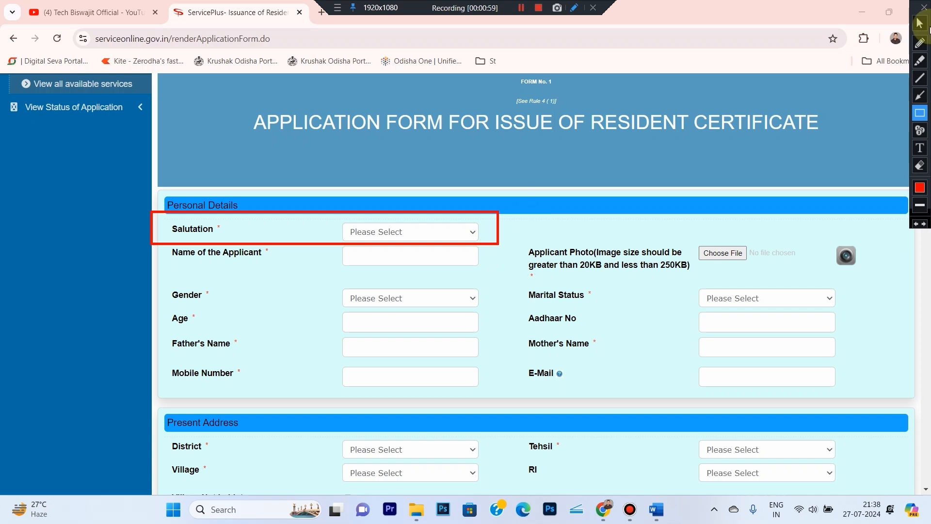
click(924, 26)
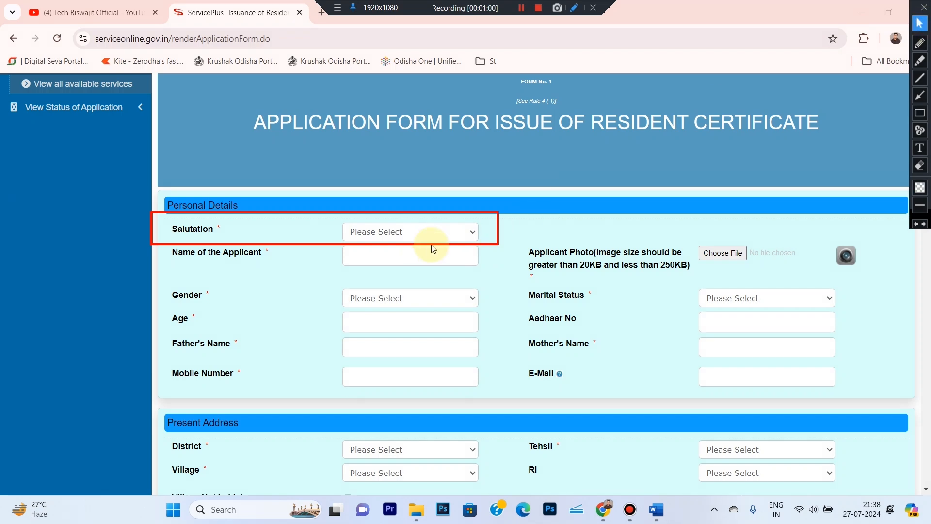
click(416, 235)
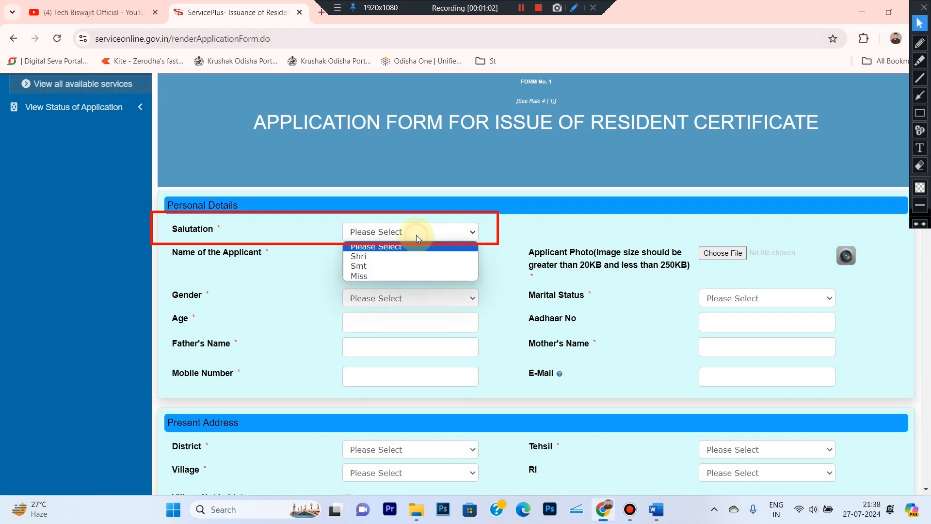
click(366, 267)
- Outline the Name of the Applicant and Applicant Photo rows in red
click(919, 113)
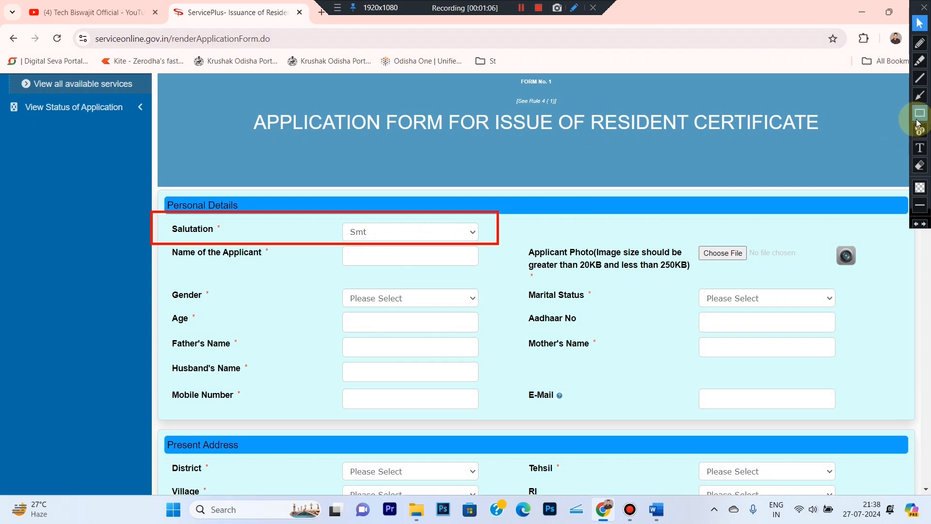
drag(156, 241, 513, 276)
click(920, 24)
click(393, 262)
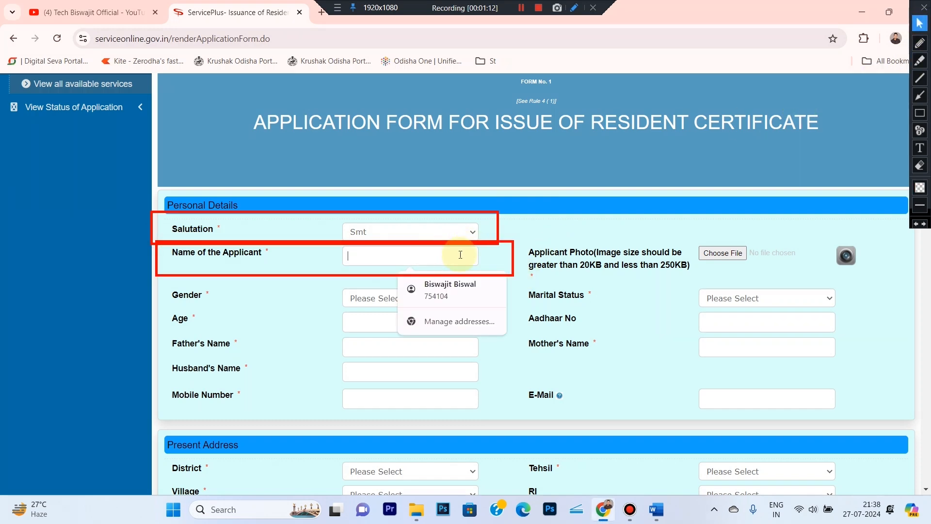
click(919, 118)
mouse_move(522, 226)
mouse_down()
mouse_move(662, 272)
mouse_move(829, 299)
mouse_move(878, 285)
mouse_up()
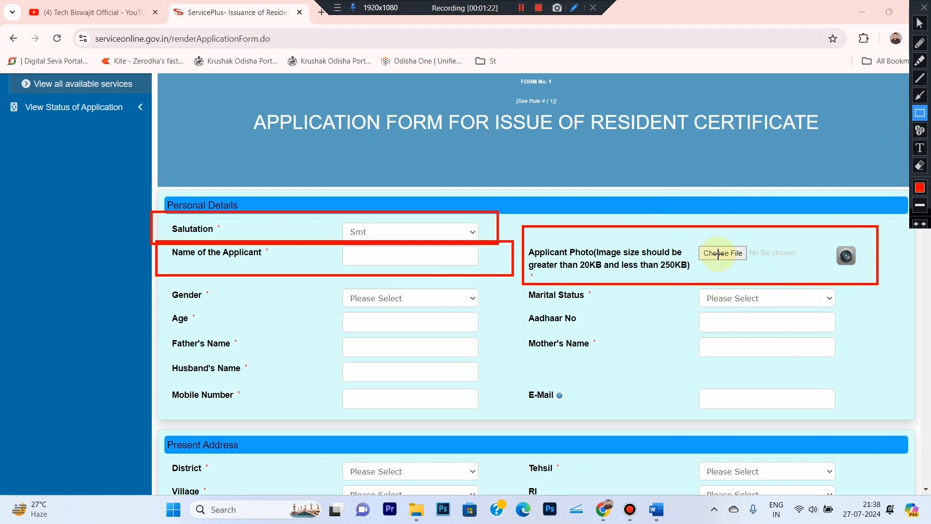
click(918, 23)
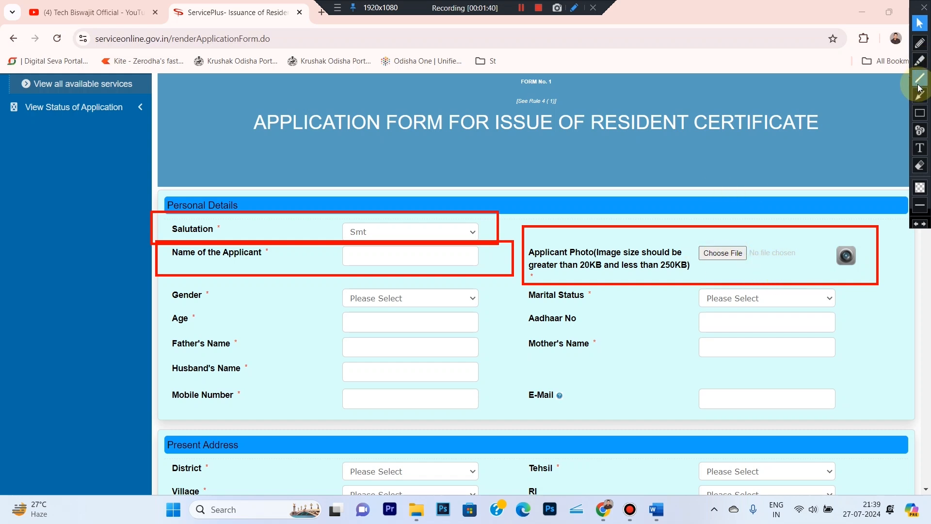
- Frame the Gender, Marital Status and Age rows and mark the required asterisks in red
click(919, 113)
drag(148, 286, 507, 311)
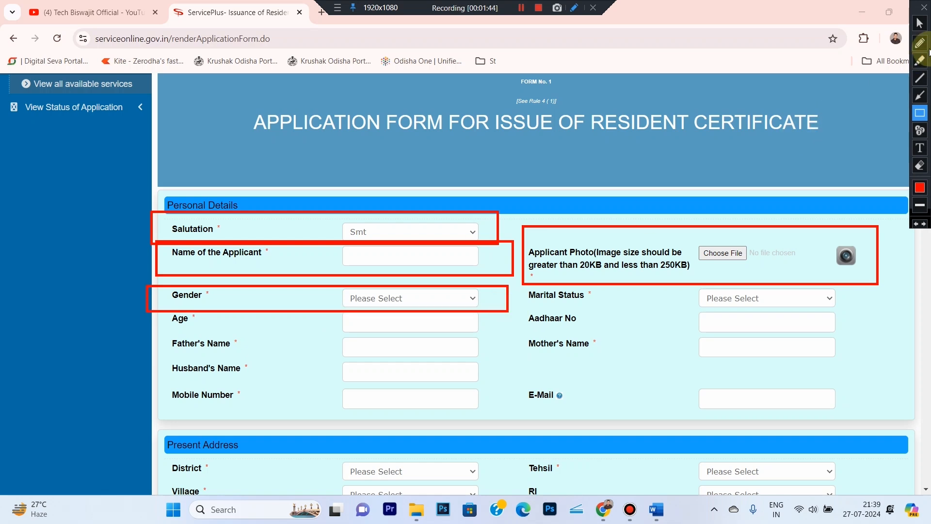
click(919, 23)
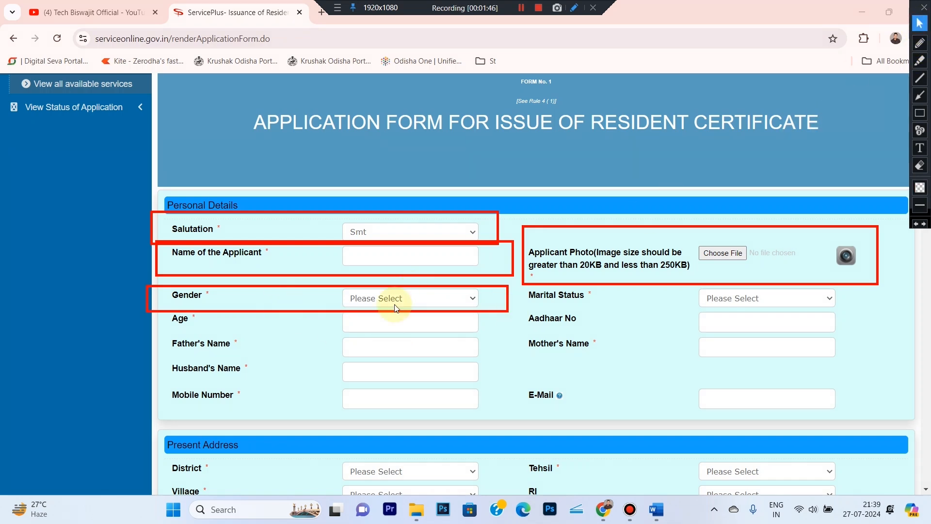
click(919, 113)
mouse_move(515, 283)
mouse_down()
mouse_move(698, 308)
mouse_move(827, 298)
mouse_move(858, 311)
mouse_up()
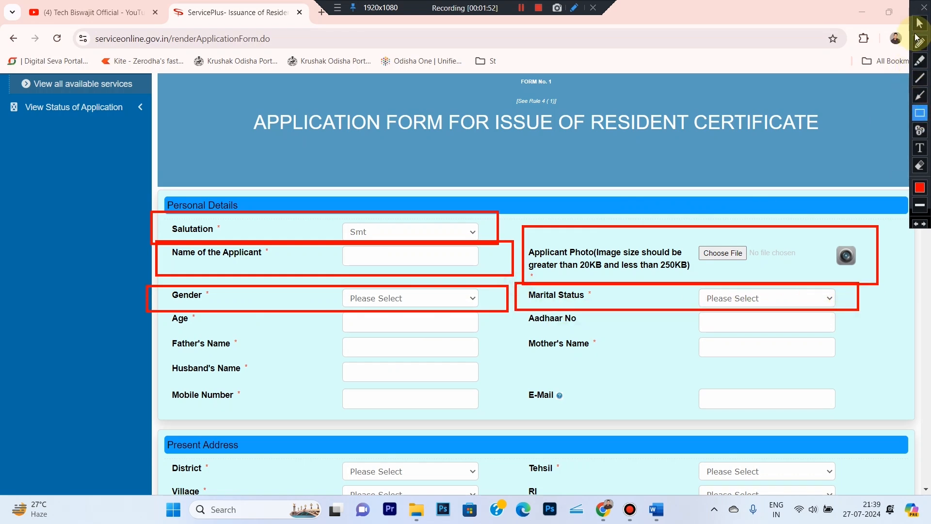
click(920, 23)
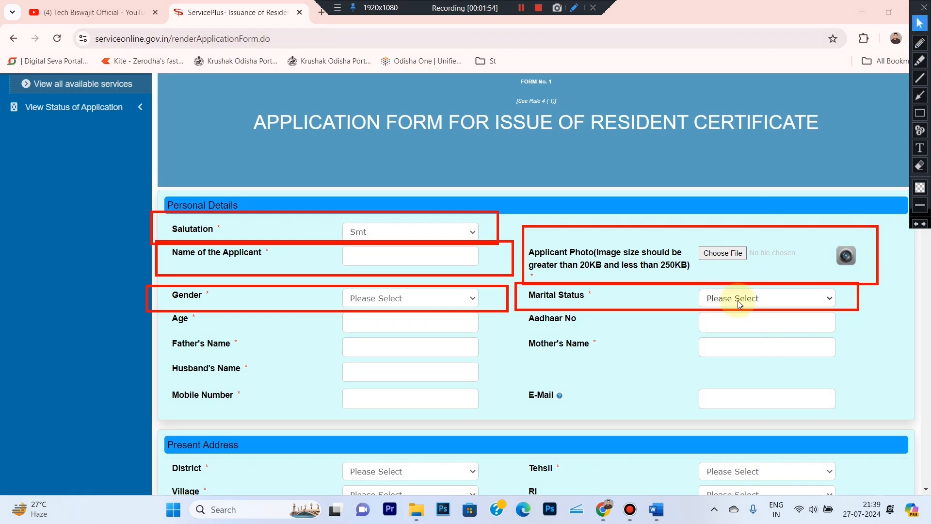
click(916, 116)
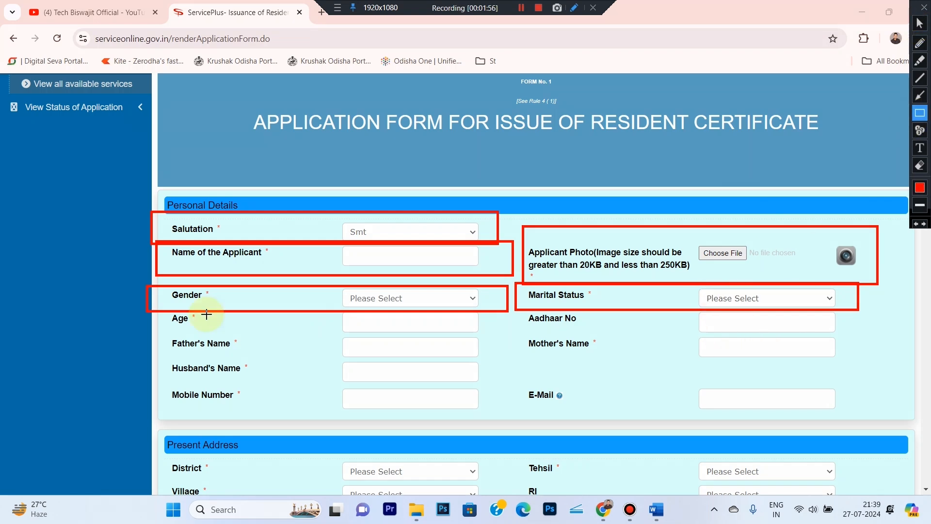
mouse_move(154, 313)
mouse_down()
mouse_move(226, 332)
mouse_move(491, 334)
mouse_move(660, 313)
mouse_move(840, 316)
mouse_move(870, 336)
mouse_up()
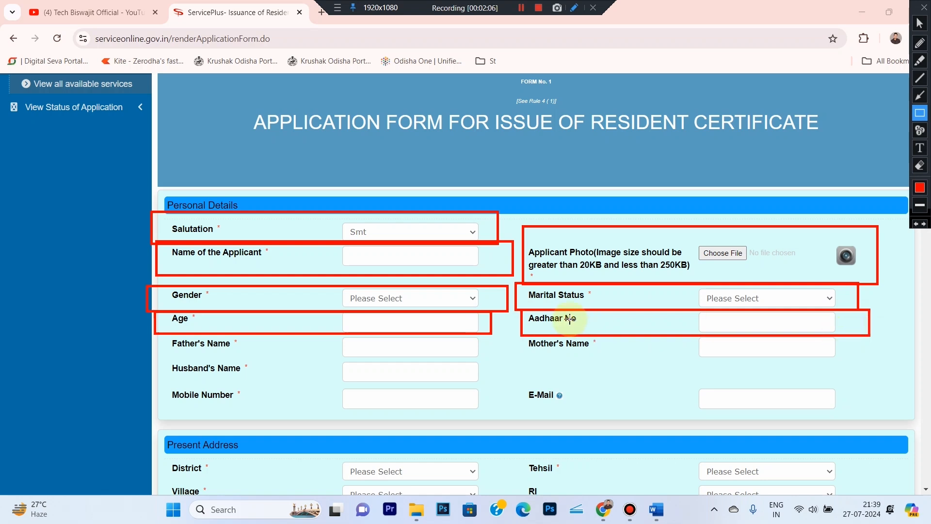
drag(592, 294, 597, 299)
drag(591, 335, 601, 347)
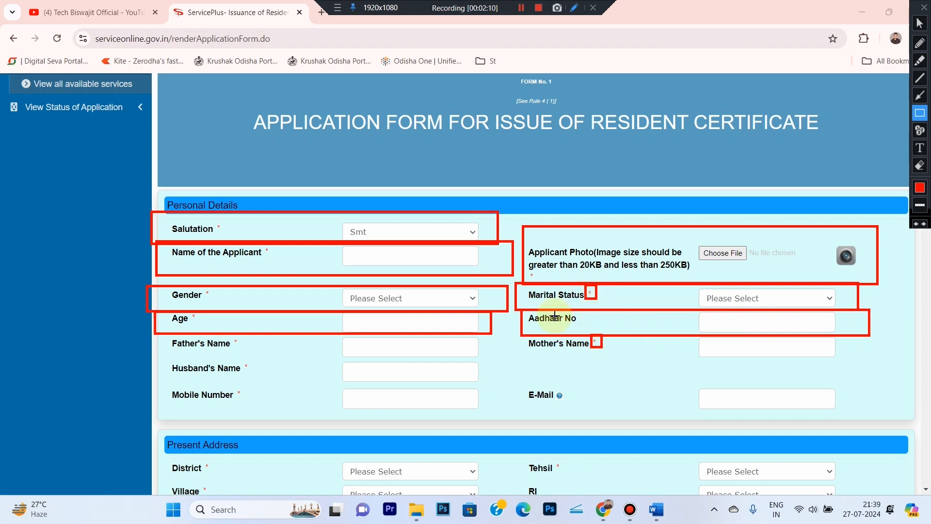
drag(263, 245, 280, 260)
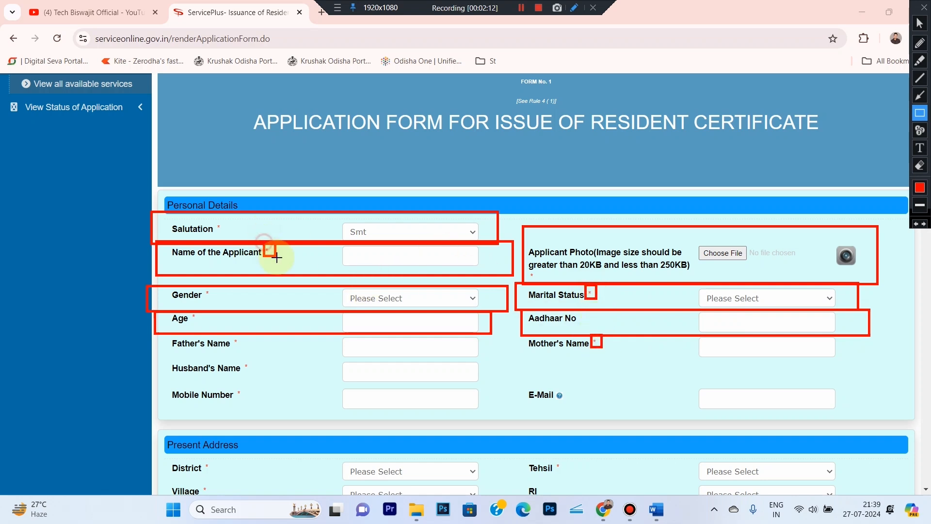
- Outline the E-Mail, Father's, Mother's, Husband's Name, Smt and Mobile Number fields in red
drag(509, 383, 598, 421)
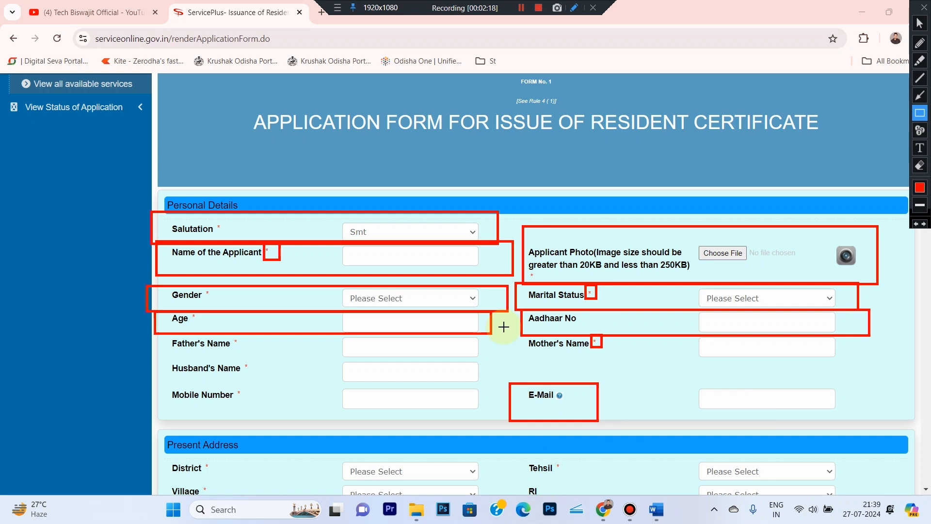
drag(150, 334, 515, 359)
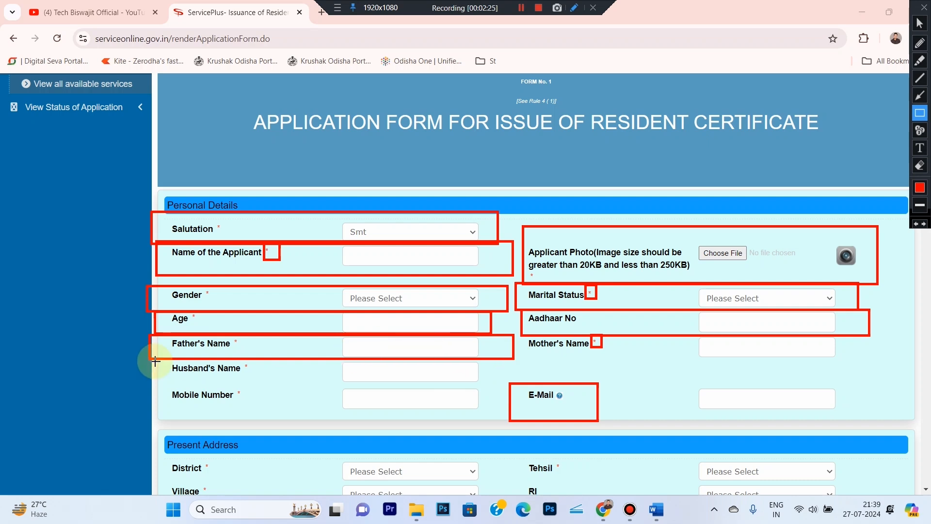
mouse_move(518, 333)
mouse_down()
mouse_move(643, 367)
mouse_move(849, 361)
mouse_up()
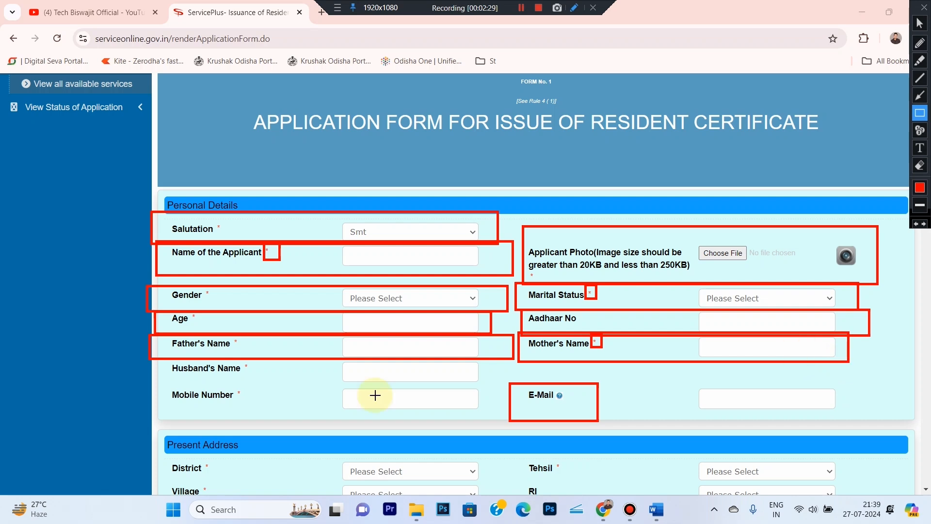
drag(160, 358, 271, 383)
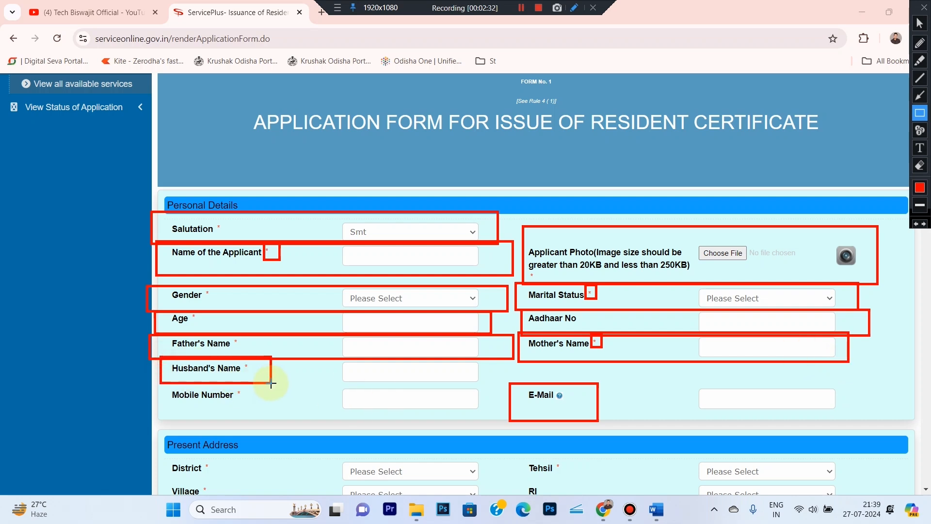
mouse_move(334, 215)
mouse_down()
mouse_move(389, 234)
mouse_move(487, 240)
mouse_up()
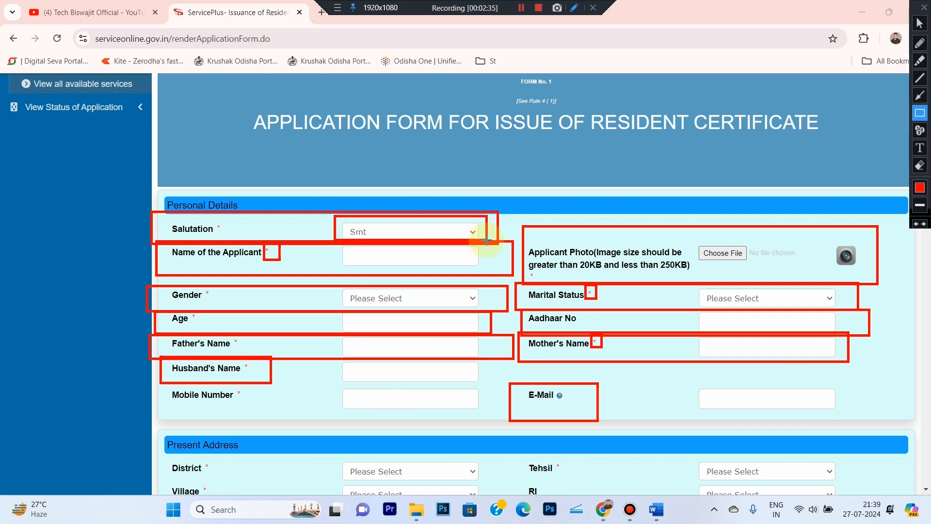
drag(311, 363, 516, 385)
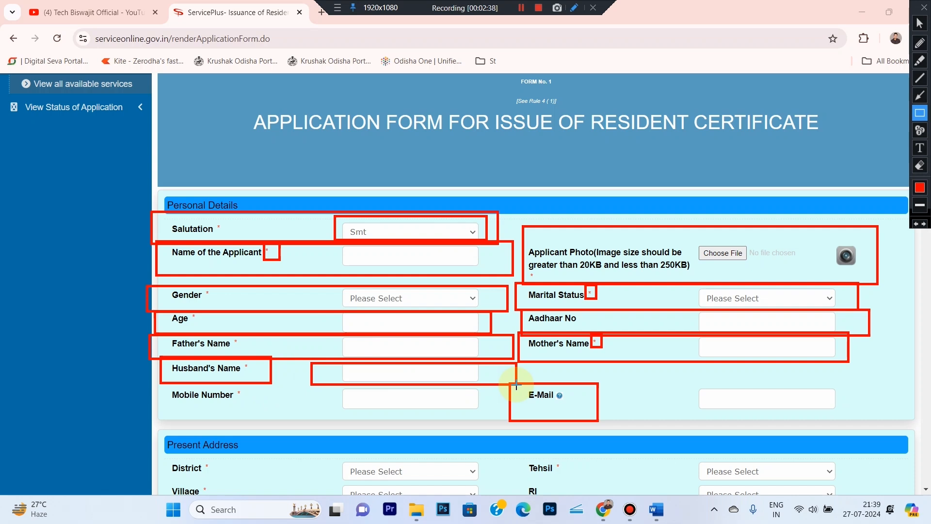
mouse_move(163, 387)
mouse_down()
mouse_move(315, 423)
mouse_move(494, 409)
mouse_move(496, 416)
mouse_up()
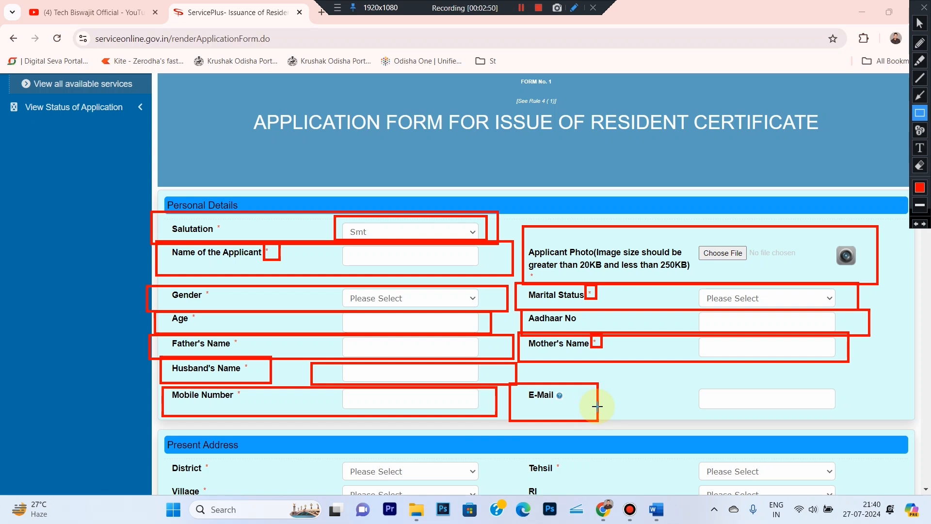
mouse_move(671, 380)
mouse_down()
mouse_move(688, 399)
mouse_move(847, 418)
mouse_up()
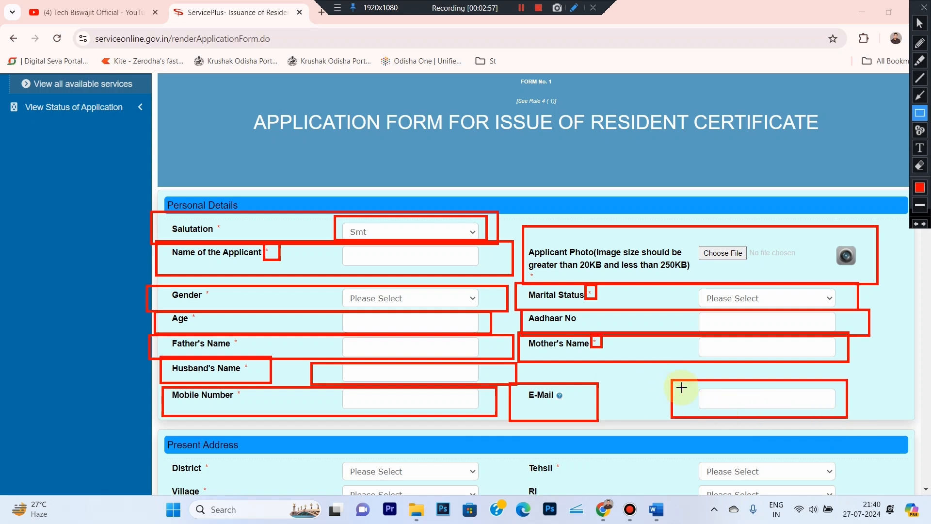
drag(665, 375, 860, 423)
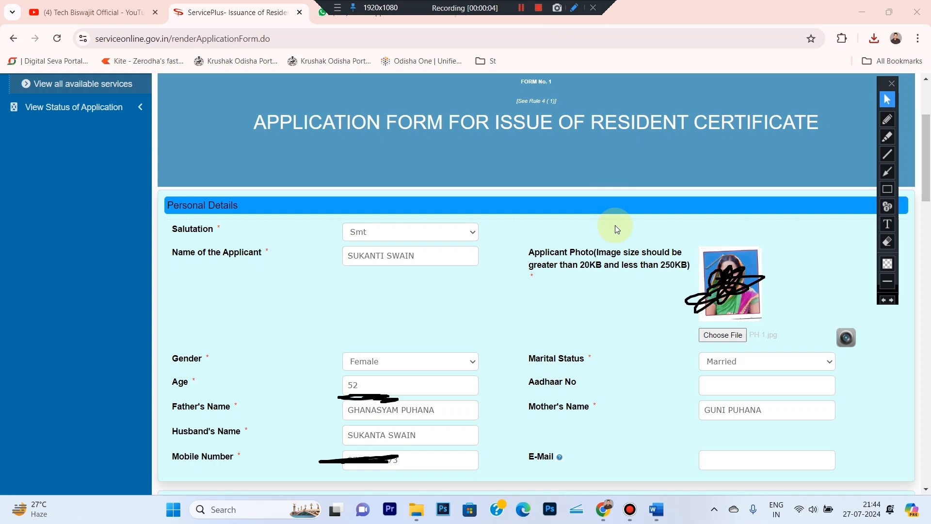
scroll(510, 81, down, 9)
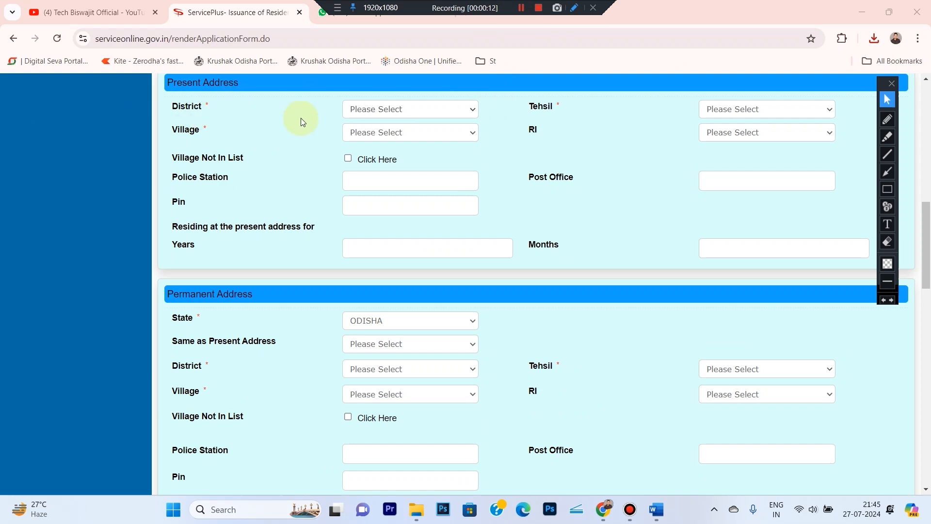
- Set the present-address District to JAGATSINGHAPUR and Tehsil to Raghunathpur
click(409, 112)
key(j)
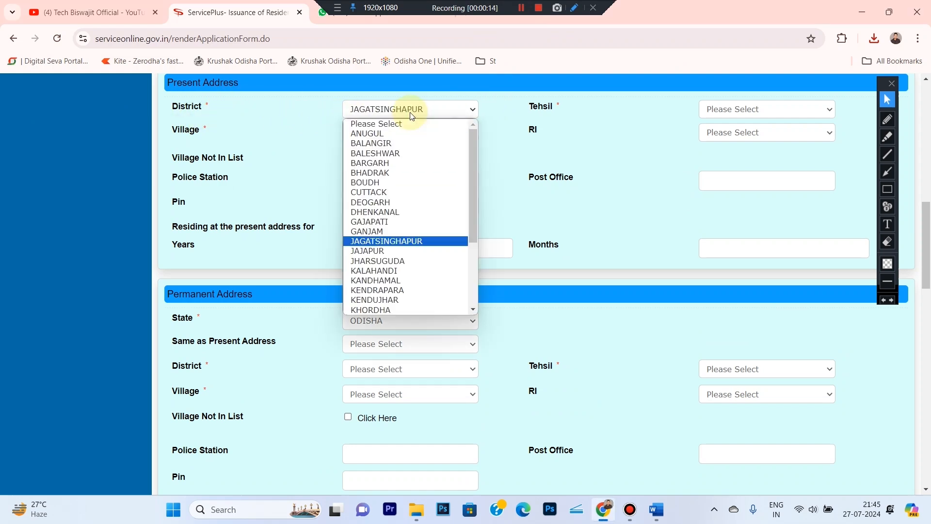
key(Return)
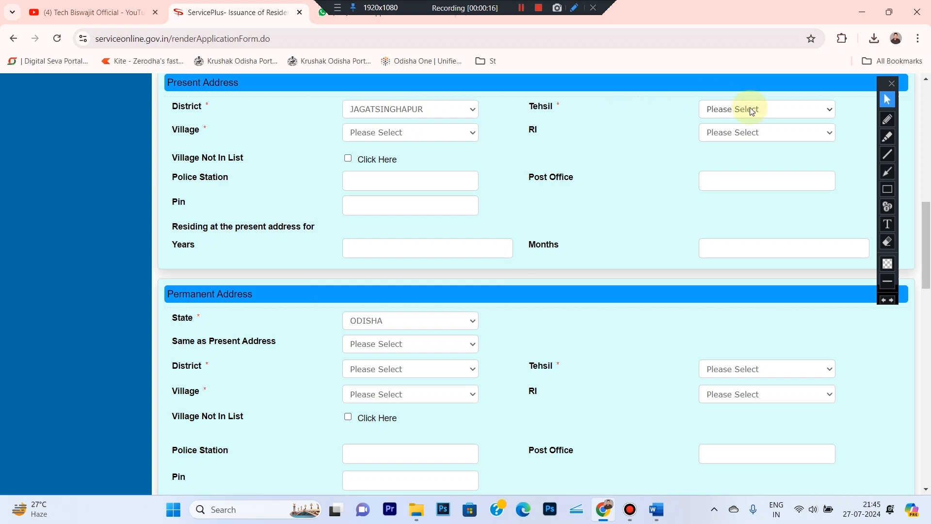
click(752, 111)
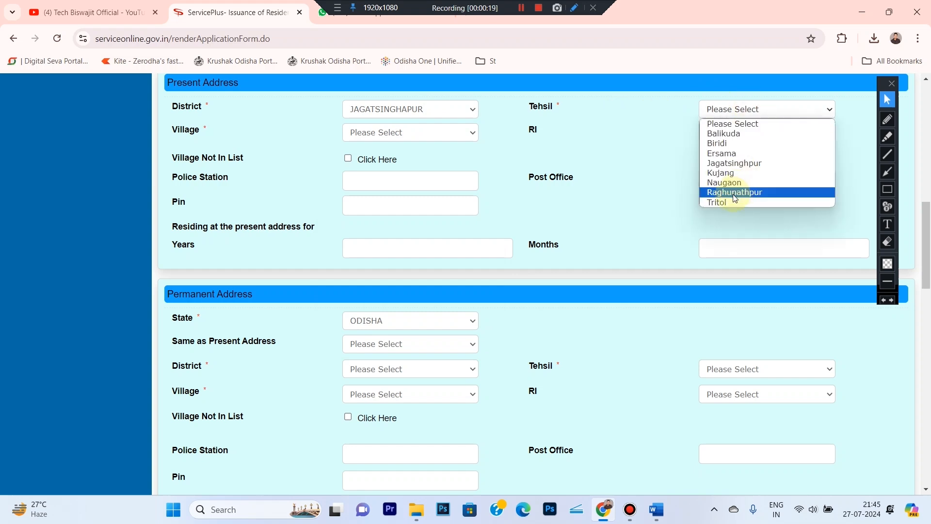
click(733, 194)
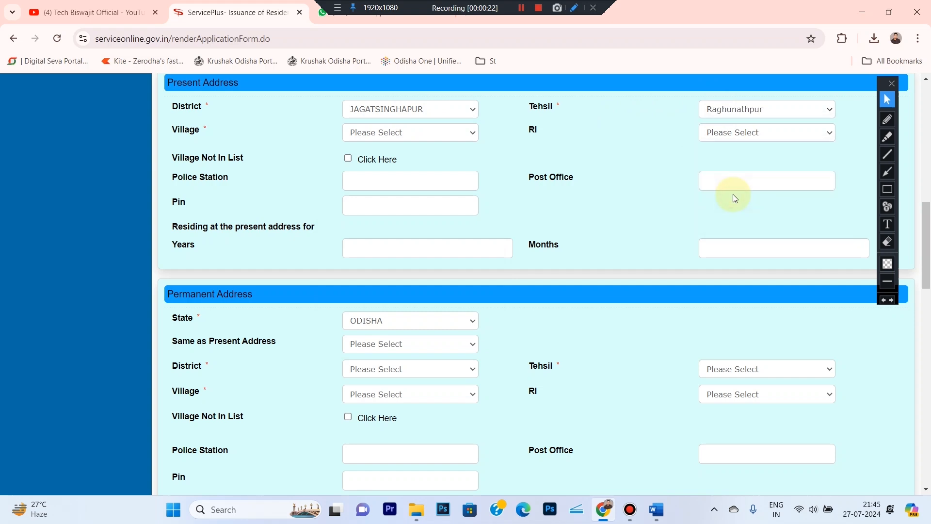
- Select Deulisahi as the Village, backing out of the village-not-in-list option
click(368, 134)
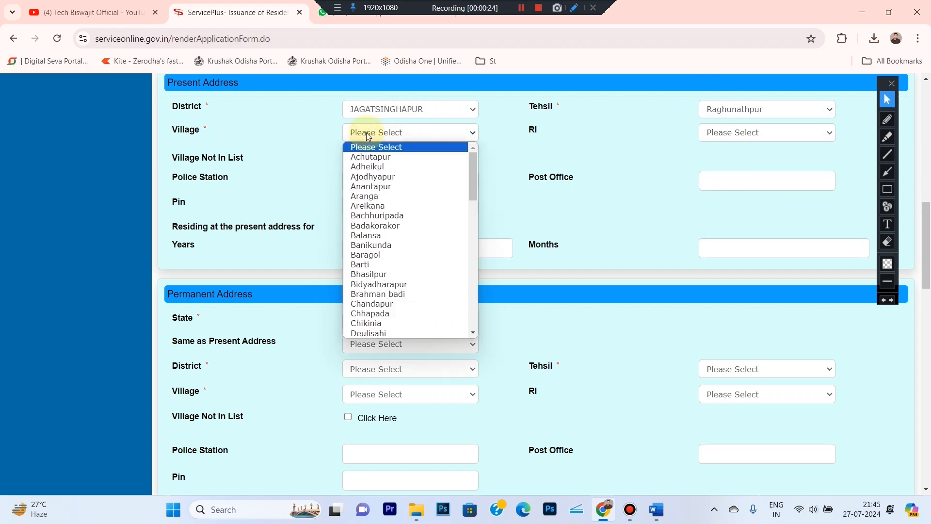
key(d)
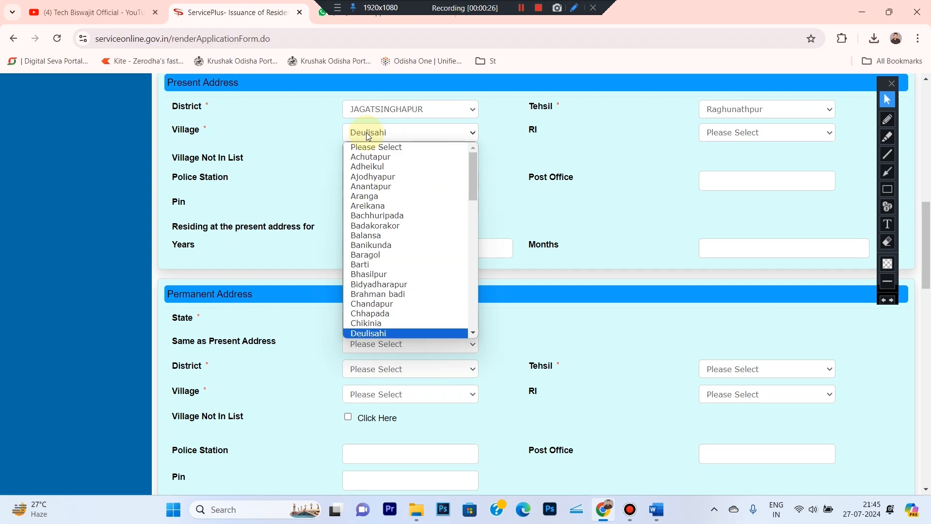
key(Return)
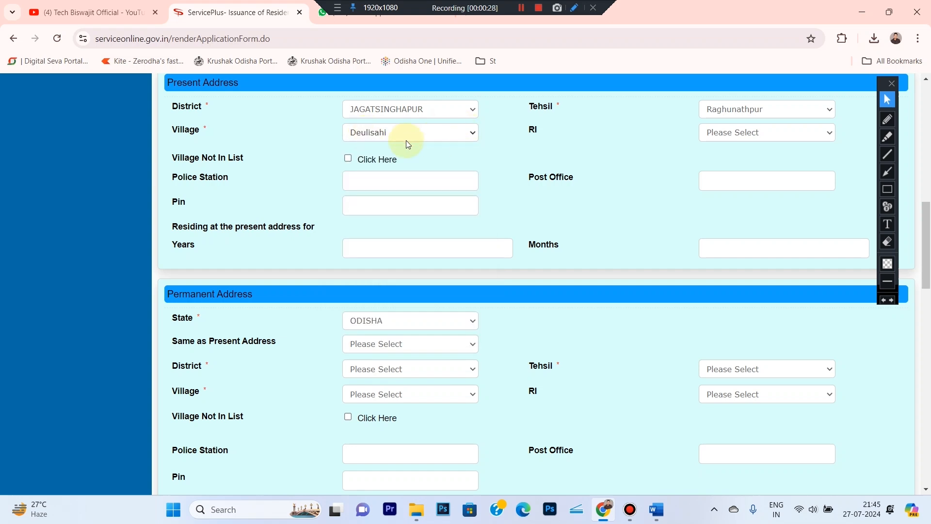
click(384, 139)
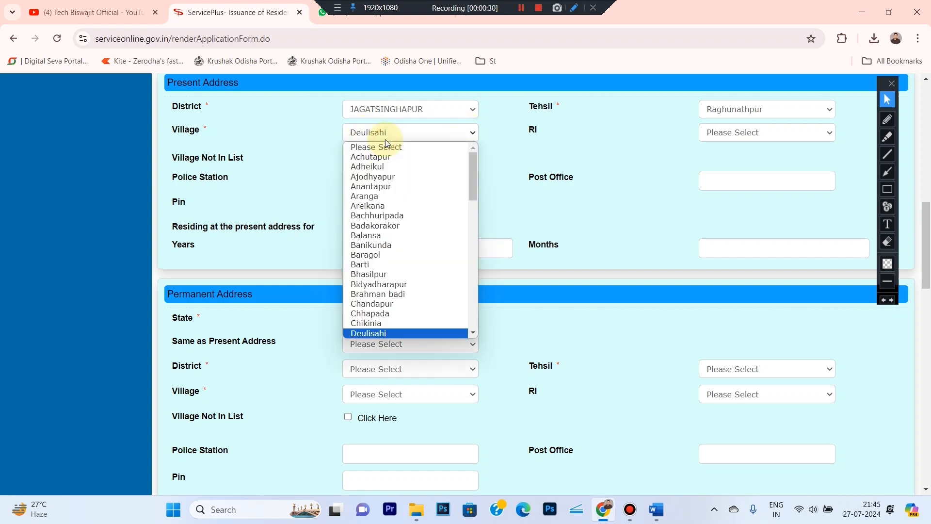
click(518, 146)
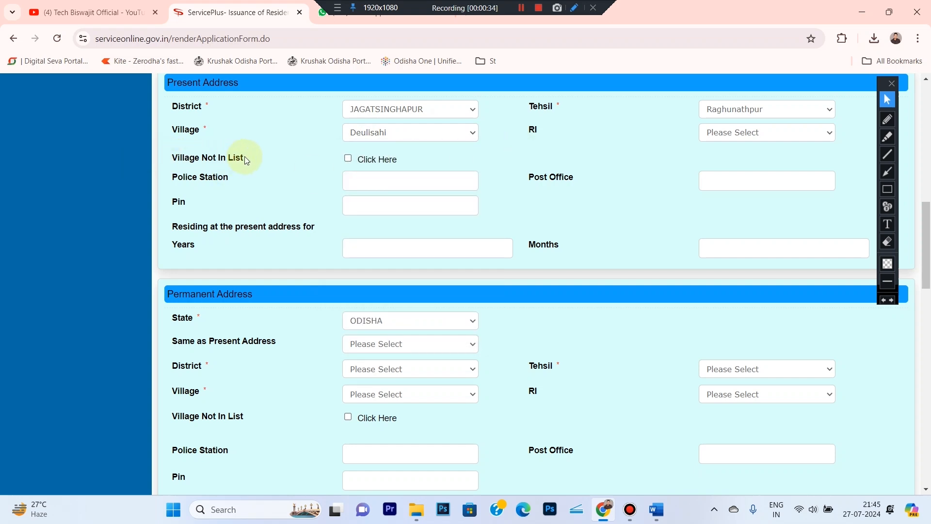
click(347, 160)
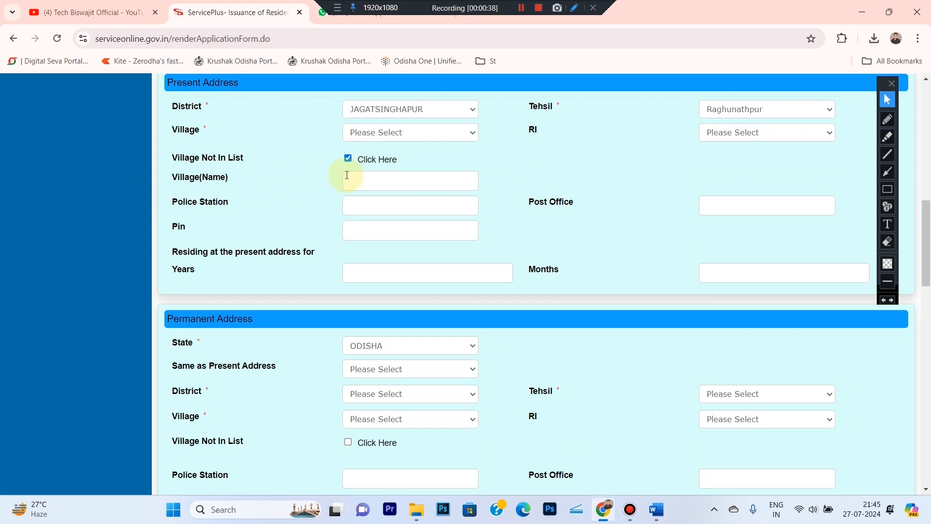
click(371, 179)
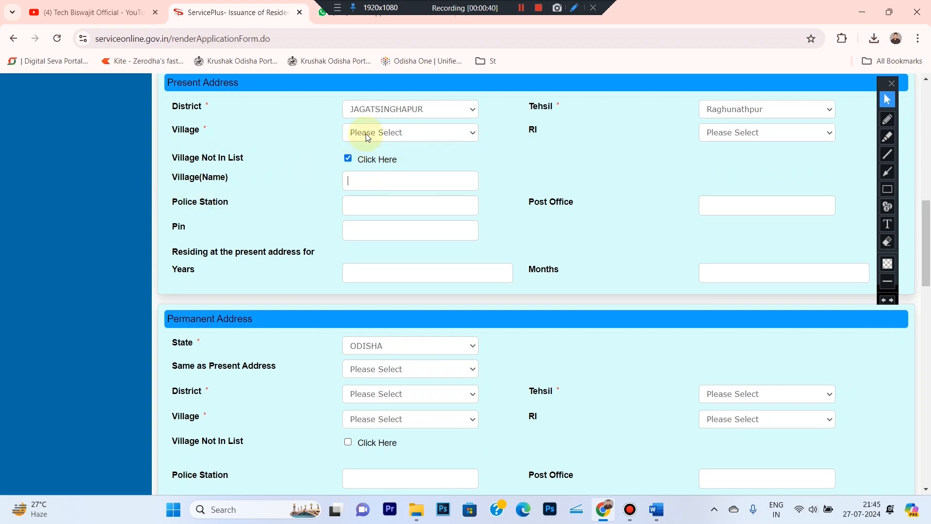
click(353, 162)
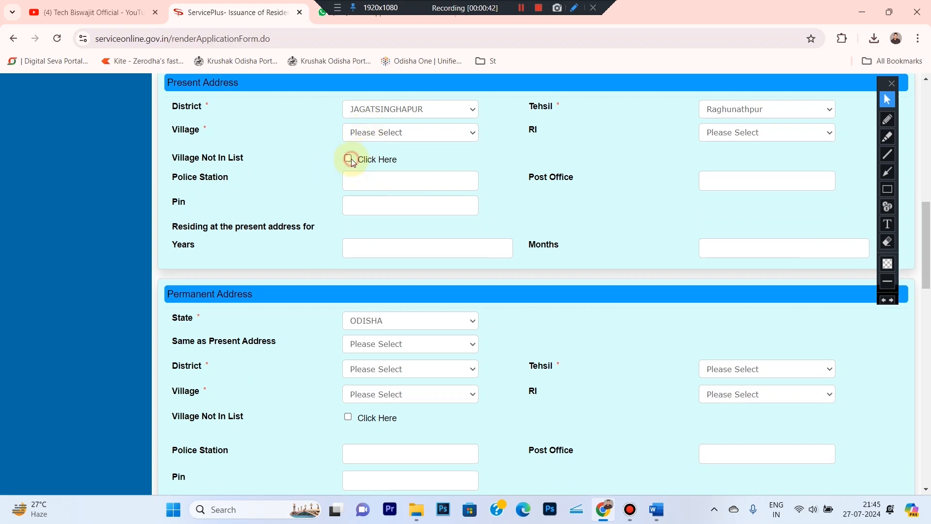
click(418, 133)
key(d)
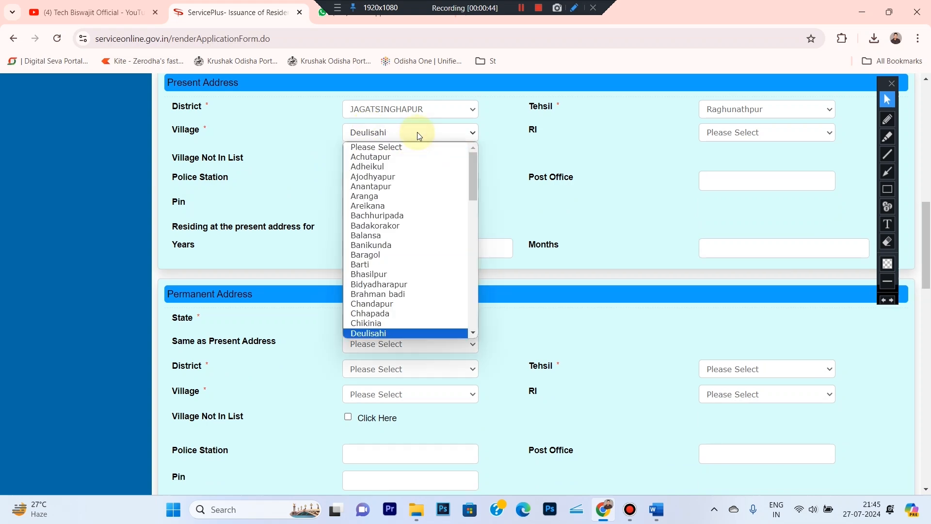
key(Return)
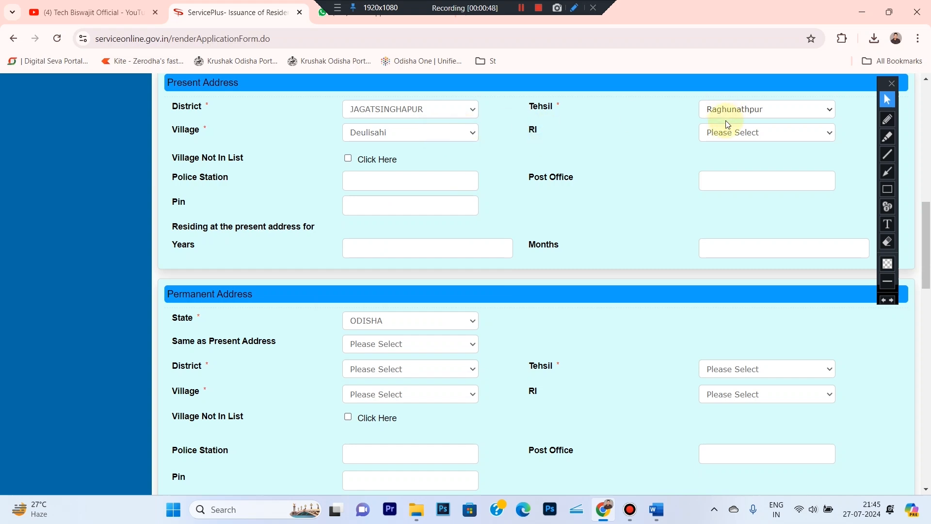
- Choose Redhua as the RI and outline the police station, residence and duration rows in red
click(718, 133)
click(719, 160)
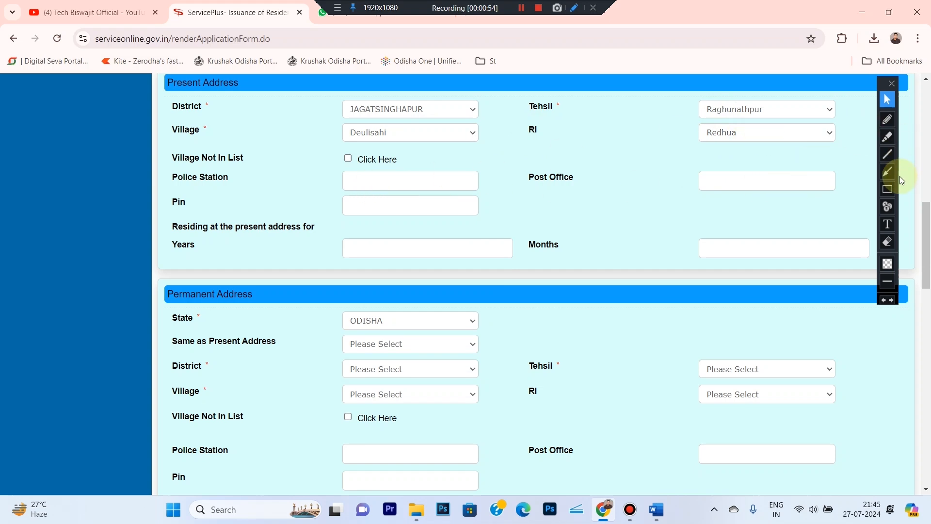
click(888, 189)
mouse_move(149, 148)
mouse_down()
mouse_move(409, 214)
mouse_move(801, 244)
mouse_up()
drag(868, 267, 876, 270)
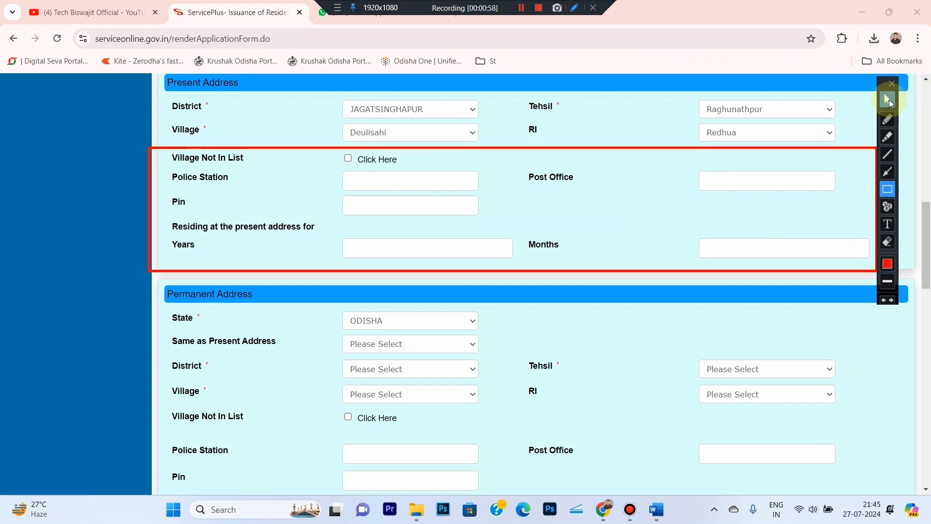
click(888, 100)
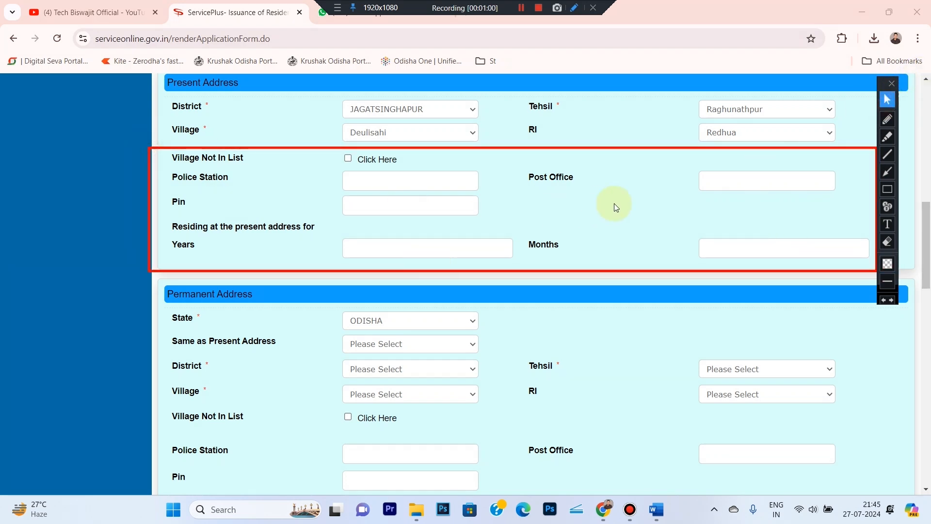
click(887, 241)
mouse_move(169, 128)
mouse_down()
mouse_move(399, 263)
mouse_move(886, 286)
mouse_up()
click(886, 99)
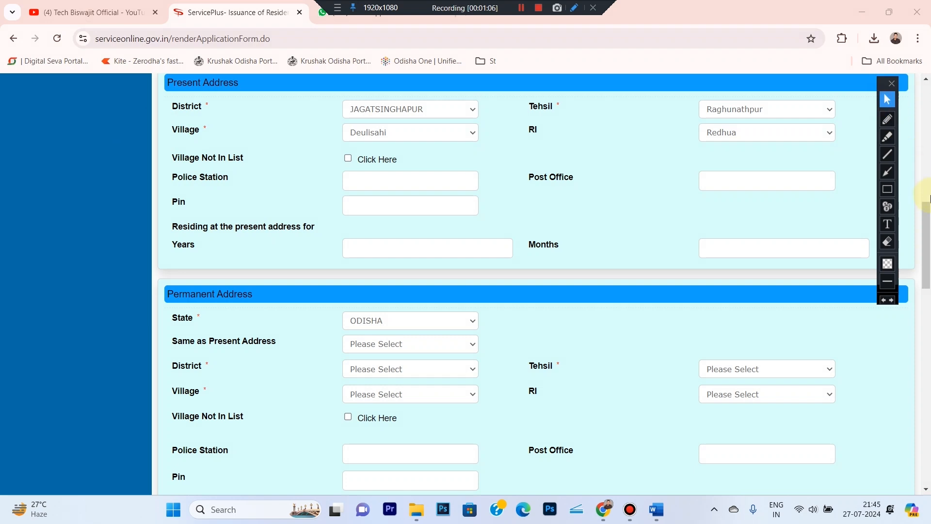
drag(928, 216, 928, 253)
click(887, 118)
mouse_move(160, 108)
mouse_down()
mouse_move(264, 118)
mouse_move(250, 133)
mouse_move(187, 143)
mouse_move(138, 137)
mouse_move(148, 116)
mouse_move(166, 114)
mouse_up()
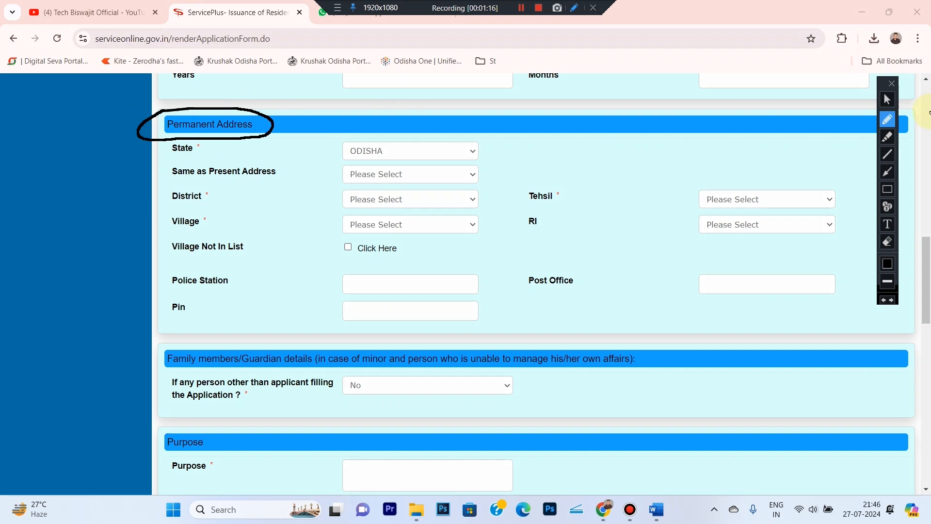
click(887, 99)
scroll(929, 227, up, 3)
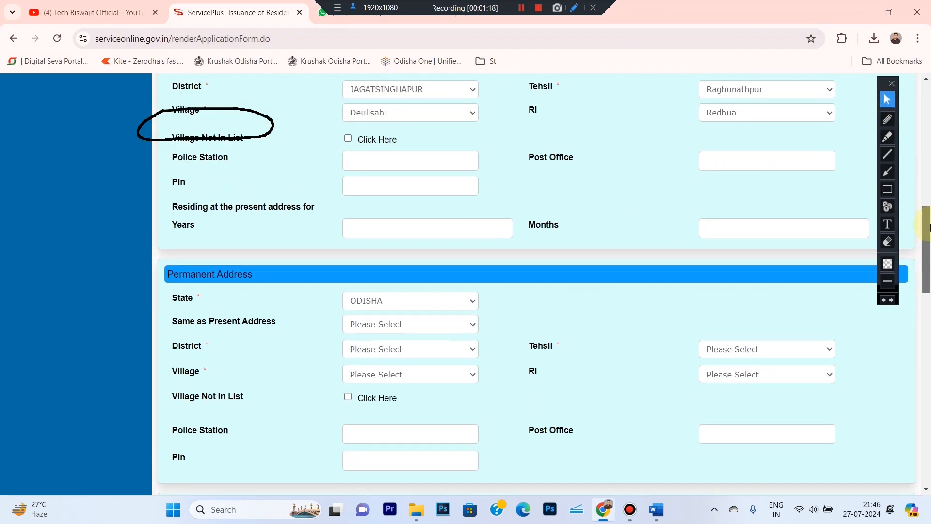
scroll(928, 227, up, 1)
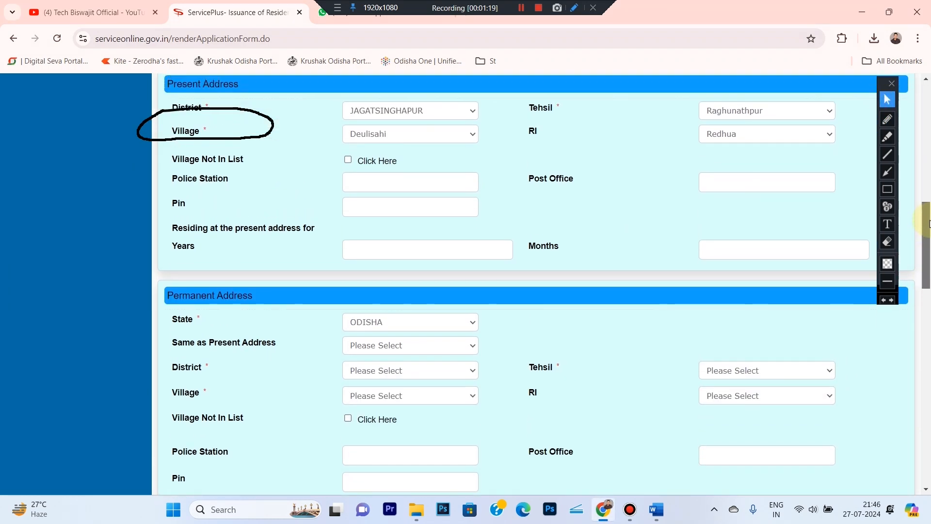
click(886, 119)
mouse_move(139, 74)
mouse_down()
mouse_move(253, 84)
mouse_move(136, 86)
mouse_move(150, 76)
mouse_up()
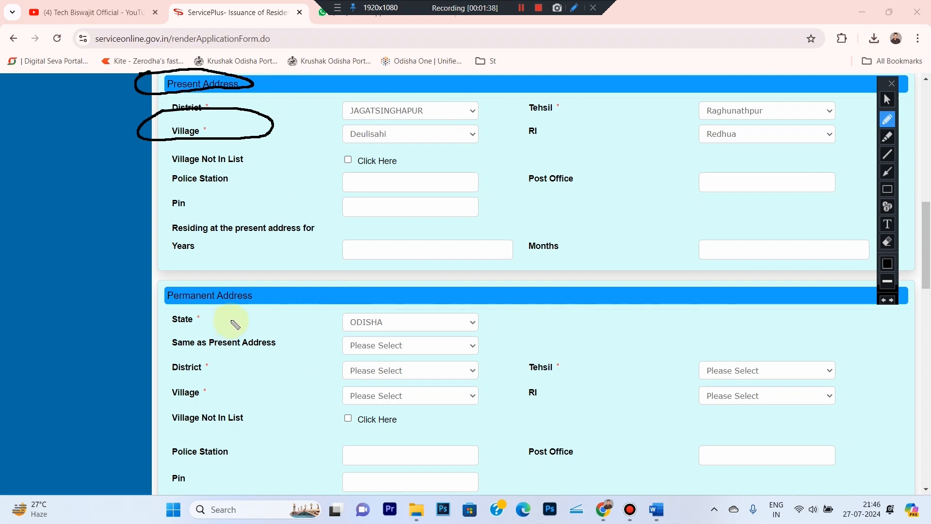
click(887, 100)
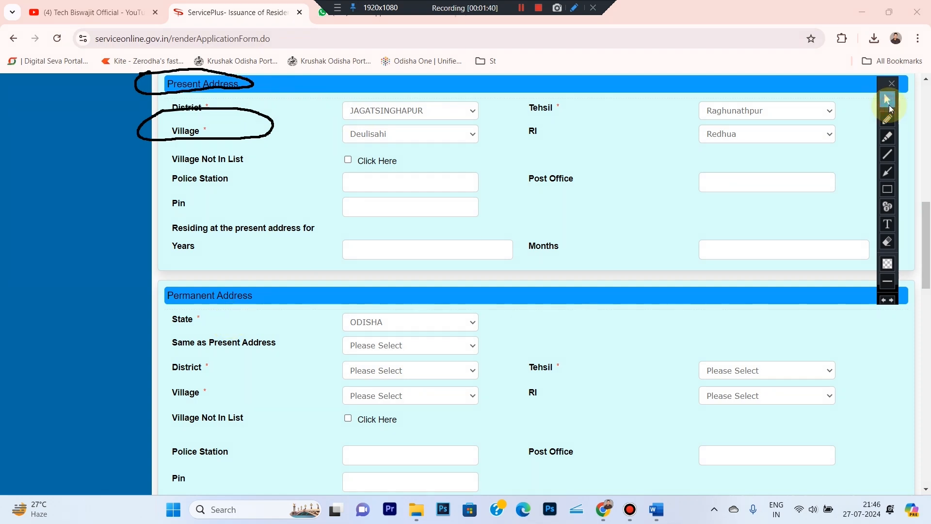
- Set Same as Present Address to Yes, clear a mark, and scroll toward Purpose
click(351, 345)
click(357, 368)
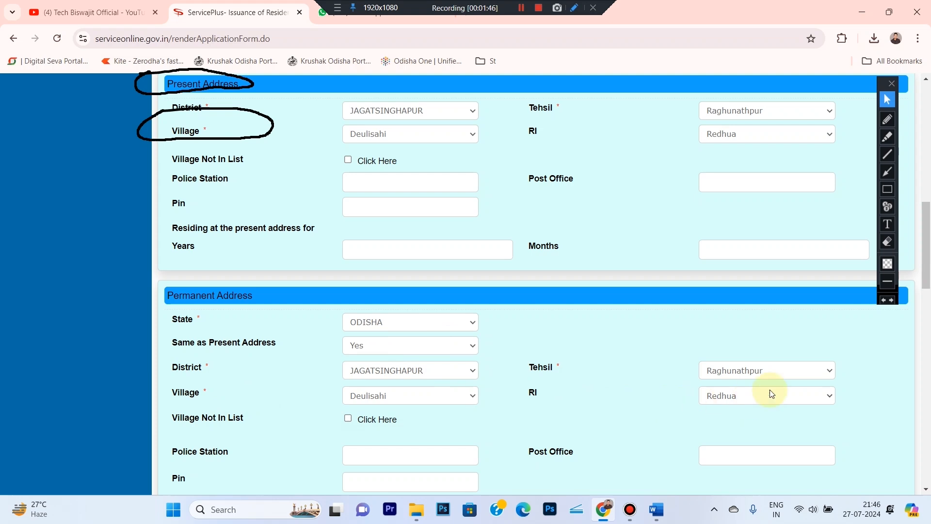
click(887, 241)
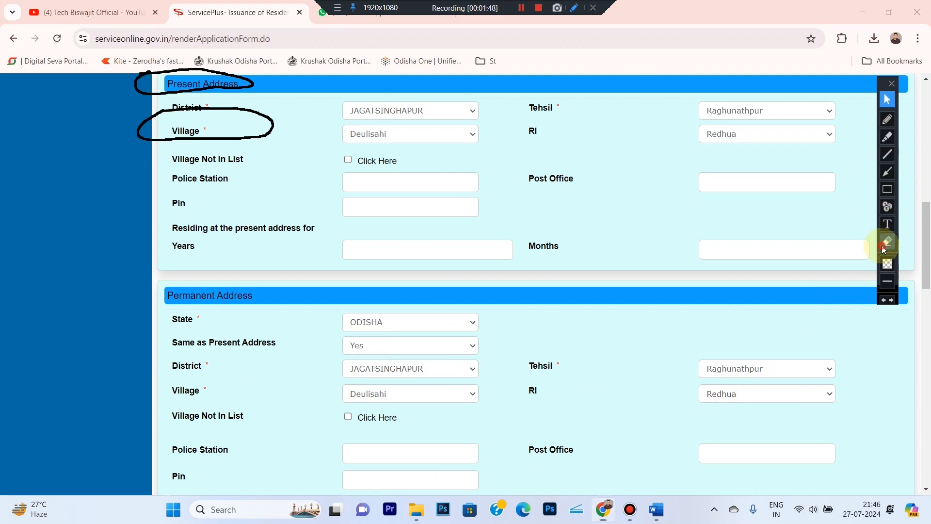
click(315, 157)
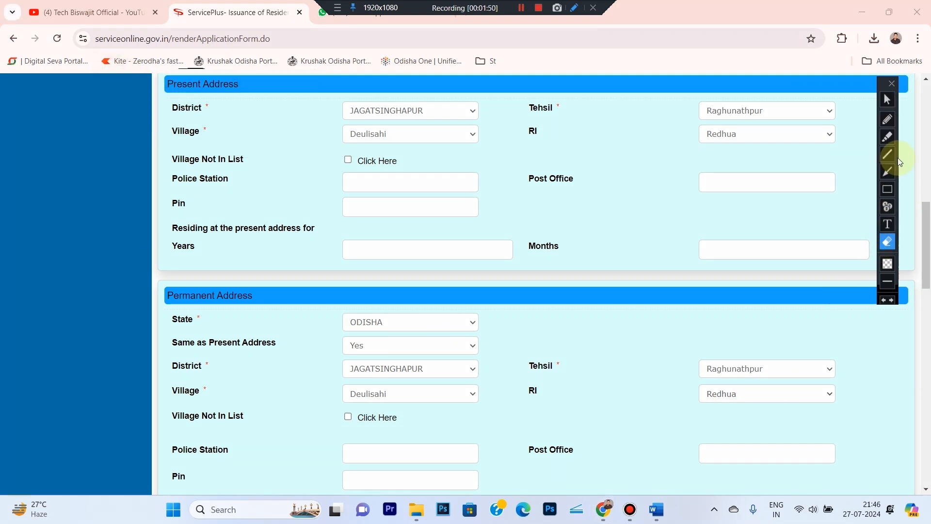
click(888, 102)
drag(924, 258, 923, 338)
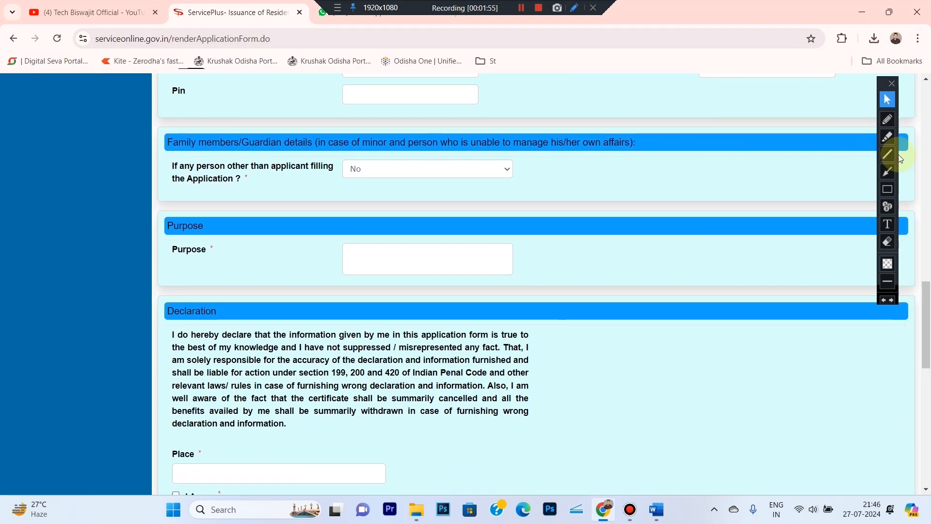
click(888, 122)
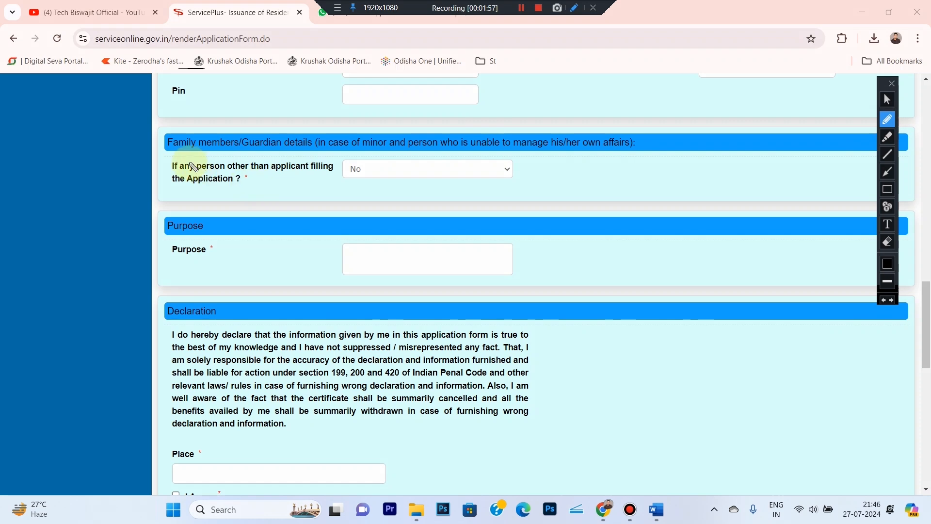
mouse_move(148, 156)
mouse_down()
mouse_move(492, 155)
mouse_move(533, 170)
mouse_move(297, 198)
mouse_move(162, 193)
mouse_move(131, 170)
mouse_move(153, 162)
mouse_up()
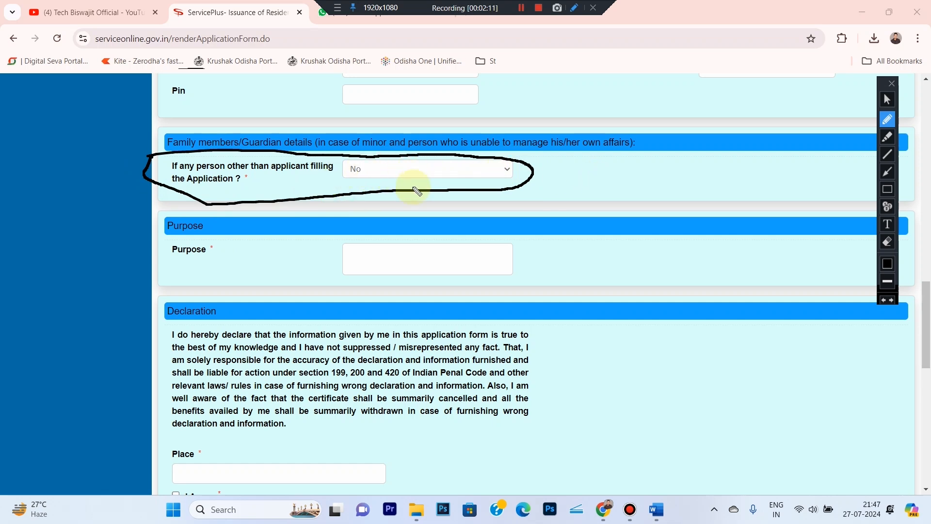
click(887, 99)
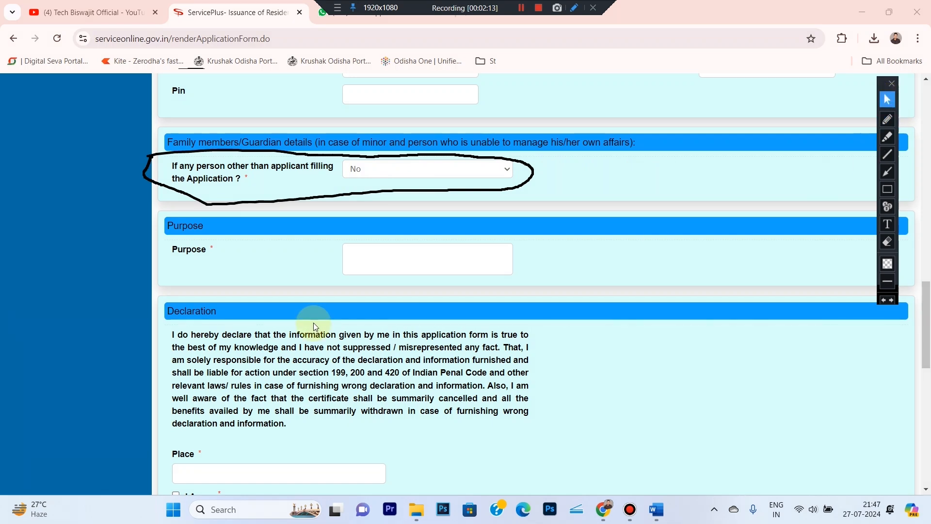
- Clear the earlier circle and enter 'Govt Help' in the Purpose field
click(887, 189)
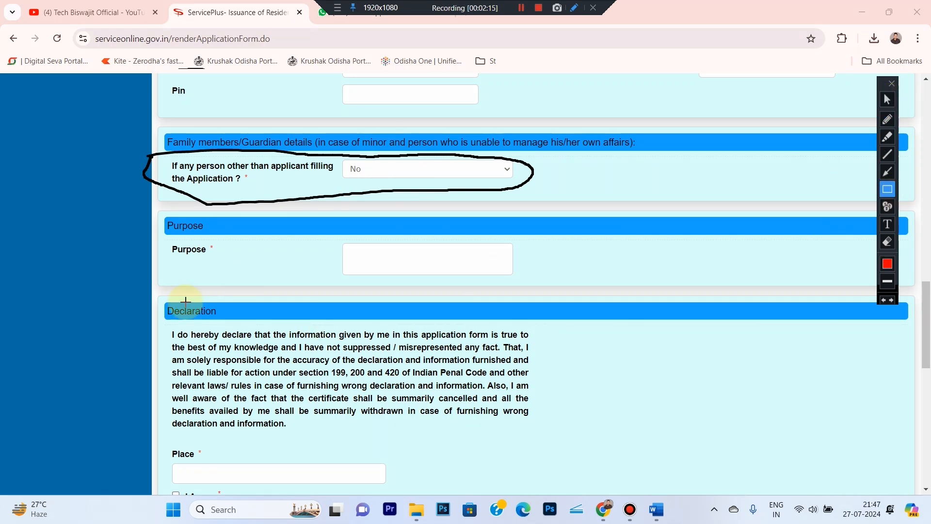
mouse_move(148, 203)
mouse_down()
mouse_move(334, 311)
mouse_move(563, 299)
mouse_up()
click(887, 99)
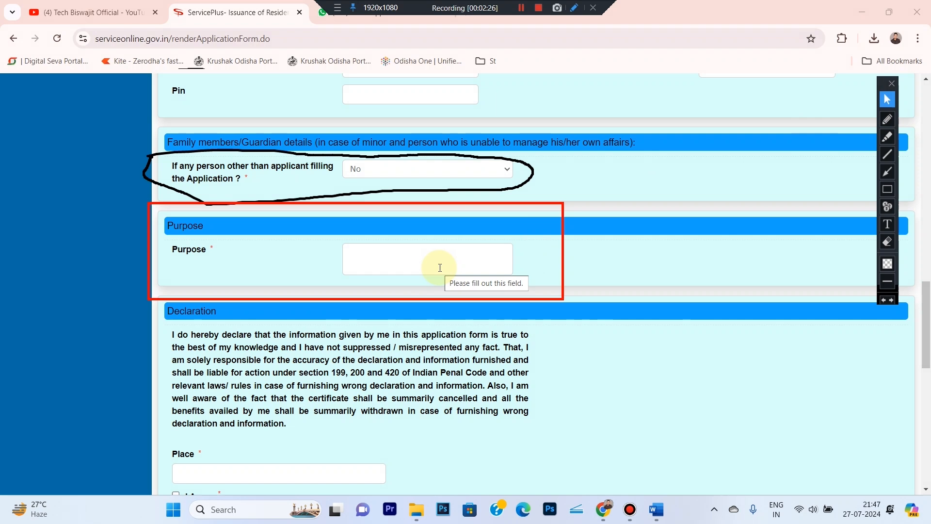
click(439, 267)
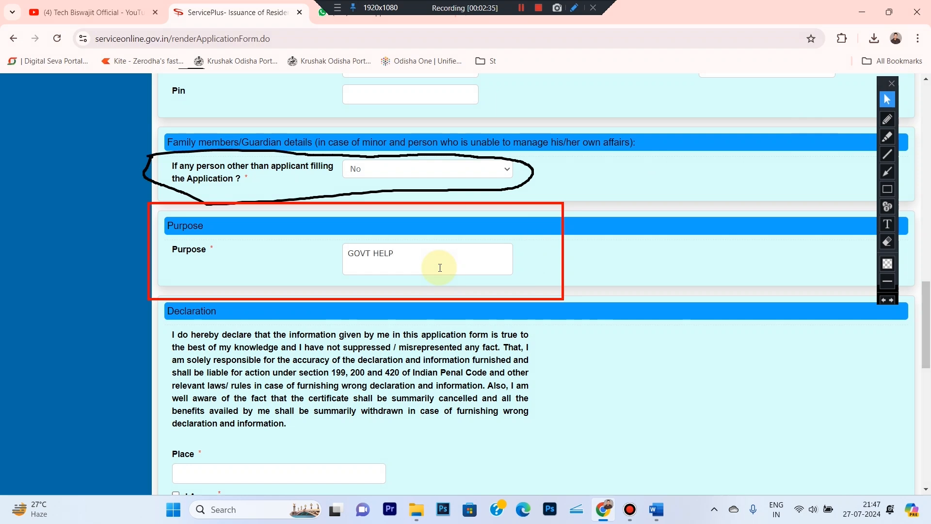
click(564, 260)
- Prefix the Purpose text so it reads 'For Govt Help'
click(891, 246)
mouse_move(145, 142)
mouse_down()
mouse_move(409, 214)
mouse_move(629, 320)
mouse_up()
click(887, 119)
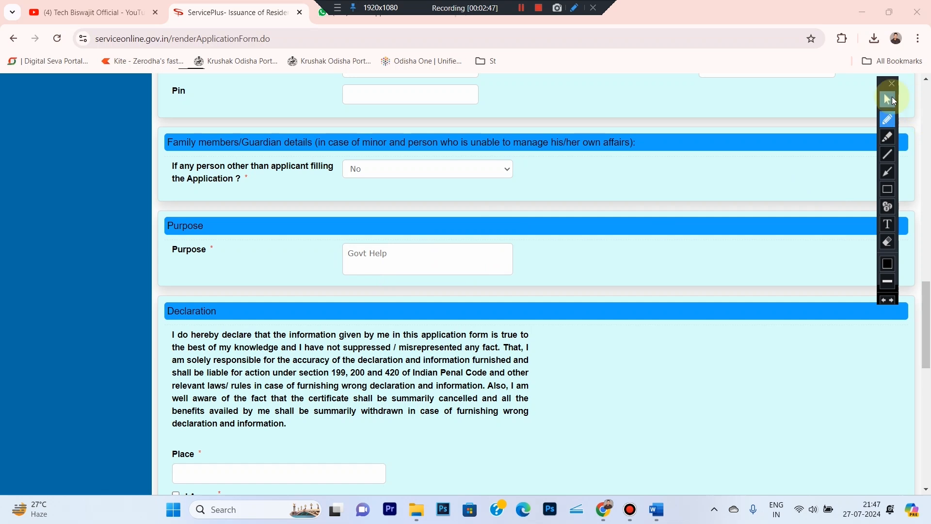
click(886, 100)
click(344, 253)
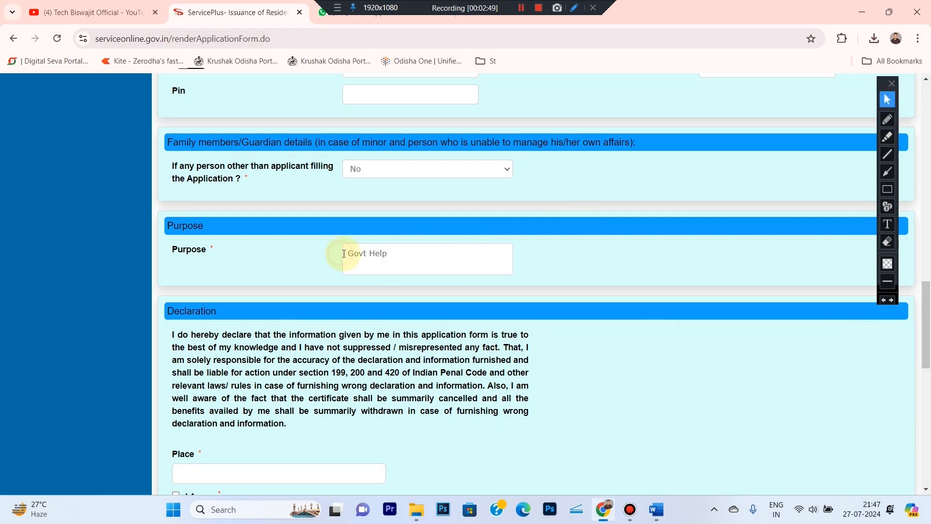
key(BackSpace)
key(BackSpace)
key(BackSpace)
text(or)
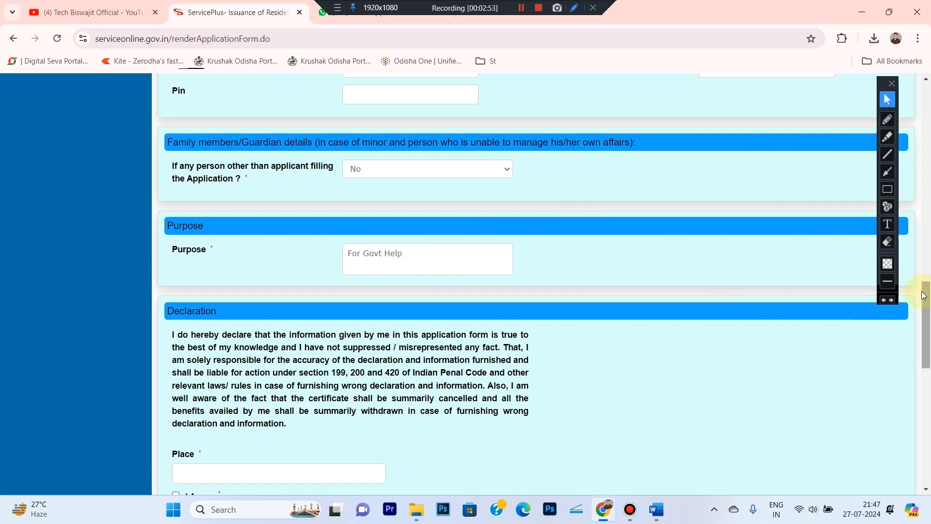
drag(924, 295, 923, 308)
click(887, 120)
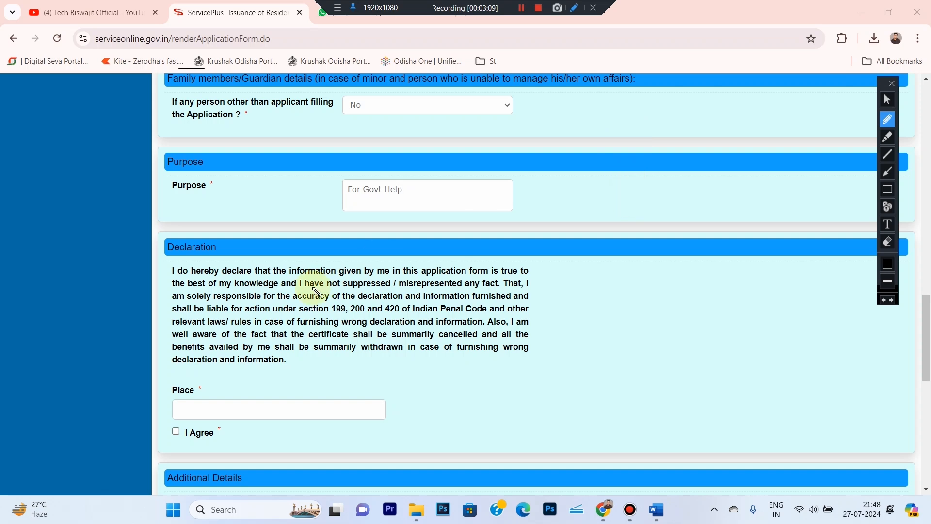
- Enter REDHUA as the declaration's Place
mouse_move(155, 382)
mouse_down()
mouse_move(394, 401)
mouse_move(208, 443)
mouse_move(135, 407)
mouse_move(156, 385)
mouse_up()
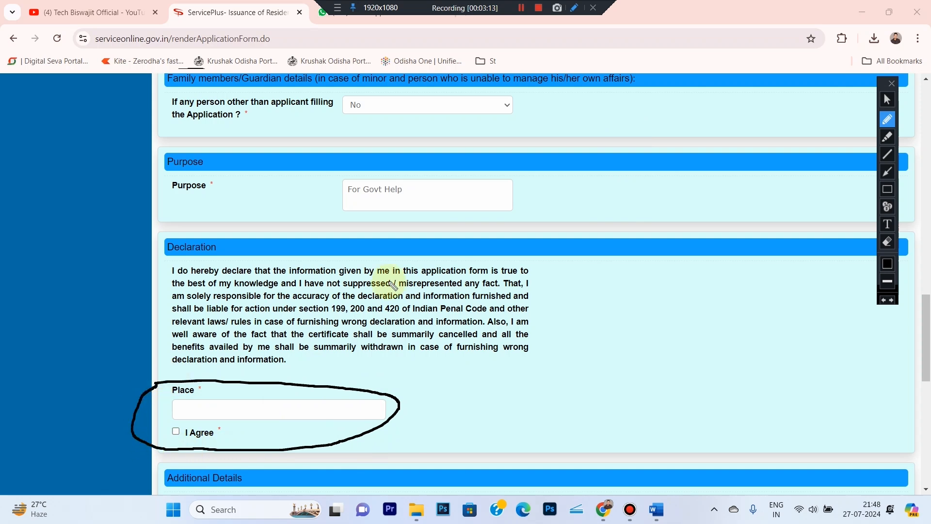
click(887, 99)
click(270, 413)
text(REDHUA)
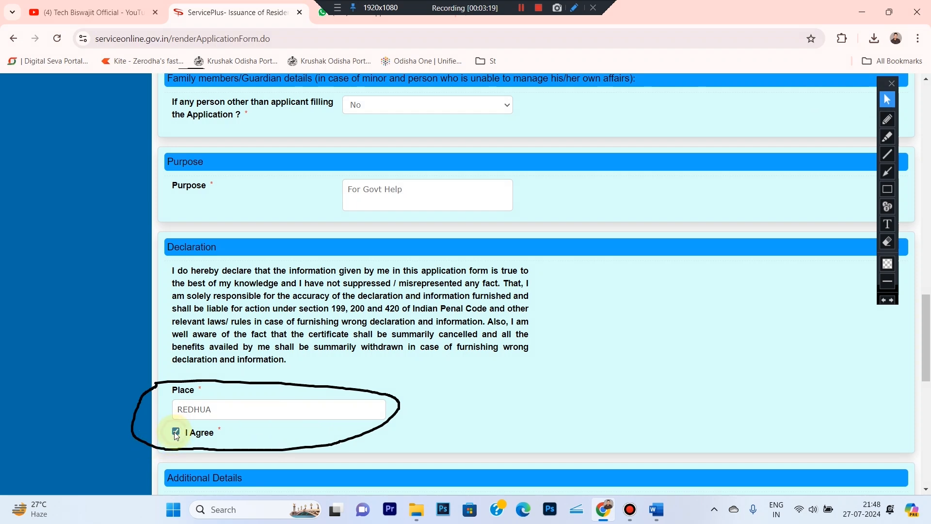
- Highlight the declaration text and scroll down to Additional Details, outlining Application Received On
drag(170, 269, 499, 367)
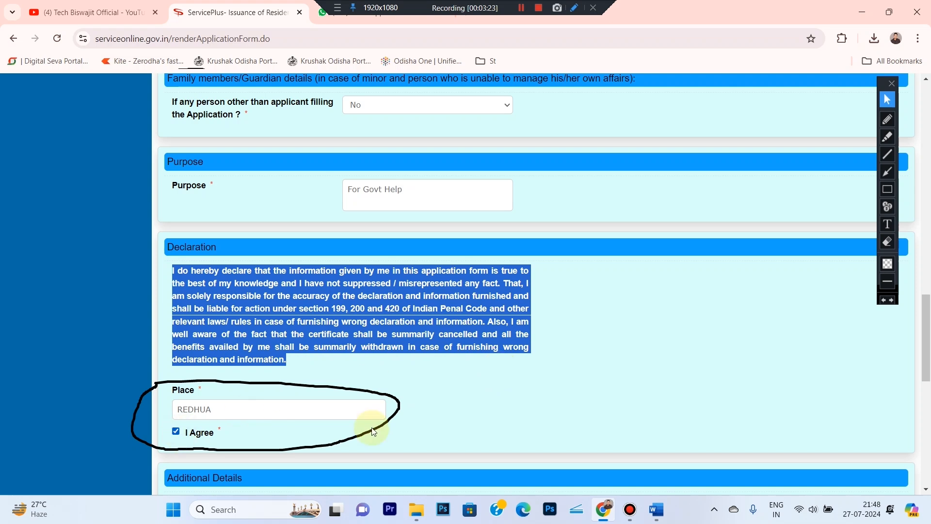
click(886, 242)
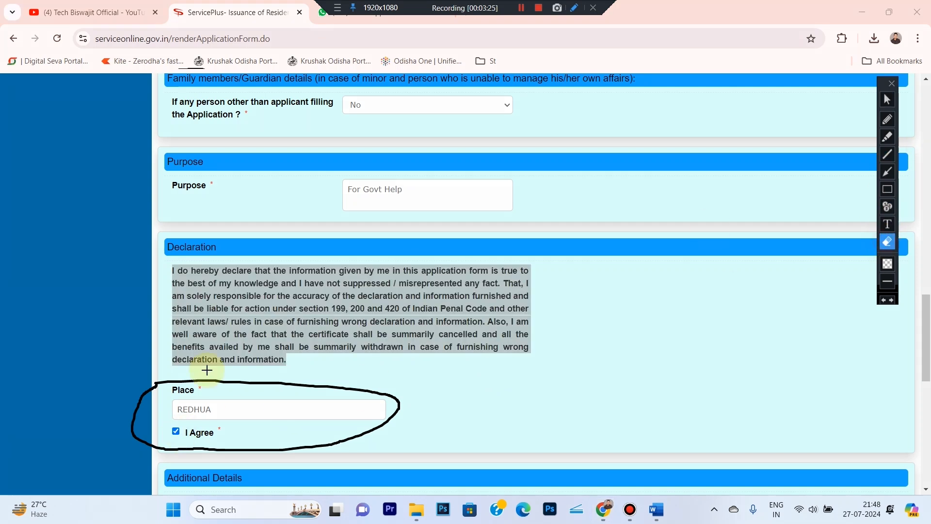
drag(112, 373, 480, 461)
click(886, 99)
drag(926, 329, 922, 405)
click(887, 189)
mouse_move(160, 285)
mouse_down()
mouse_move(426, 329)
mouse_move(647, 328)
mouse_up()
click(887, 100)
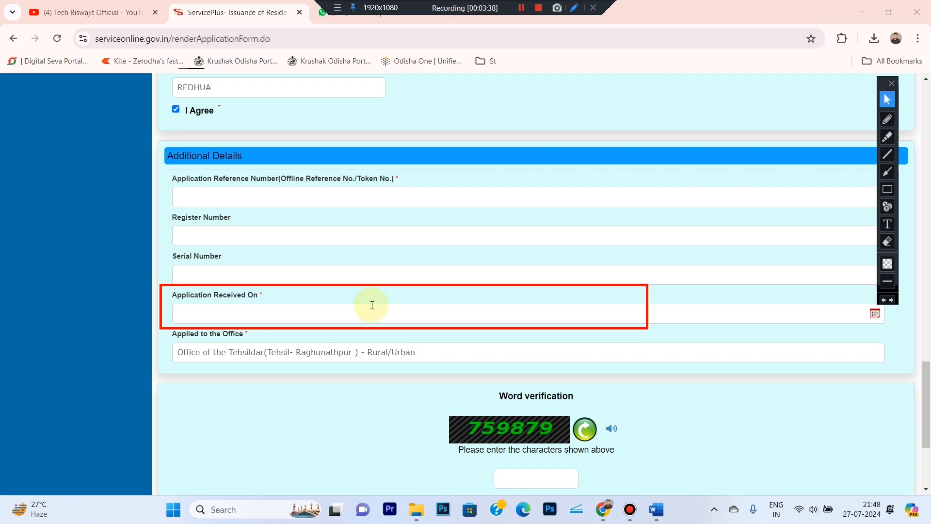
- Set Application Received On to 01/07/2024 and box the word-verification area
click(228, 312)
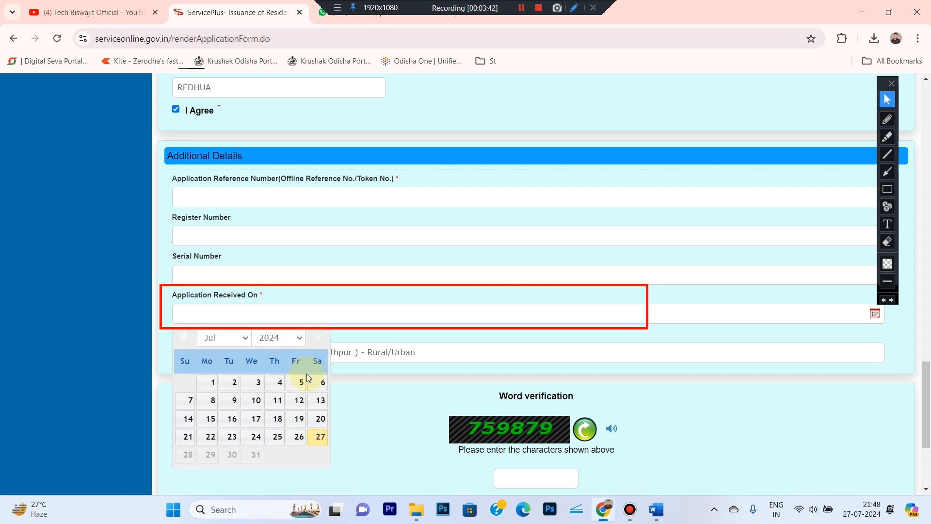
click(213, 382)
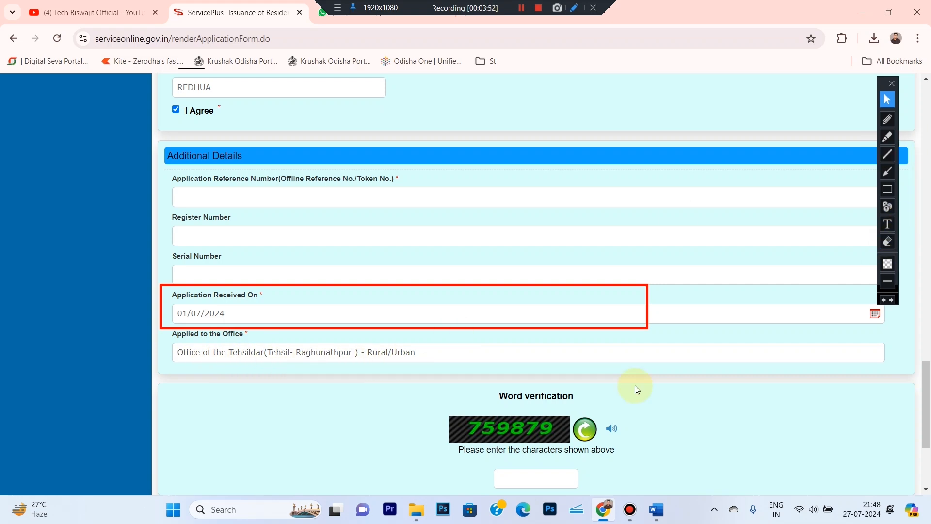
click(887, 190)
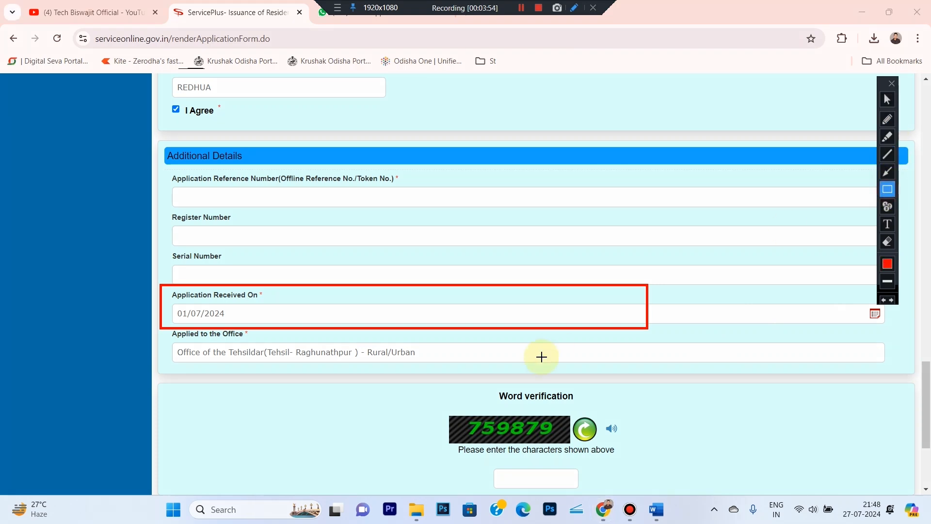
drag(433, 400, 642, 457)
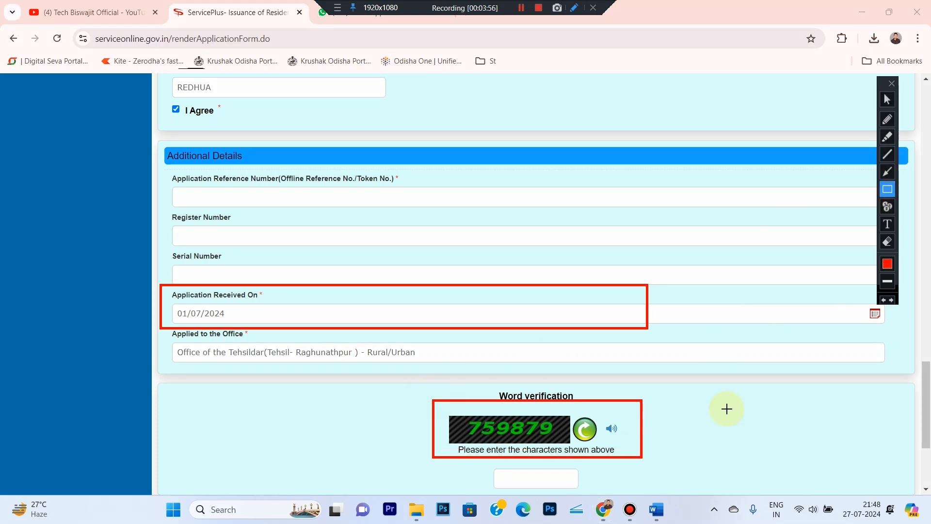
click(887, 100)
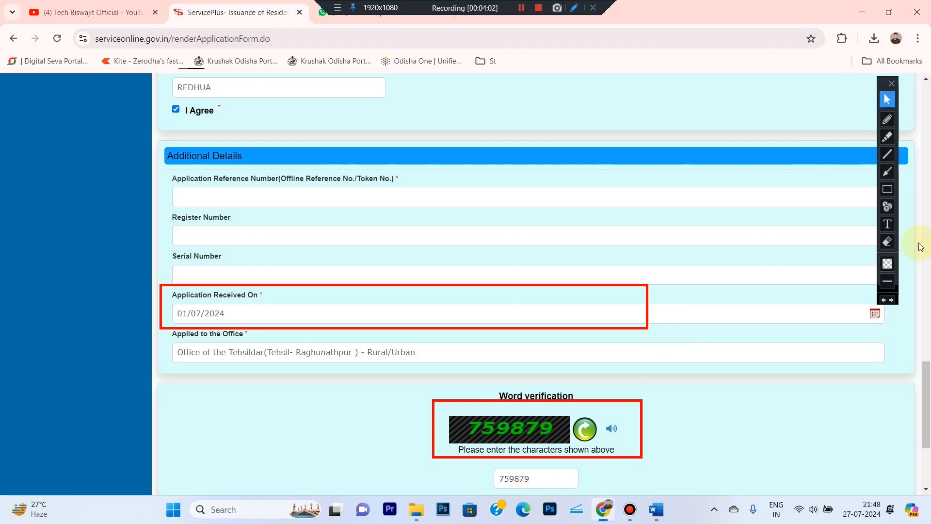
- Enter the word-verification characters and scroll down to the form buttons
click(887, 241)
drag(146, 261, 783, 499)
click(887, 99)
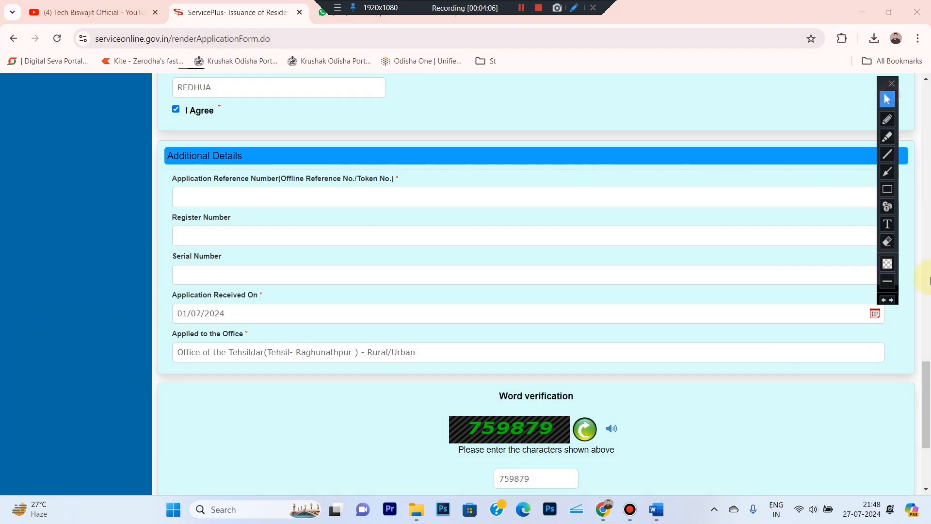
scroll(926, 427, down, 3)
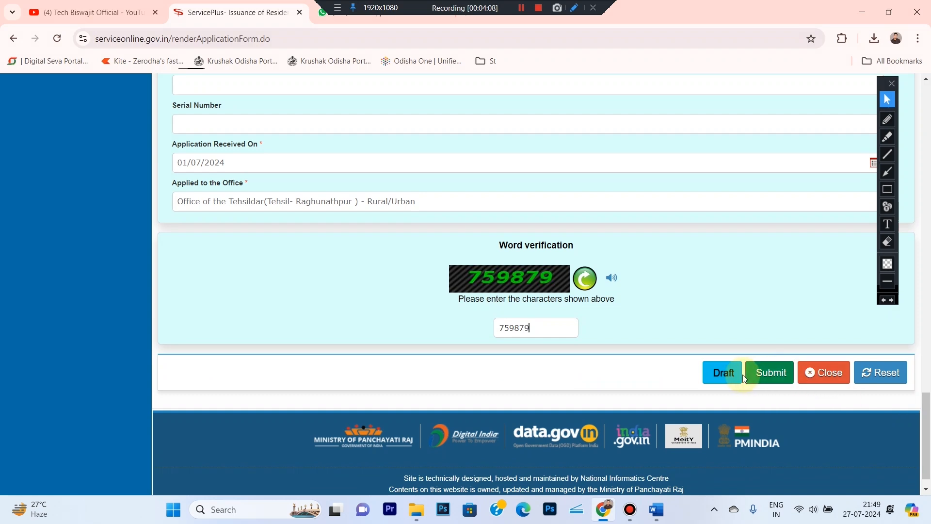
click(887, 189)
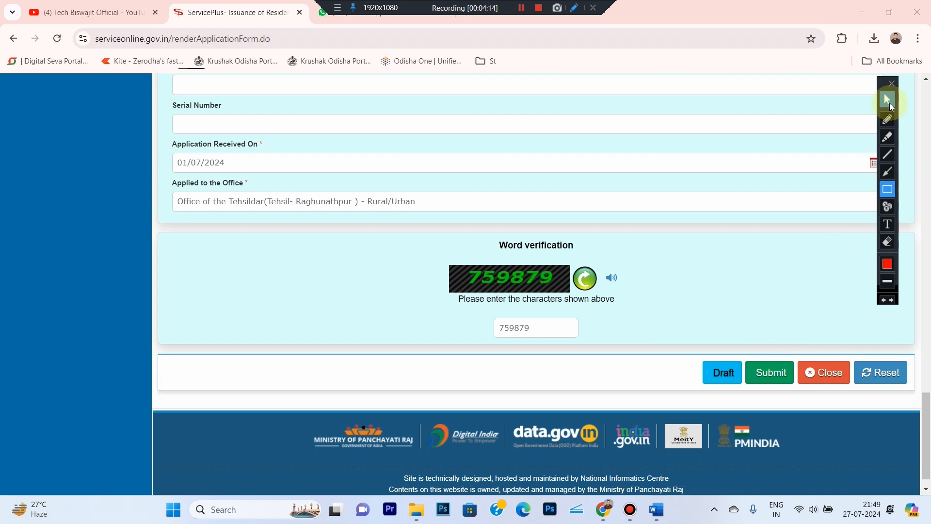
click(887, 99)
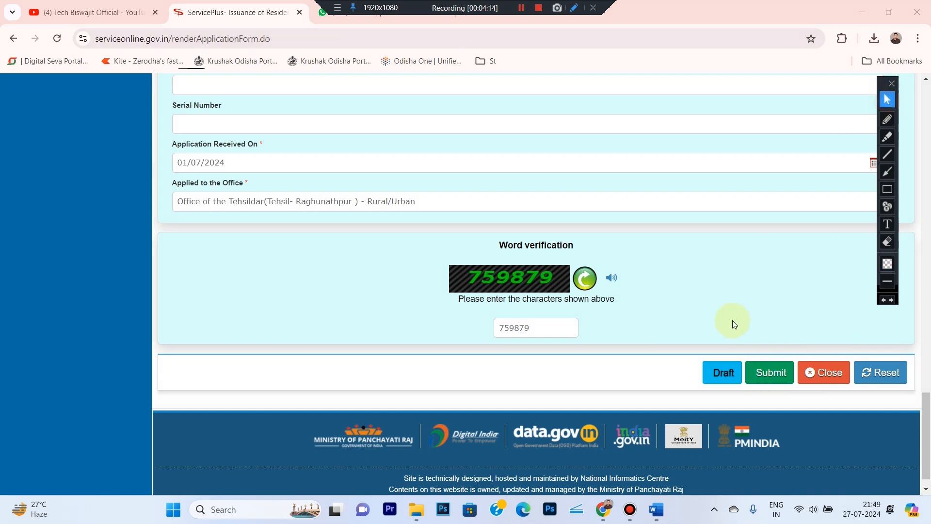
- Save the application as a draft, copy the draft reference number, and dismiss the alert
click(705, 383)
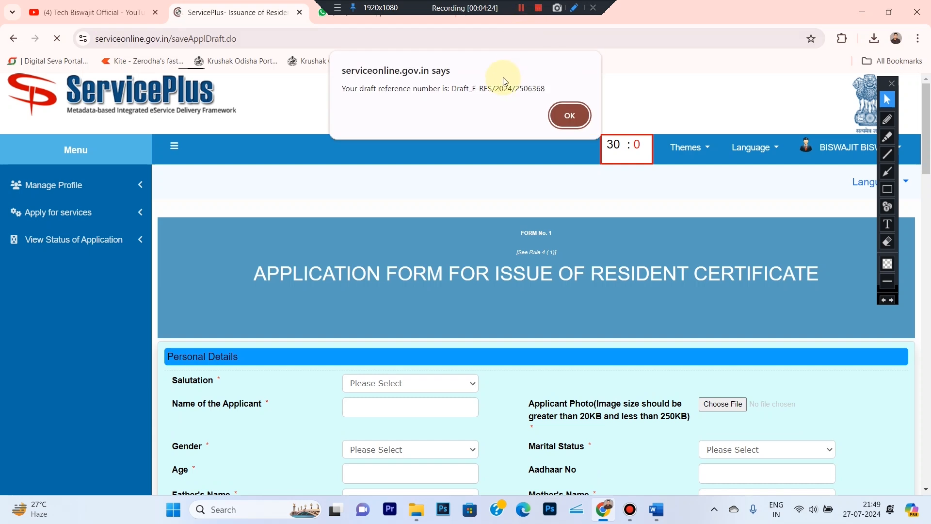
click(887, 190)
mouse_move(339, 59)
mouse_down()
mouse_move(539, 120)
mouse_move(575, 120)
mouse_move(575, 100)
mouse_up()
click(888, 99)
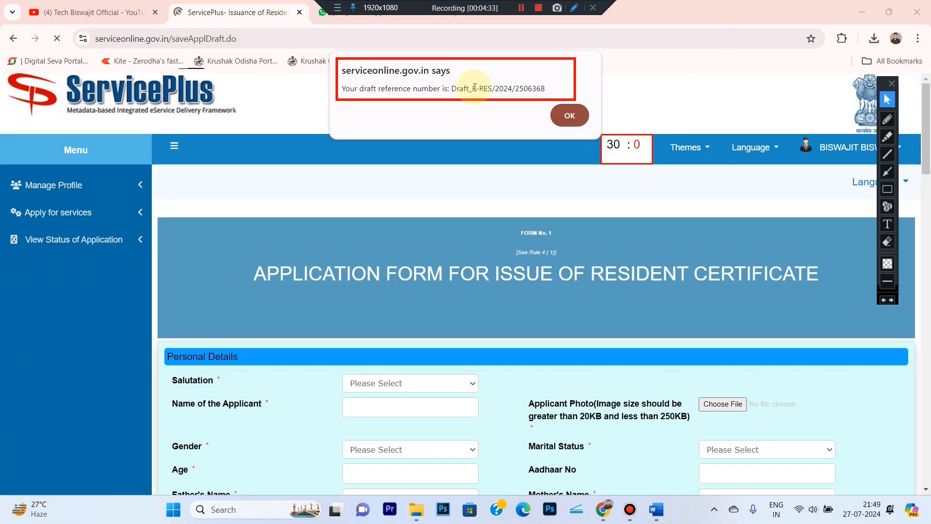
drag(473, 88, 508, 88)
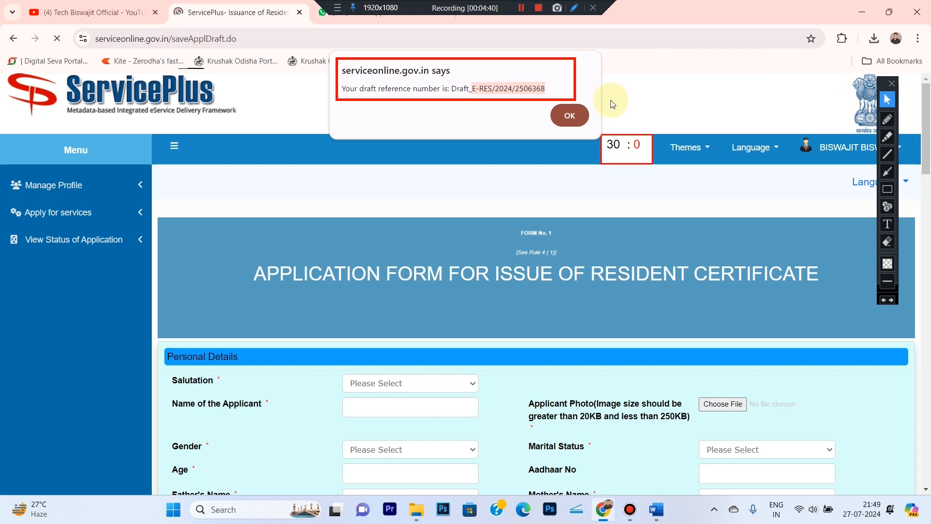
click(562, 117)
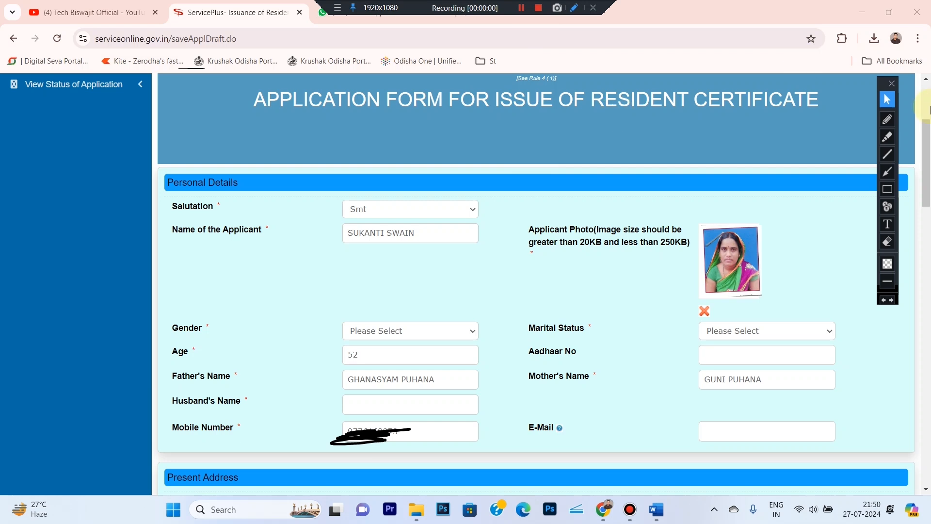
- Box the Gender, Marital Status and Husband's Name rows on screen
click(887, 191)
drag(514, 306, 853, 343)
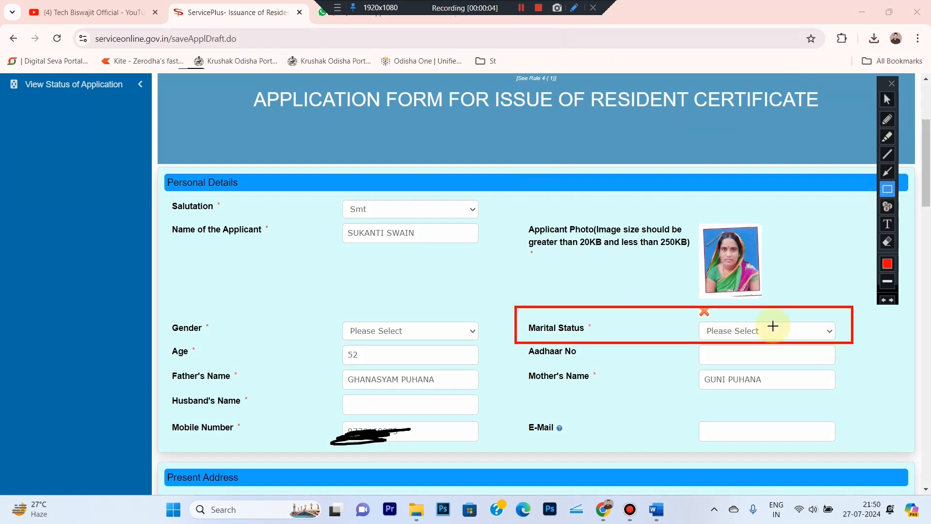
drag(154, 309, 504, 336)
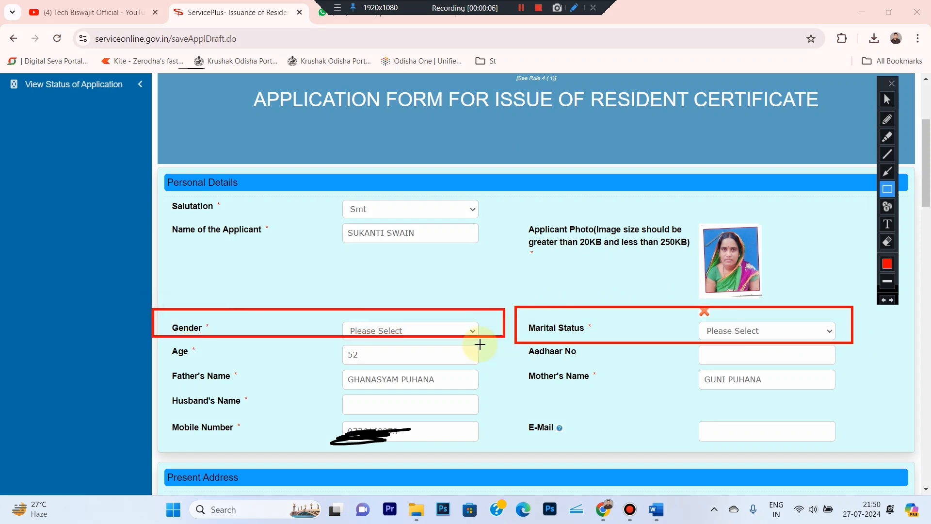
drag(159, 391, 498, 420)
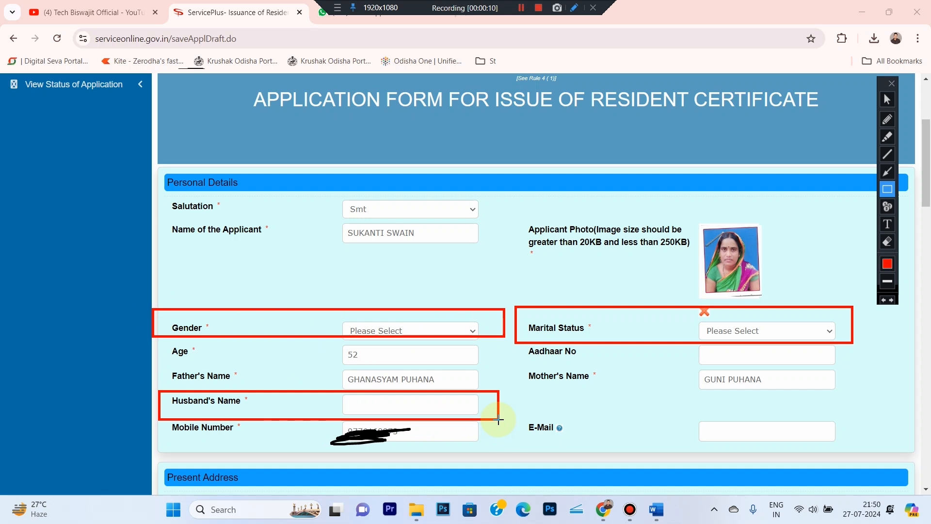
click(887, 99)
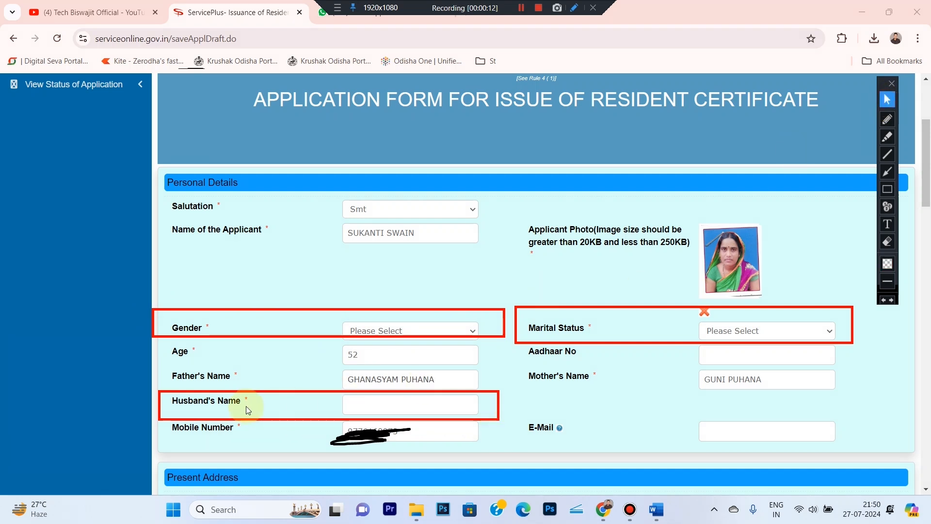
- Set Gender to Female and Marital Status to Married, and enter the husband's name
click(373, 332)
click(363, 347)
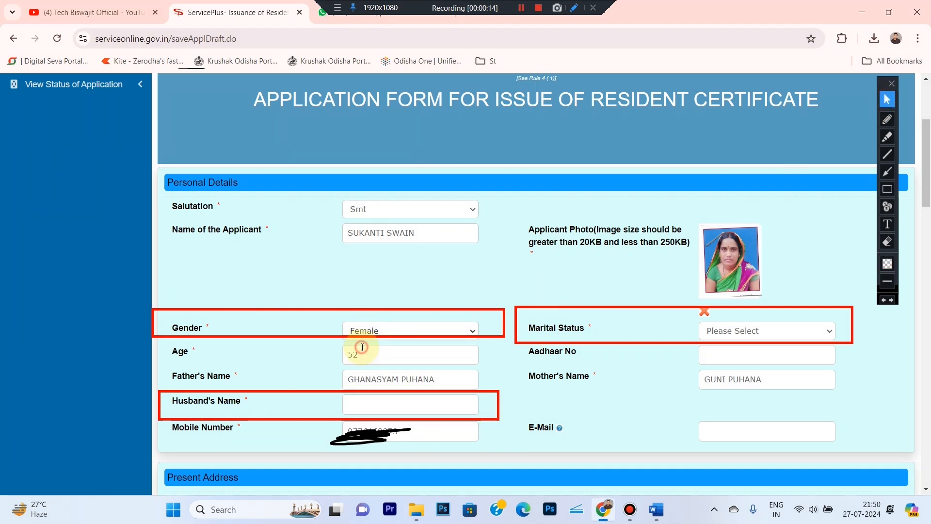
click(795, 332)
click(731, 348)
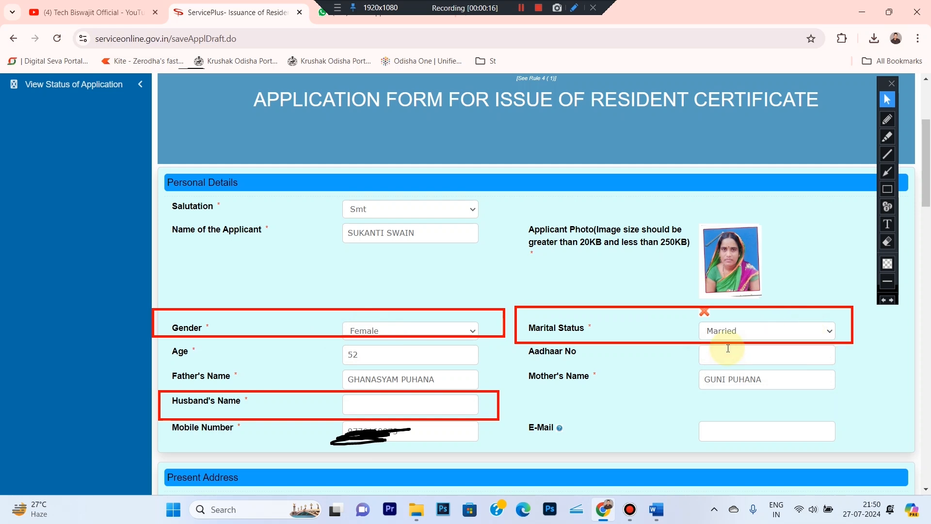
click(414, 400)
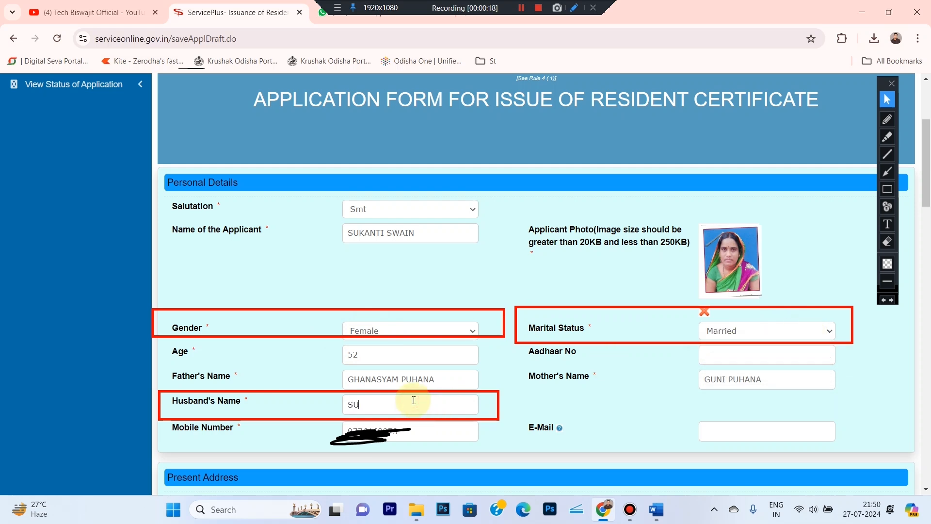
click(630, 391)
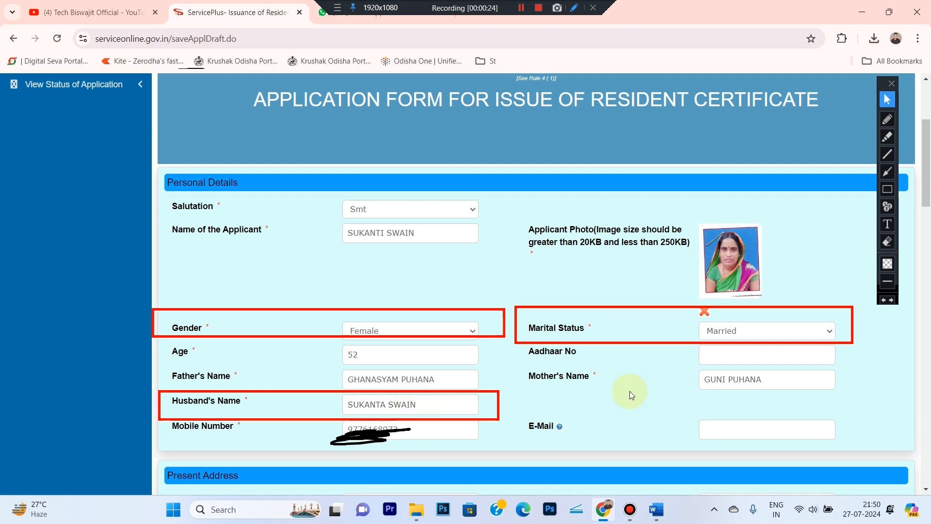
drag(924, 138, 928, 369)
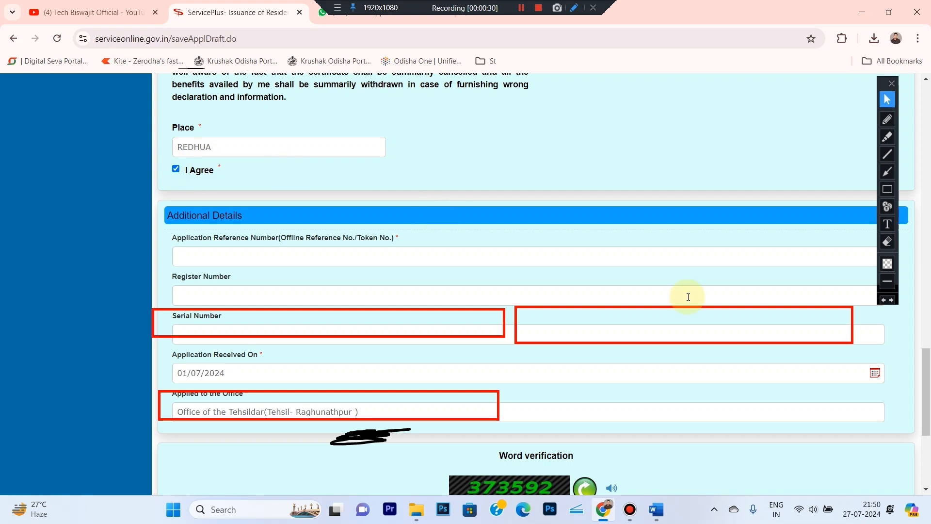
- Erase the highlight boxes and paste the draft reference number into Application Reference Number
click(887, 241)
drag(65, 268, 873, 487)
click(887, 100)
click(305, 258)
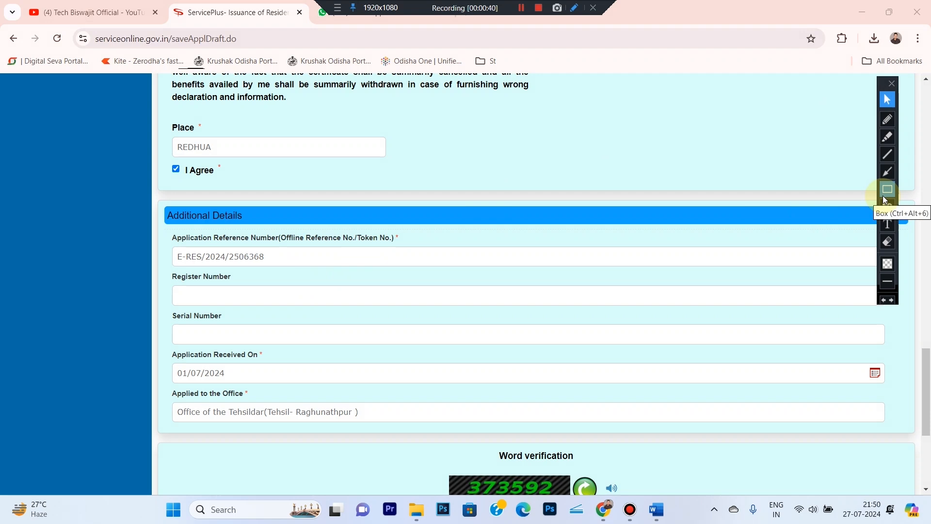
- Enter the word-verification code and submit the application form
scroll(914, 370, down, 3)
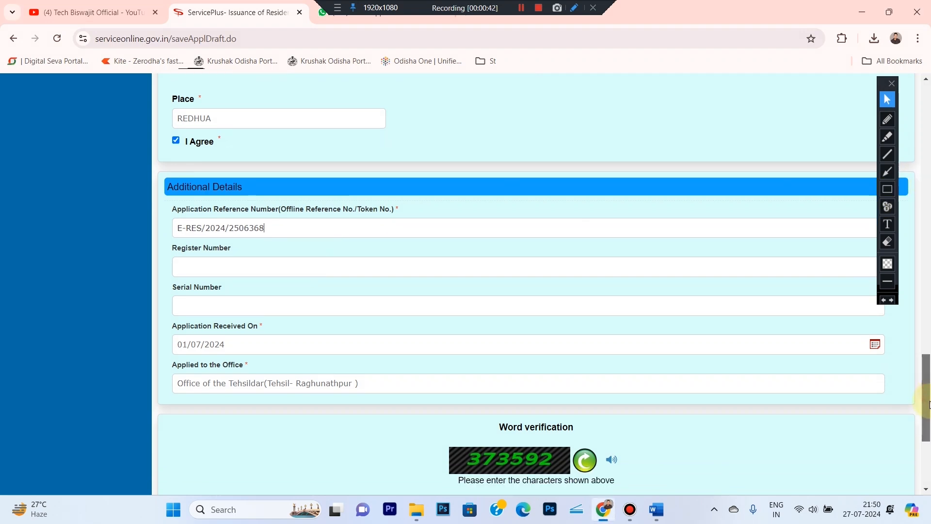
click(887, 189)
mouse_move(407, 329)
mouse_down()
mouse_move(685, 383)
mouse_move(703, 422)
mouse_up()
click(887, 99)
click(557, 407)
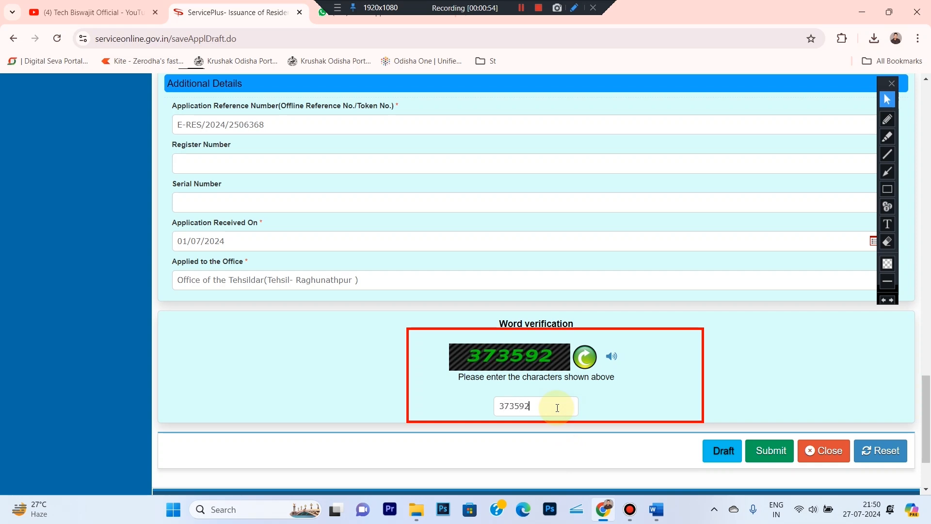
click(761, 451)
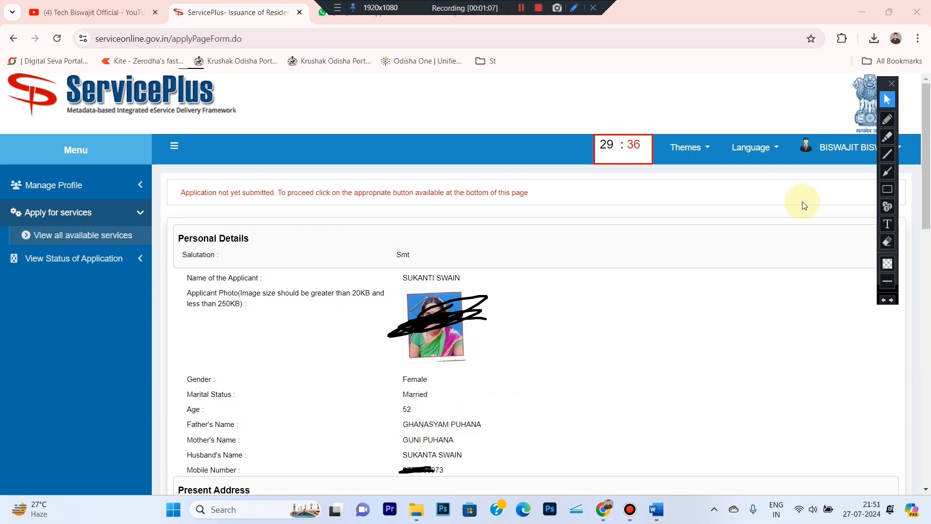
- Scroll to the bottom of the preview and box the Attach Annexure option
drag(926, 155, 927, 402)
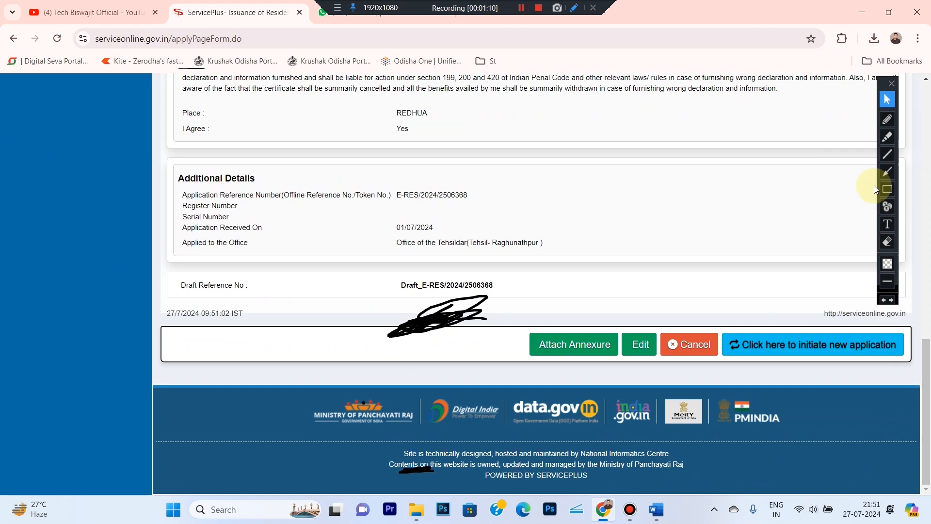
click(887, 241)
click(357, 234)
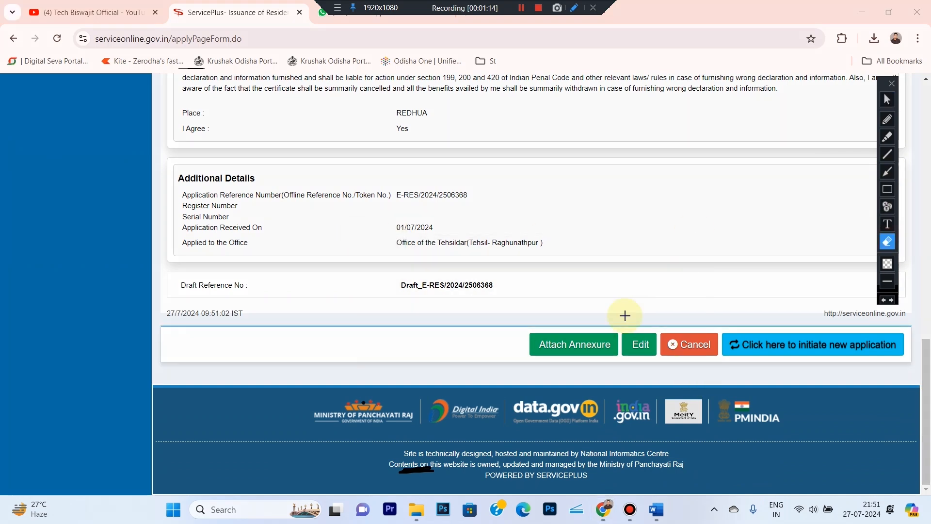
click(884, 100)
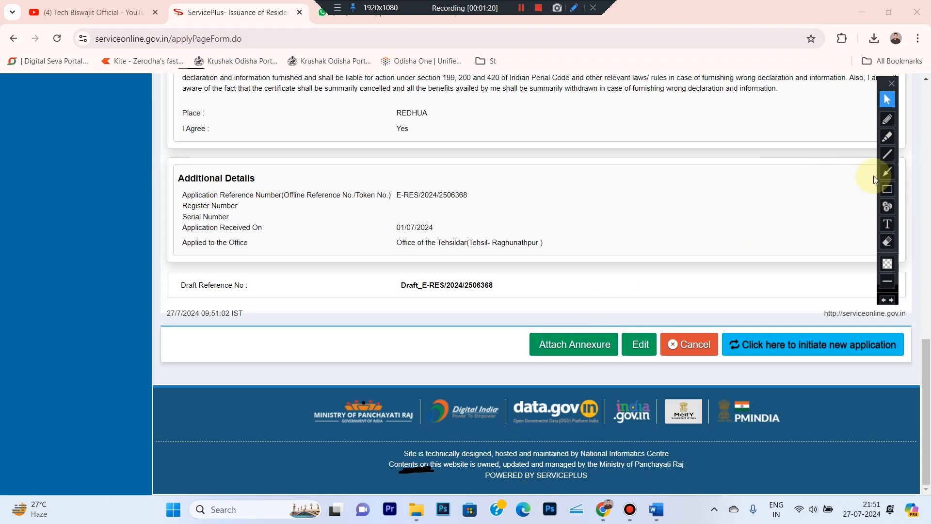
click(888, 188)
drag(493, 328, 622, 364)
- Go to Attach Annexure, erase the leftover box, and open the Enclosure Document list
click(887, 105)
click(576, 348)
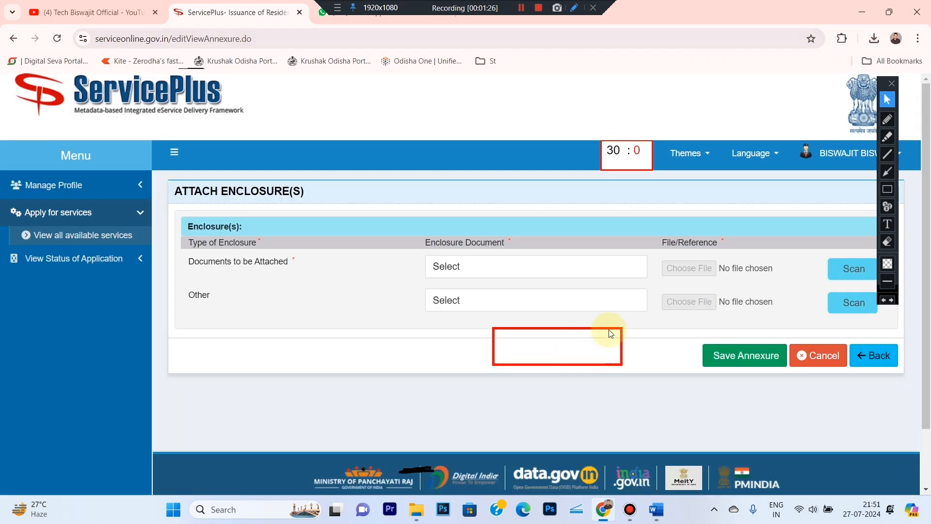
click(887, 241)
drag(460, 316, 716, 393)
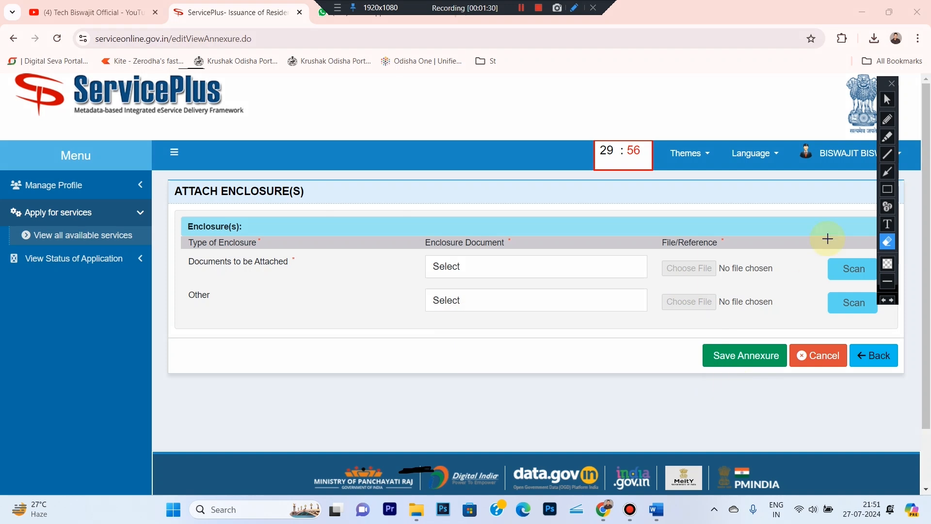
click(887, 99)
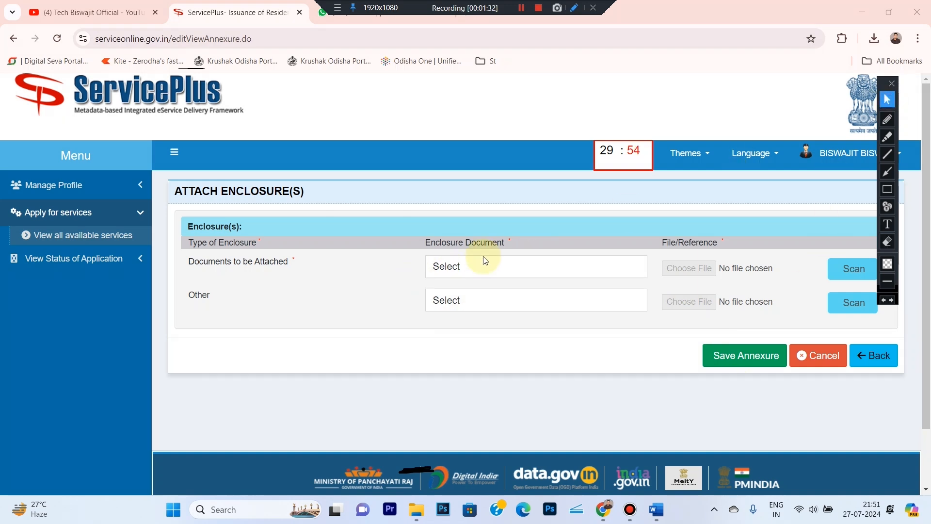
click(537, 265)
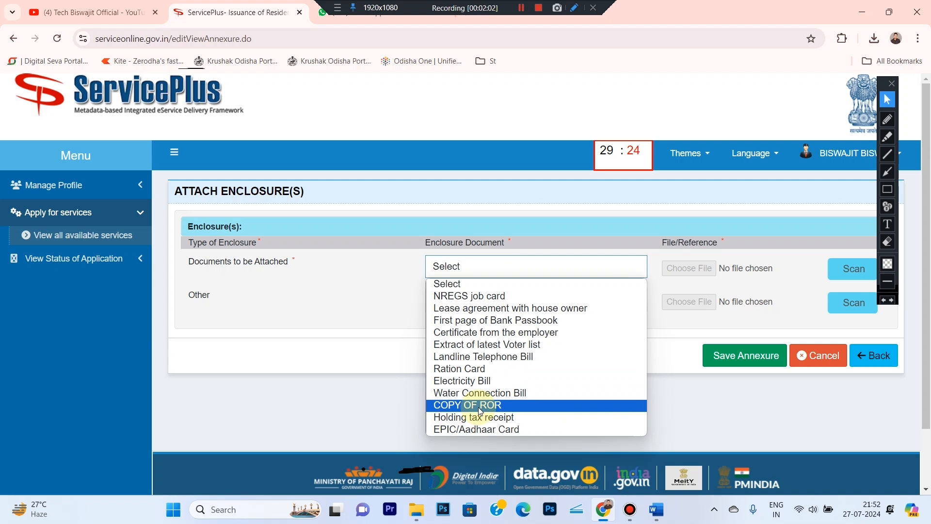
click(412, 10)
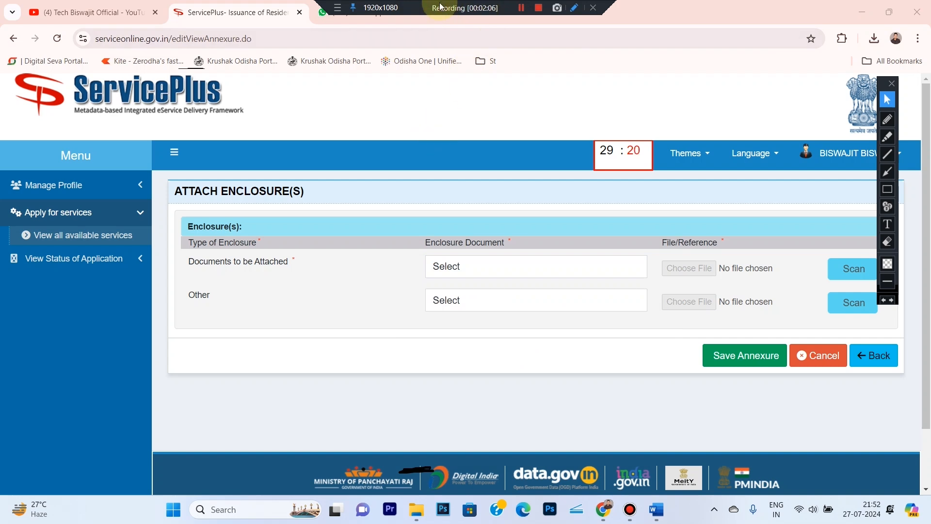
drag(440, 6, 204, 7)
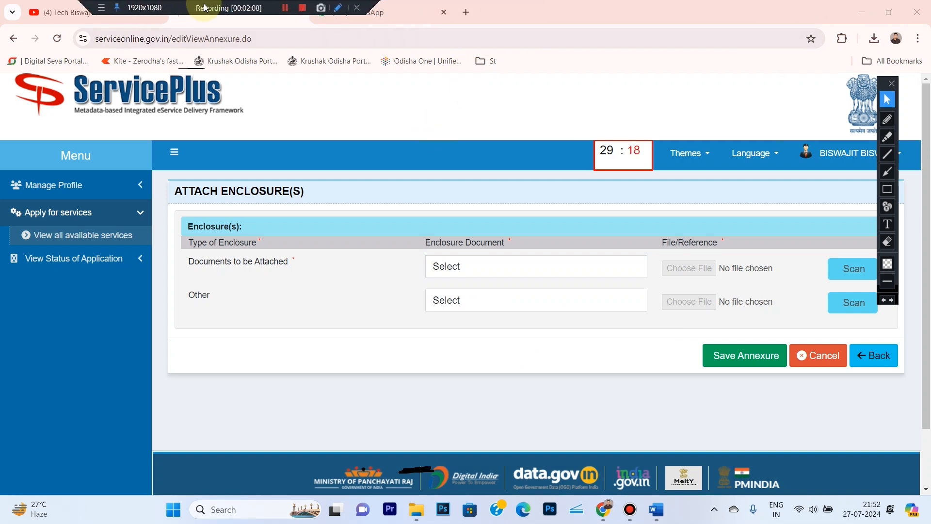
- Search Google in a new tab for 'RESIDENT CER' to find a resident certificate self-declaration form
click(460, 13)
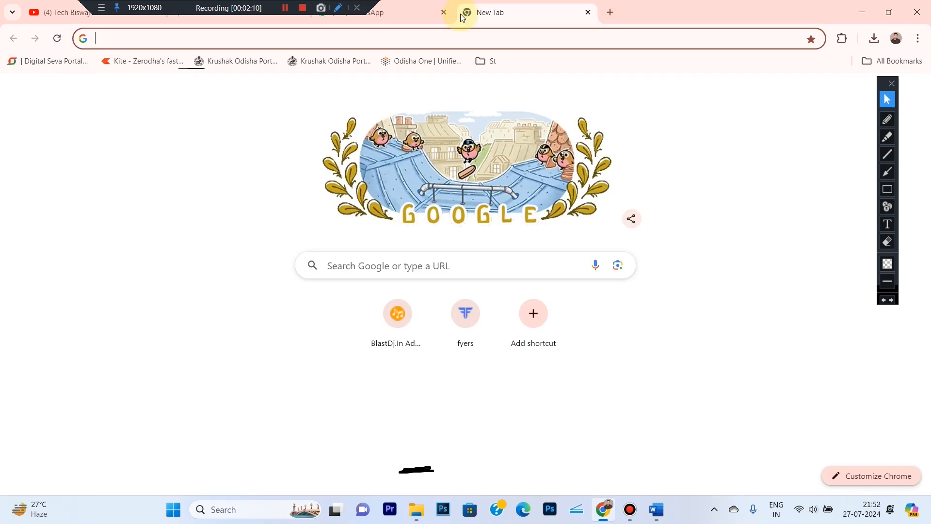
text(RESID)
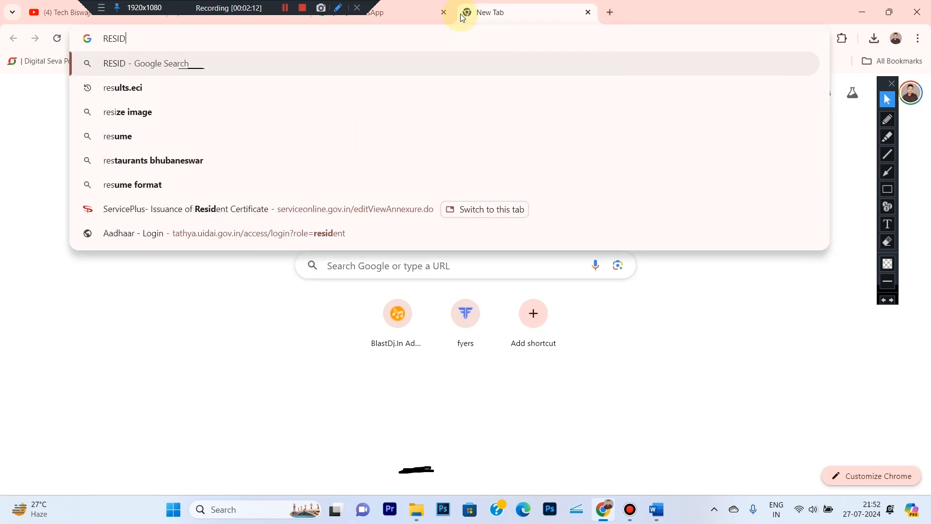
text(ENT CER)
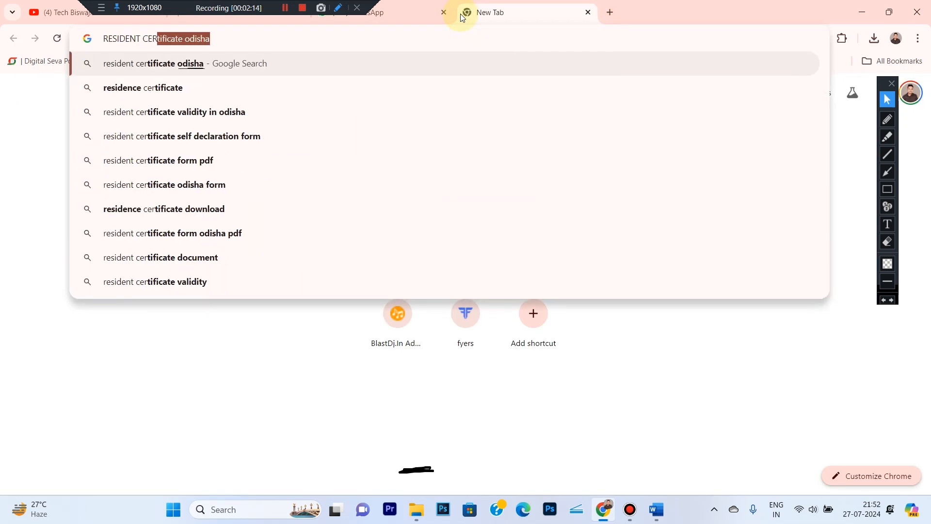
click(245, 135)
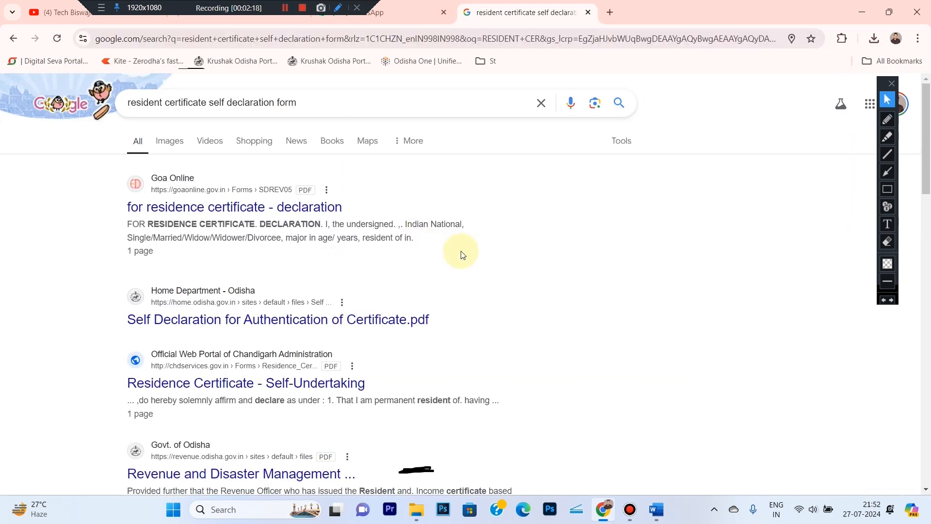
click(887, 121)
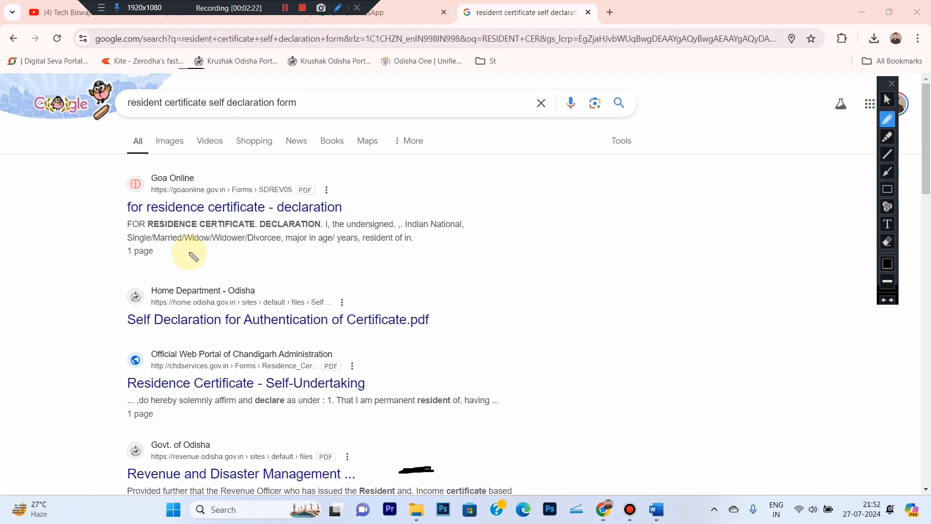
mouse_move(97, 185)
mouse_down()
mouse_move(142, 155)
mouse_move(378, 168)
mouse_move(186, 221)
mouse_move(94, 193)
mouse_move(97, 186)
mouse_up()
click(887, 99)
- Review the Goa Online declaration PDF with a temporary red box, then close the SDREV05.pdf tab
click(318, 218)
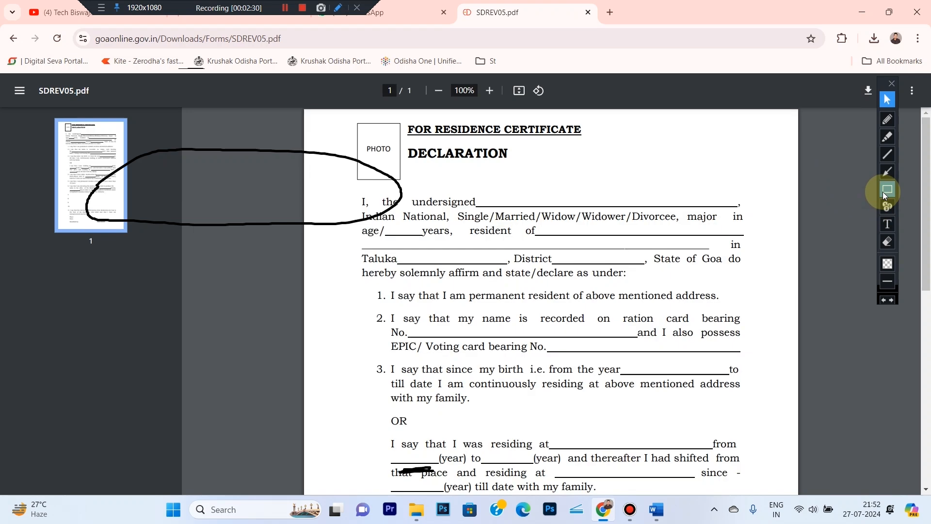
click(887, 189)
drag(51, 128, 452, 262)
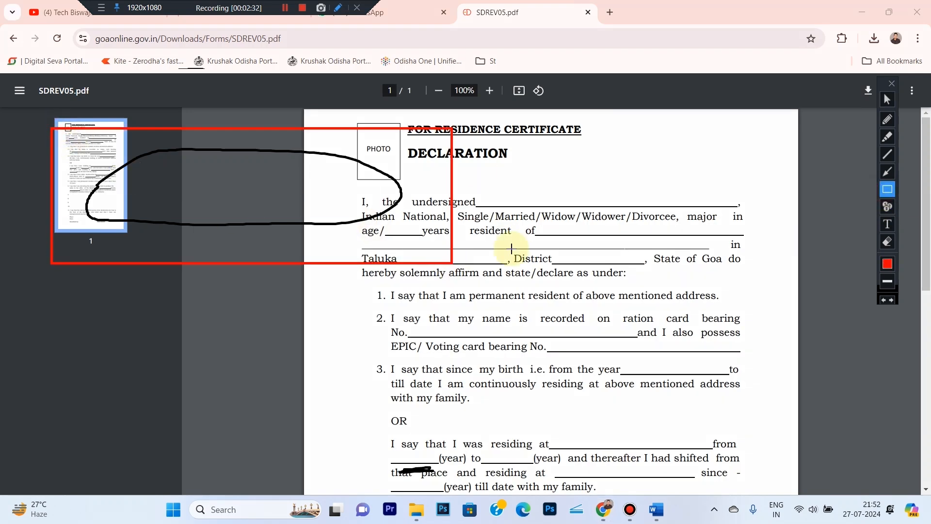
click(887, 241)
drag(62, 129, 563, 296)
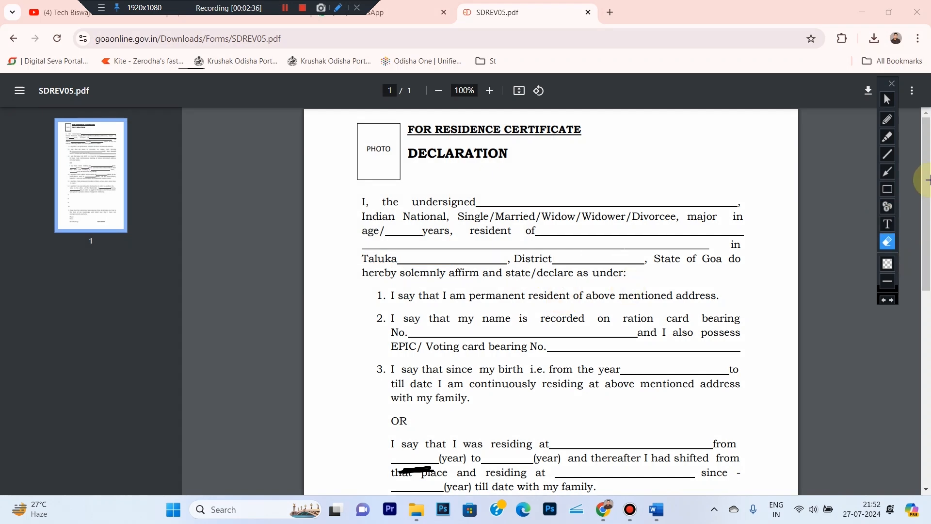
click(887, 99)
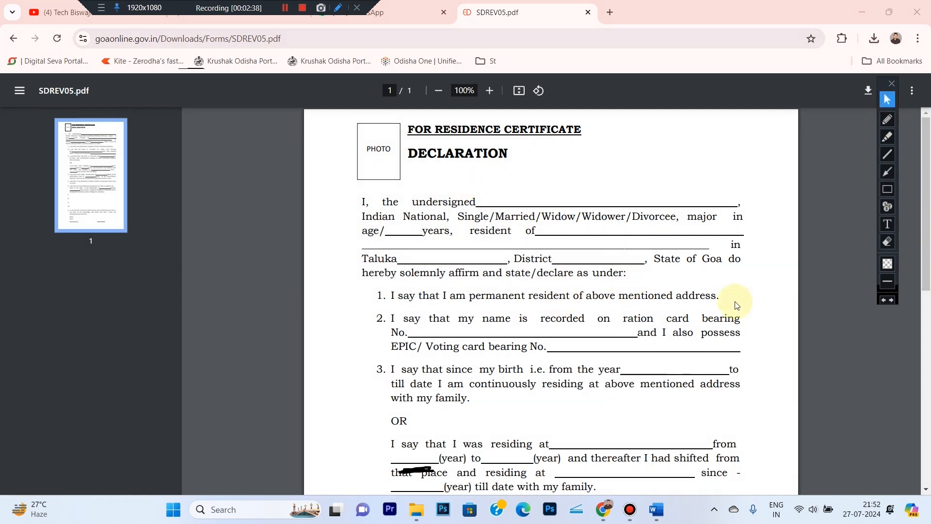
mouse_move(927, 194)
mouse_down()
mouse_move(926, 391)
mouse_move(921, 157)
mouse_up()
click(589, 13)
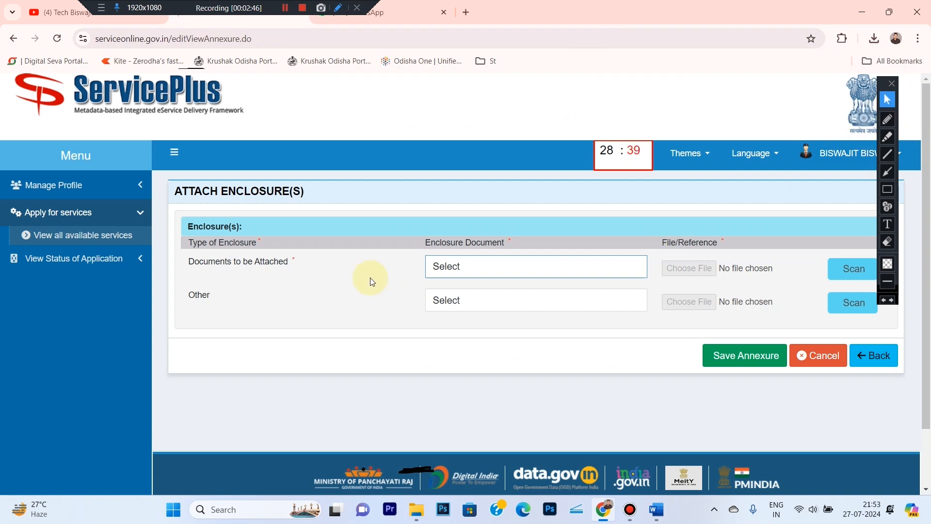
- Set the enclosure document to COPY OF ROR and attach DC 1.pdf from Downloads
click(469, 273)
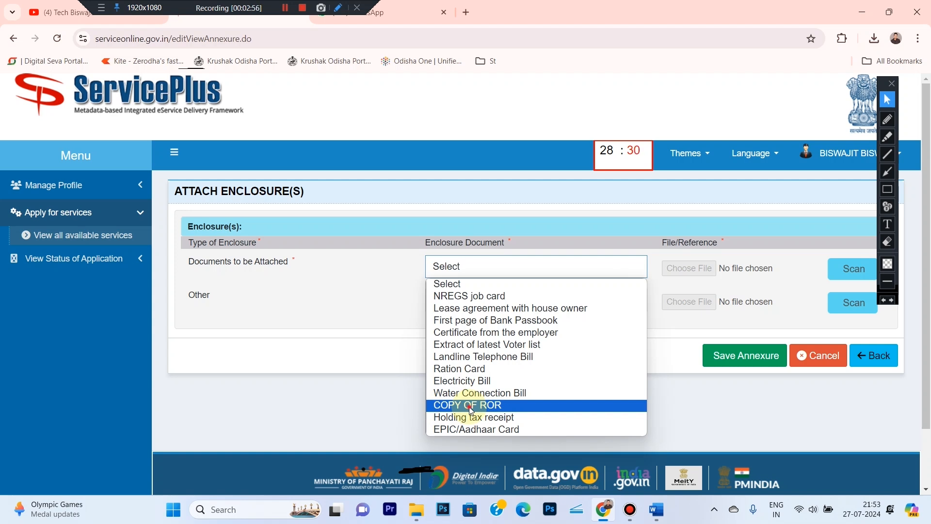
click(469, 405)
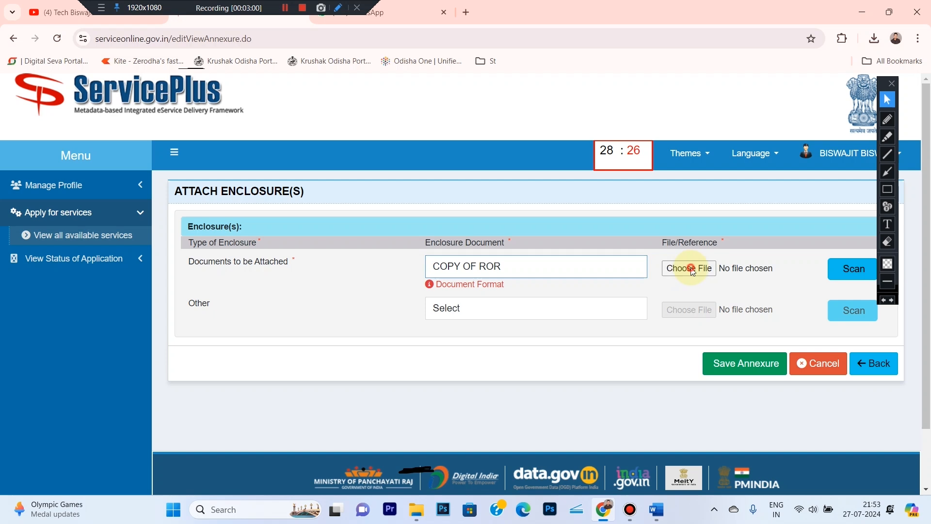
click(691, 268)
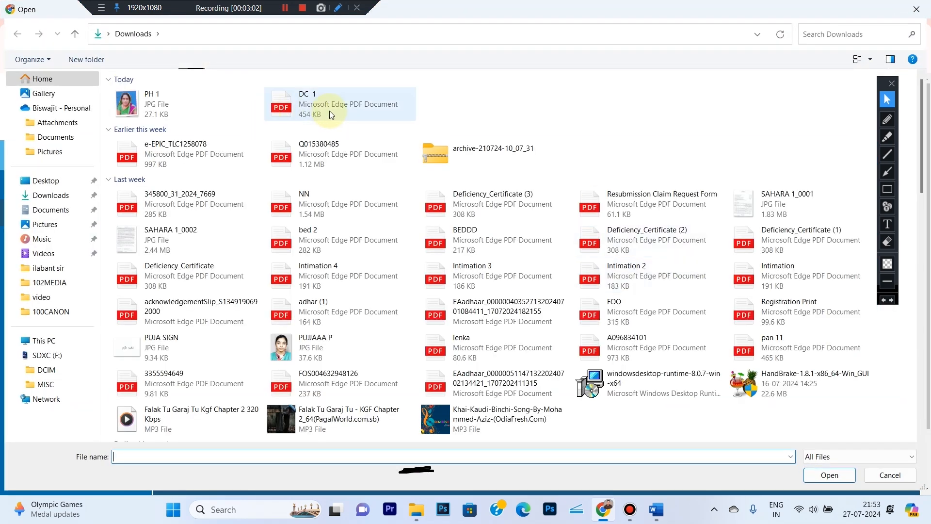
double_click(330, 111)
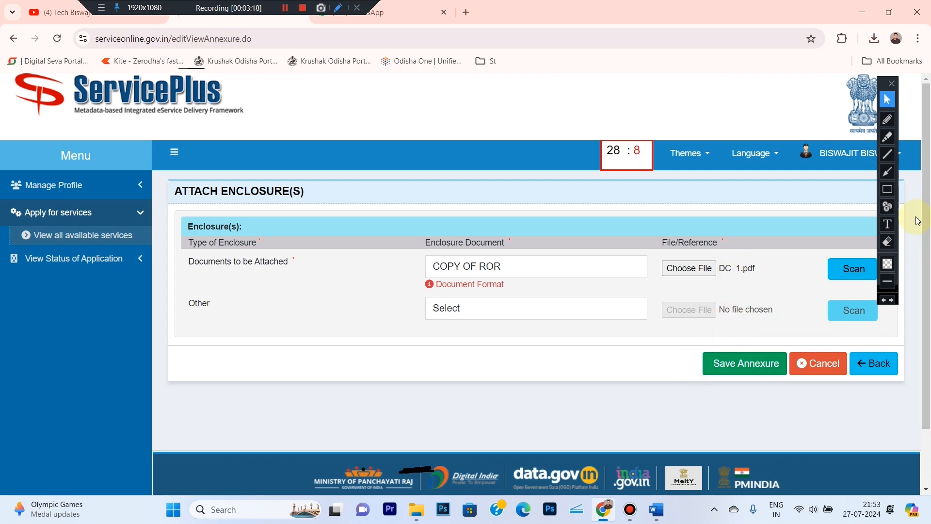
- Draw a red attention box around the attached enclosure area of the form
click(888, 190)
drag(680, 337, 786, 385)
click(887, 98)
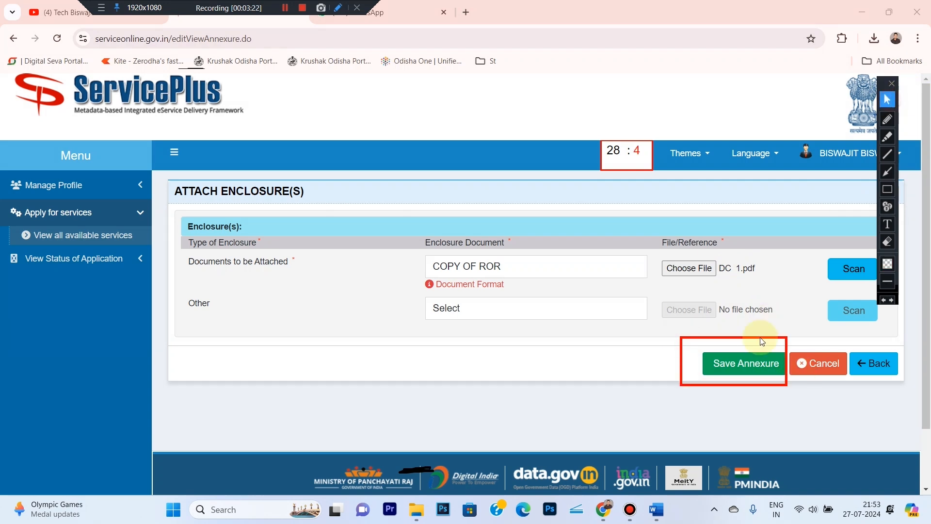
- Save the annexure with the COPY OF ROR enclosure and erase the earlier red box
click(723, 359)
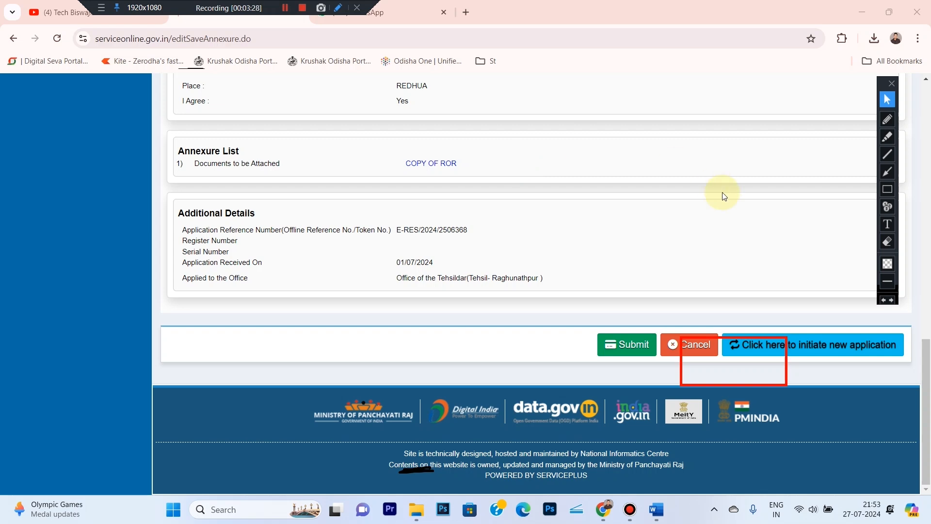
click(889, 242)
drag(664, 321, 882, 401)
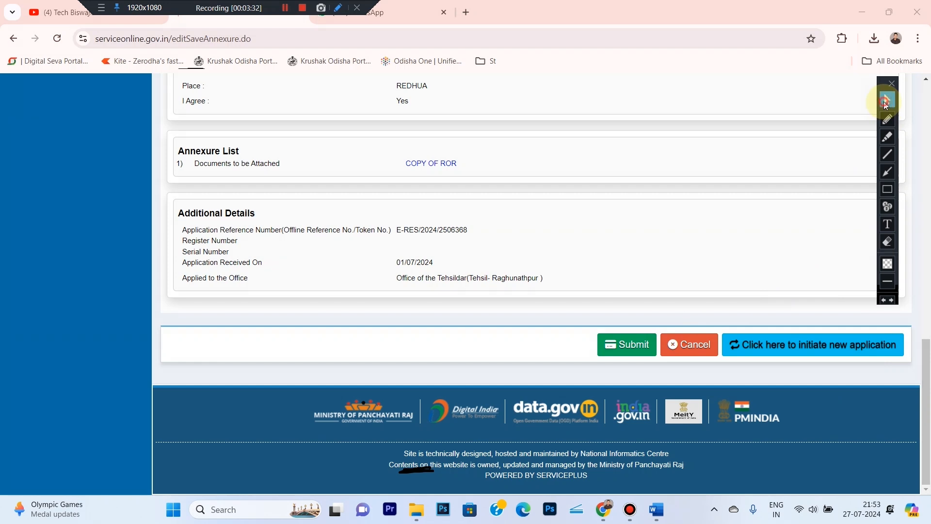
- Box the end of the review page in red and submit the Resident Certificate application
click(887, 189)
drag(559, 312, 662, 365)
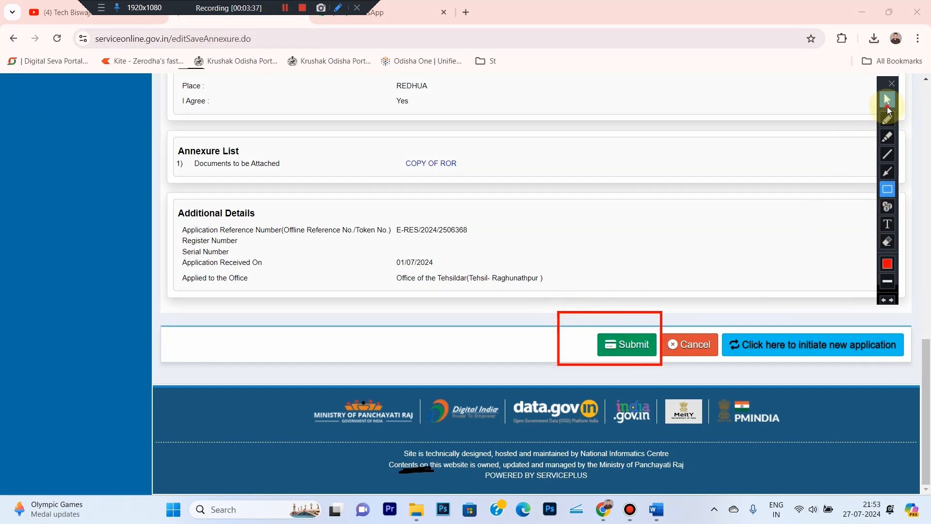
click(887, 102)
click(632, 345)
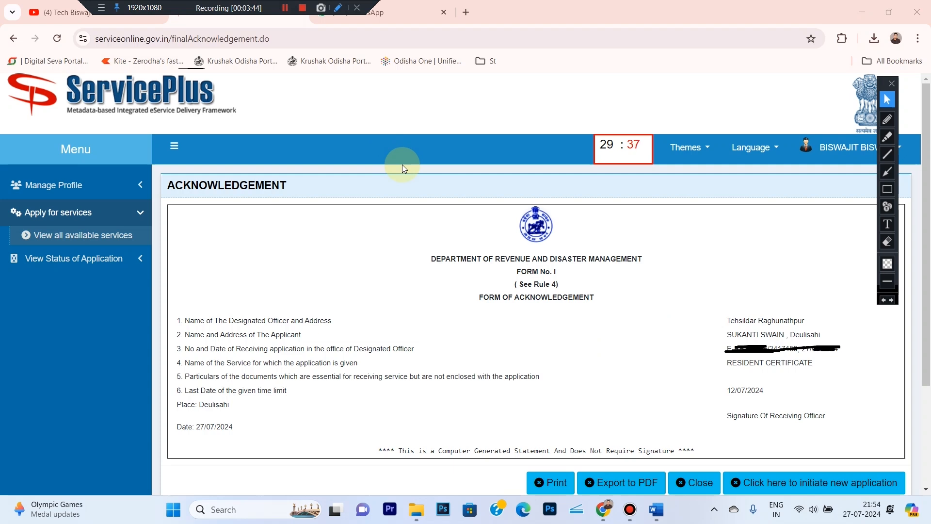
- Export the acknowledgement to PDF, select its reference number, and expand View Status of Application
click(616, 488)
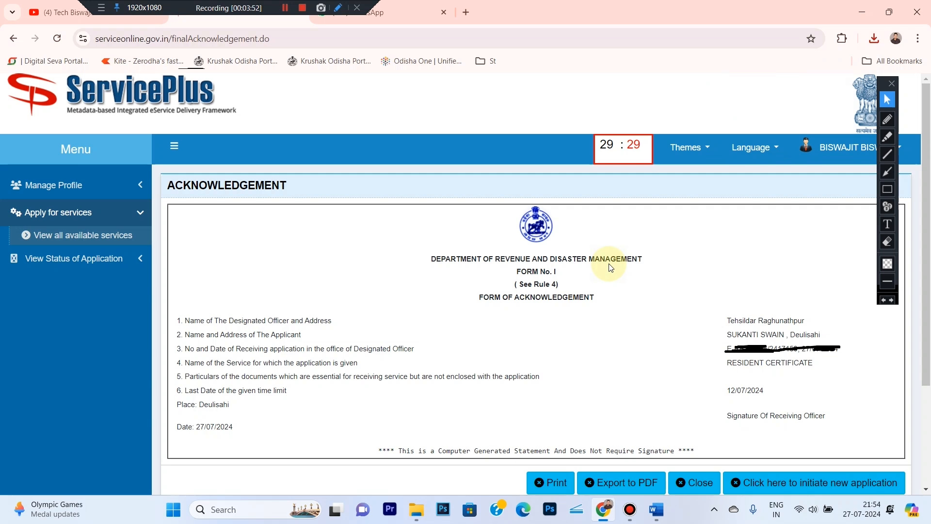
click(887, 241)
drag(708, 322, 893, 390)
click(885, 101)
drag(728, 347, 795, 350)
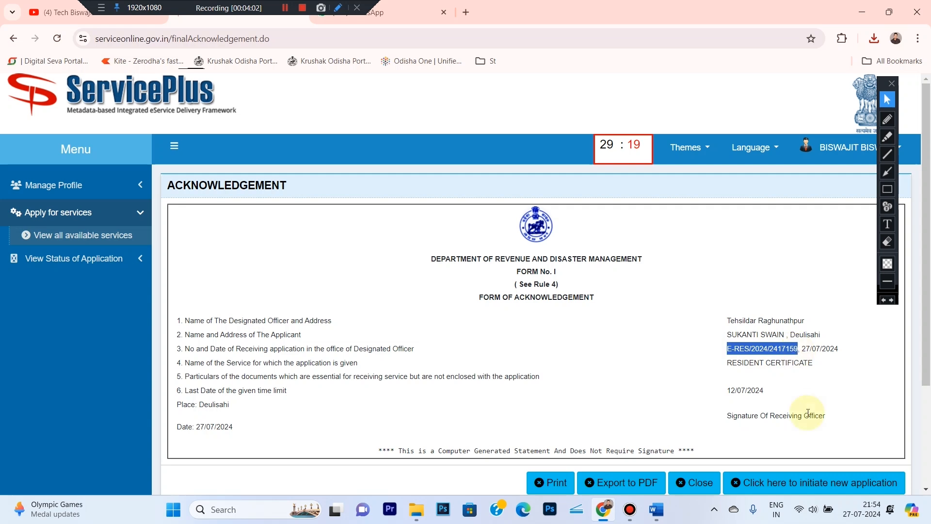
click(113, 264)
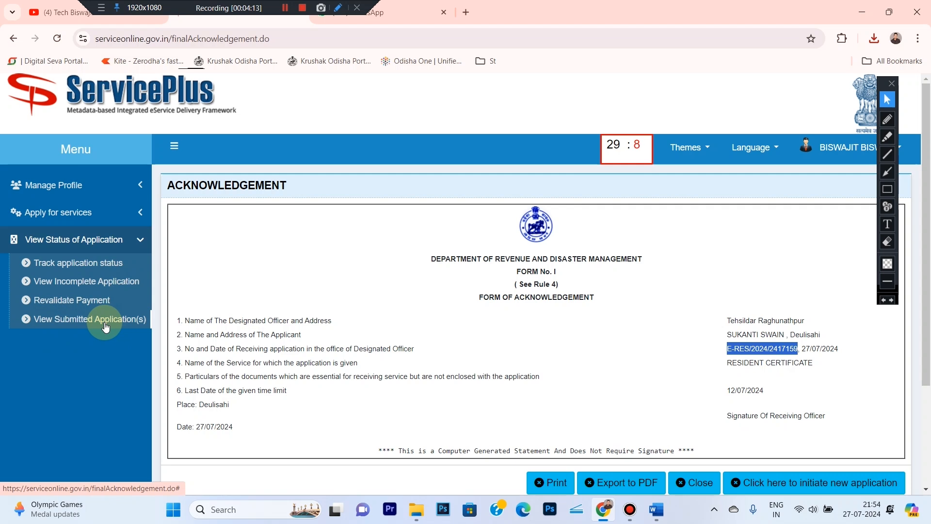
- Find the application in View Submitted Application(s) by pasting its App Ref No. and getting data
click(105, 323)
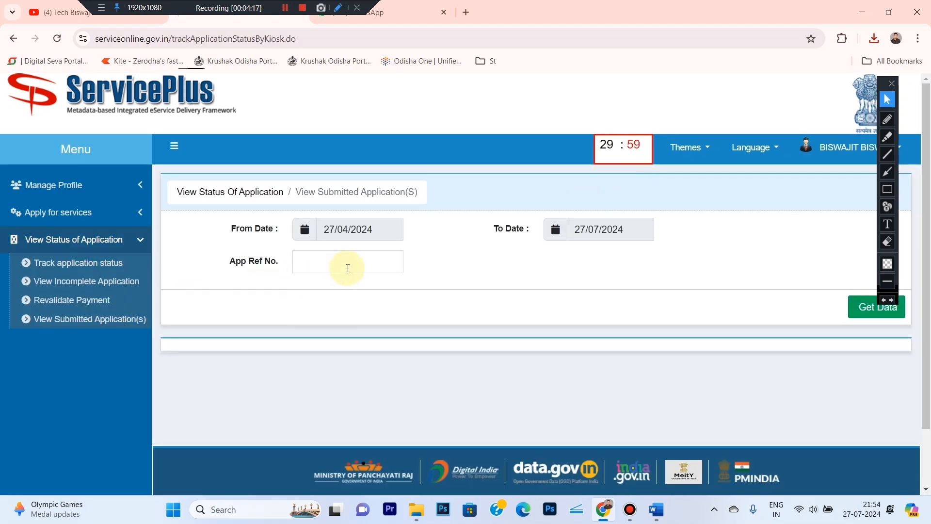
click(349, 268)
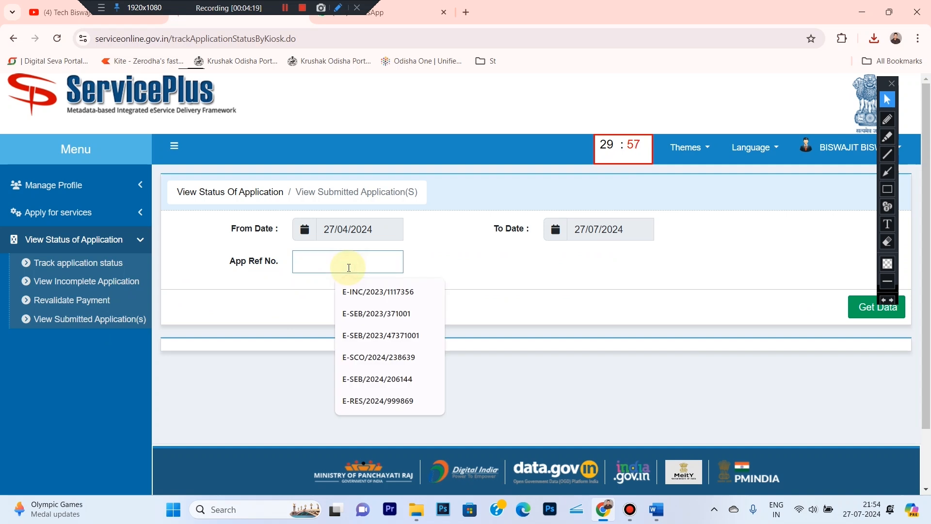
key(ctrl+v)
click(439, 258)
click(849, 310)
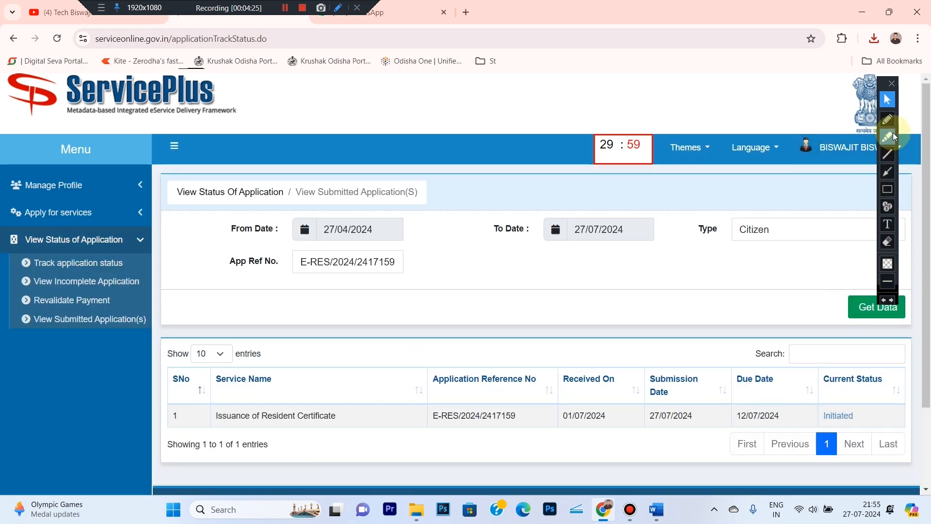
- Circle the Current Status showing Initiated, then switch to the YouTube channel tab
click(887, 119)
mouse_move(813, 359)
mouse_down()
mouse_move(853, 439)
mouse_move(896, 383)
mouse_move(810, 366)
mouse_up()
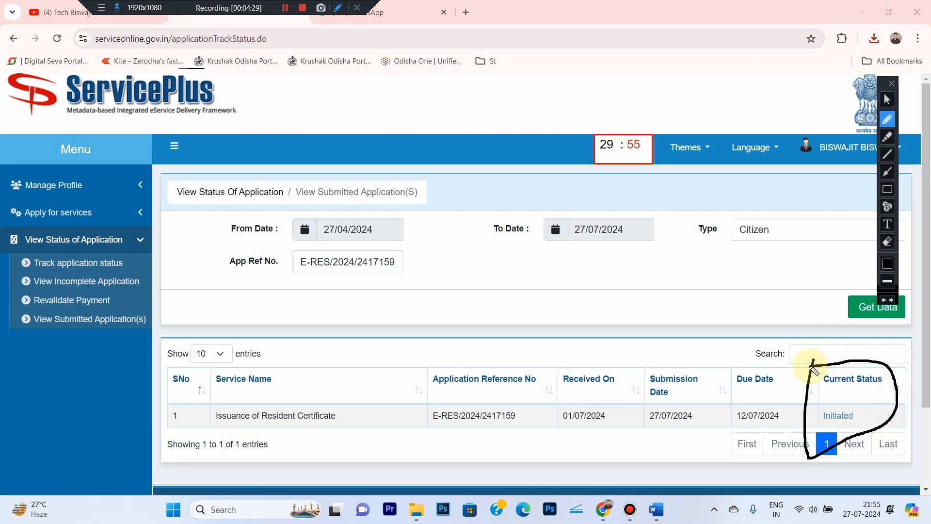
click(887, 100)
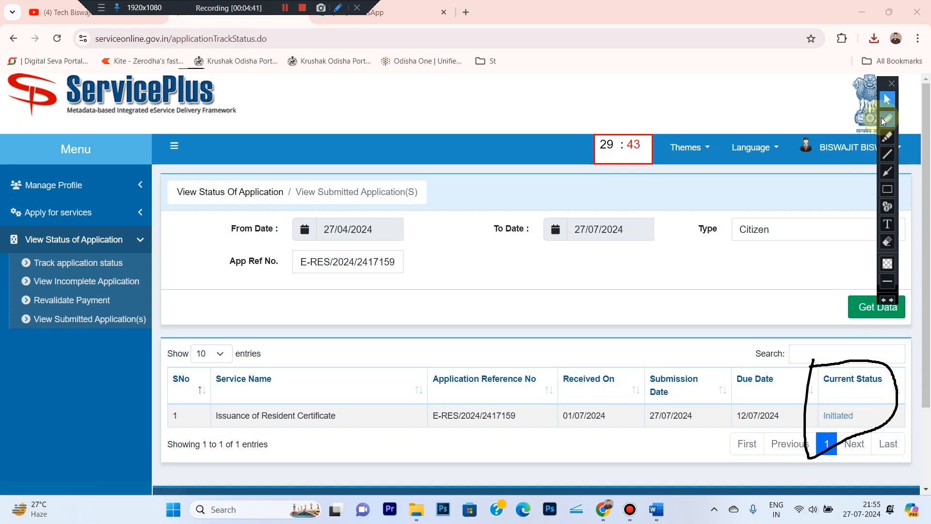
drag(213, 13, 508, 13)
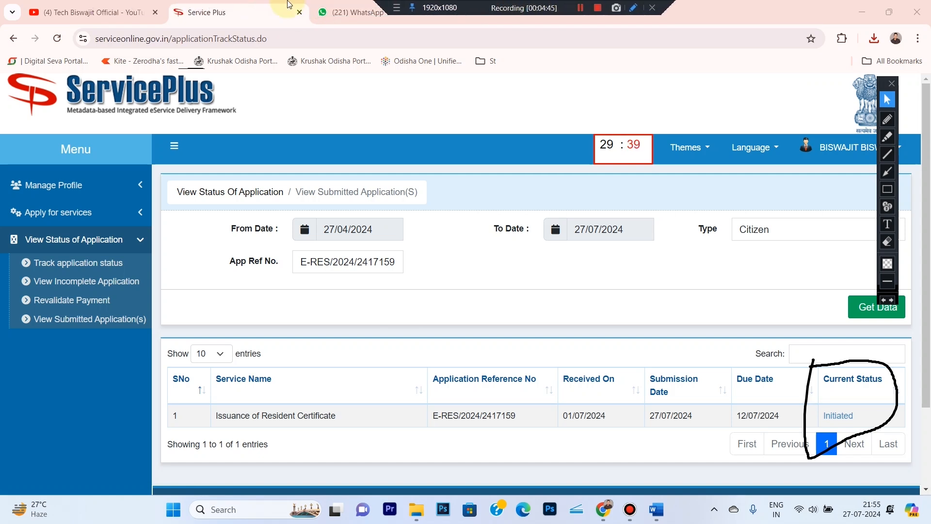
click(887, 103)
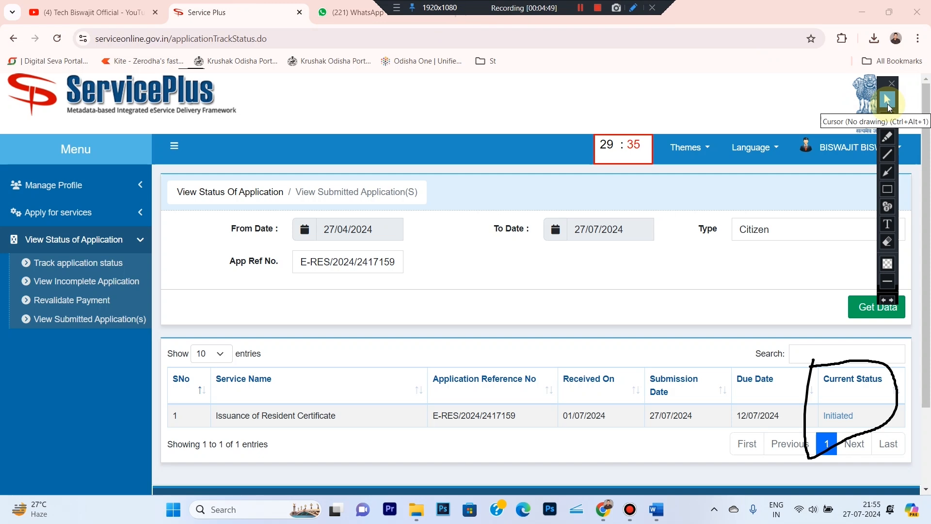
click(105, 15)
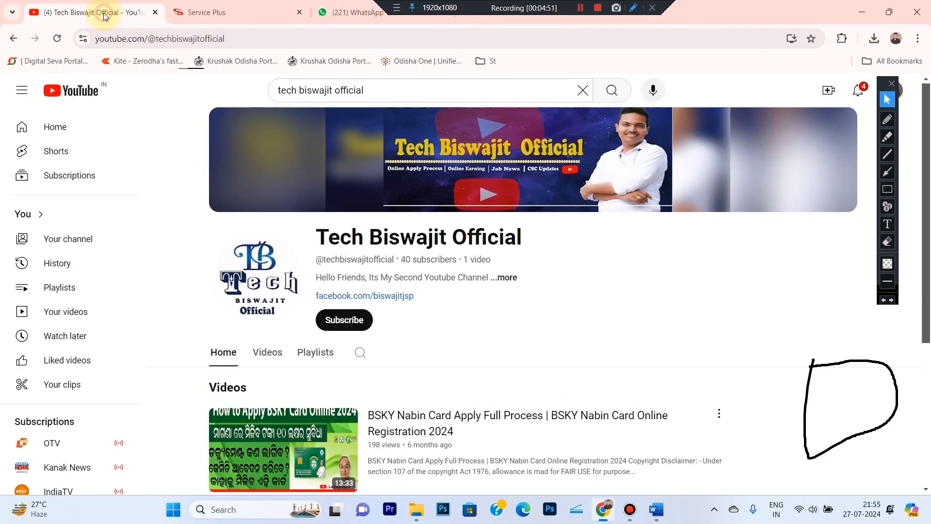